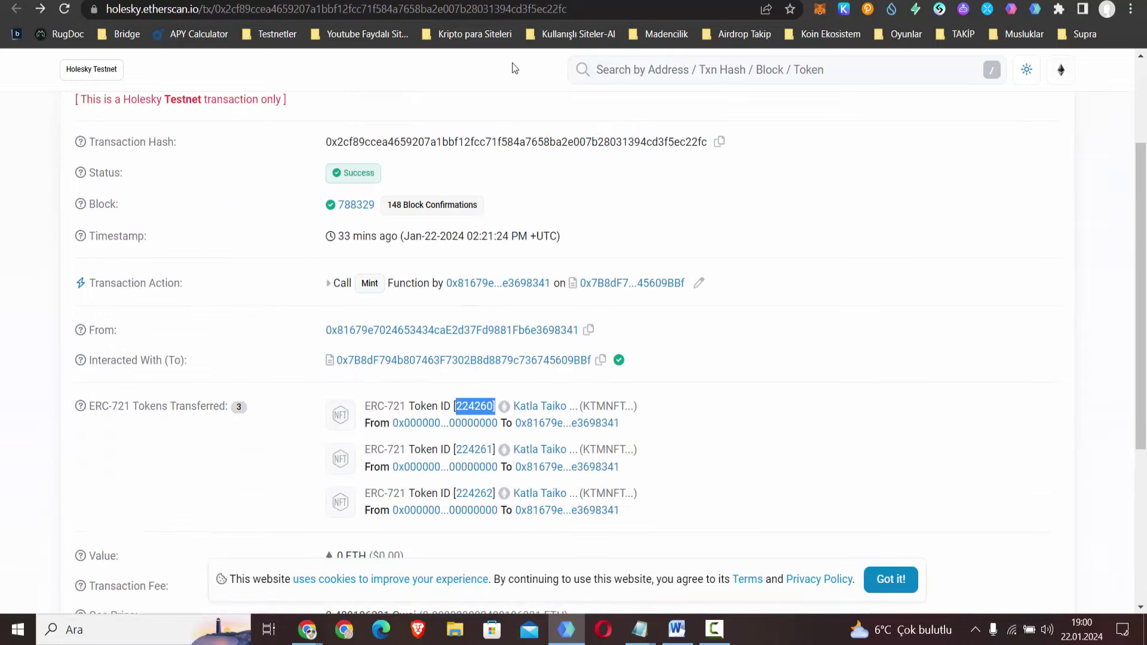
- Examine the mint transaction's transferred ERC-721 tokens and the Katla Taiko Community NFT token page, ending on the transaction details
{"action": "scroll", "coordinate": [379, 519], "scroll_direction": "down", "scroll_amount": 2}
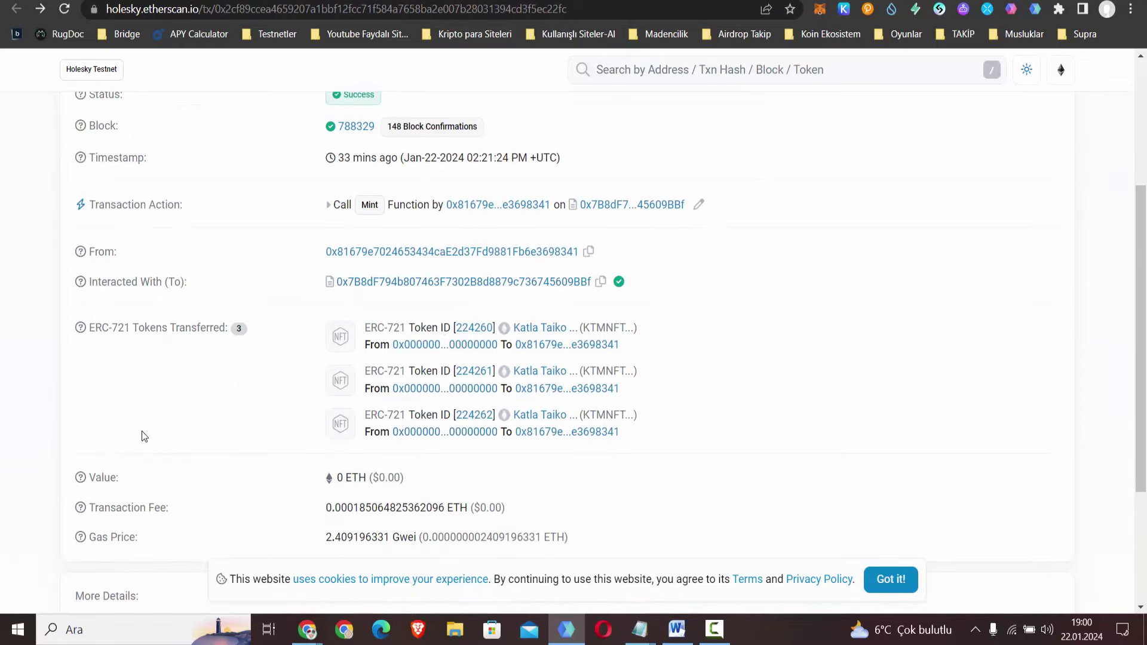
{"action": "left_click", "coordinate": [538, 336]}
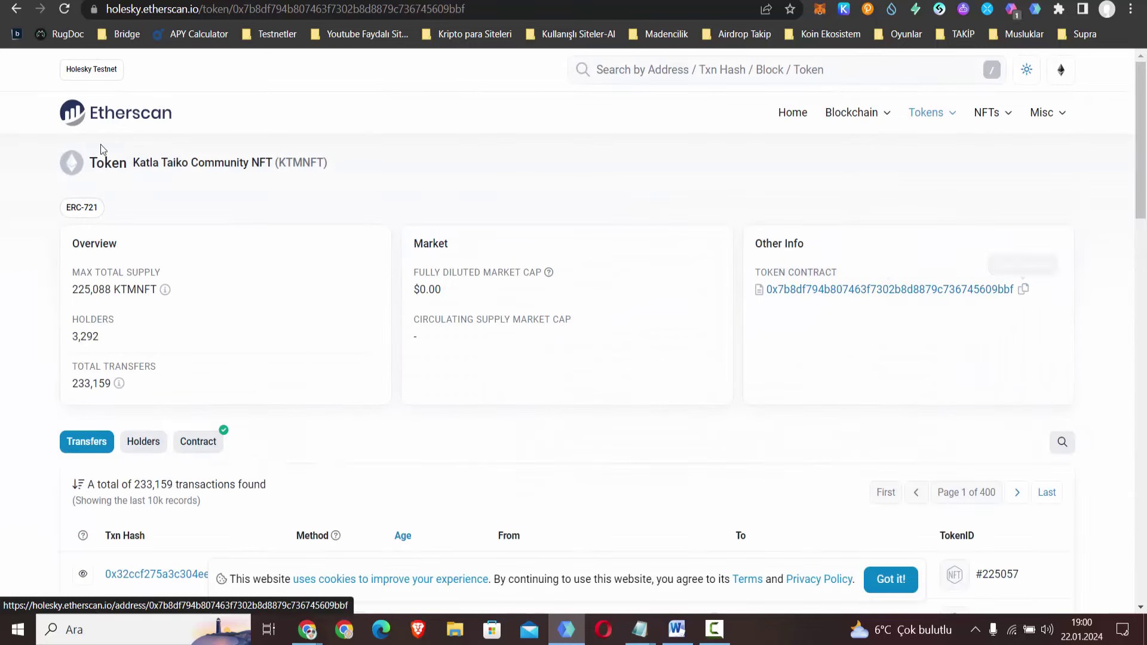
{"action": "left_click", "coordinate": [16, 9]}
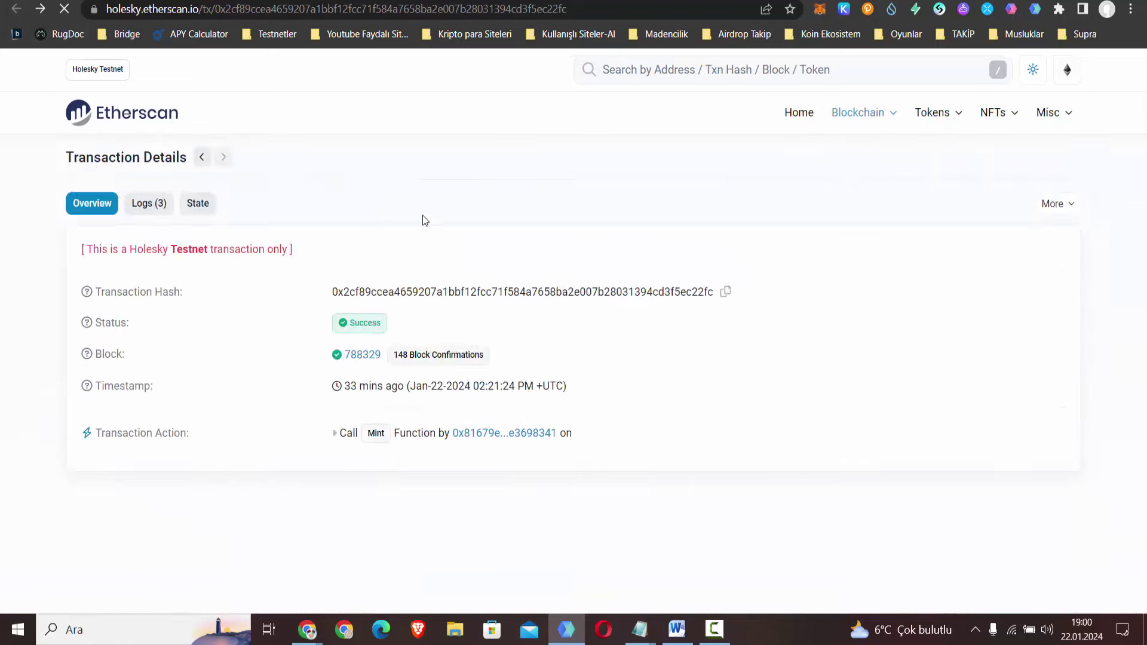
{"action": "scroll", "coordinate": [422, 215], "scroll_direction": "down", "scroll_amount": 3}
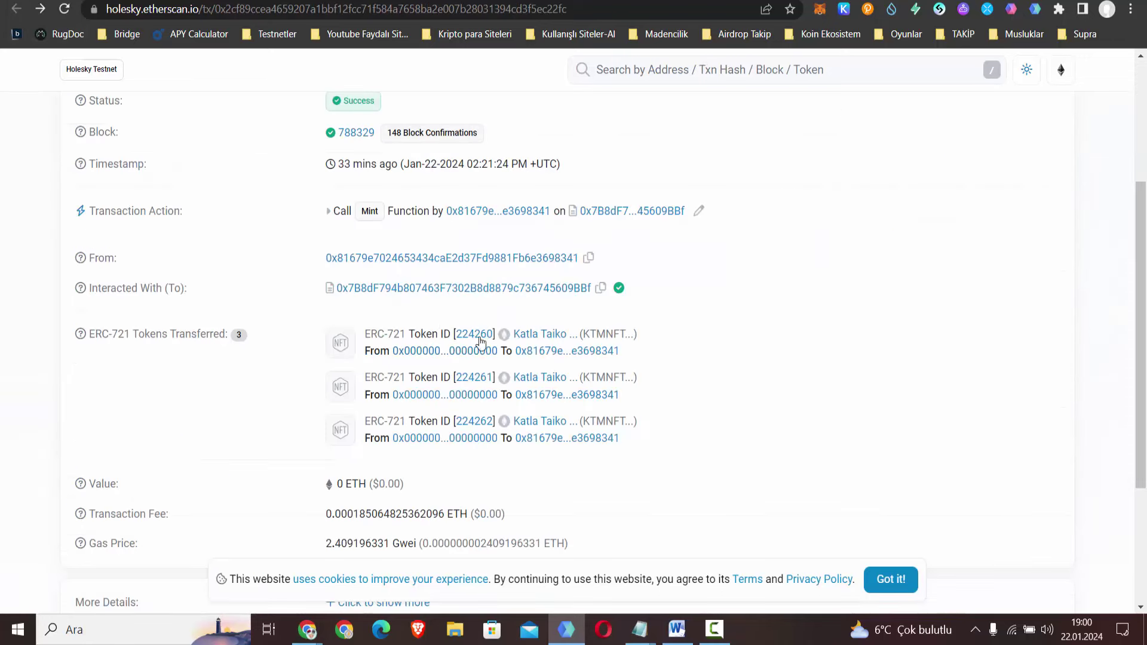
- Switch to the Taiko bridge and open the manual NFT import form for bridging from Holesky to Katla
{"action": "key", "text": "alt+Right"}
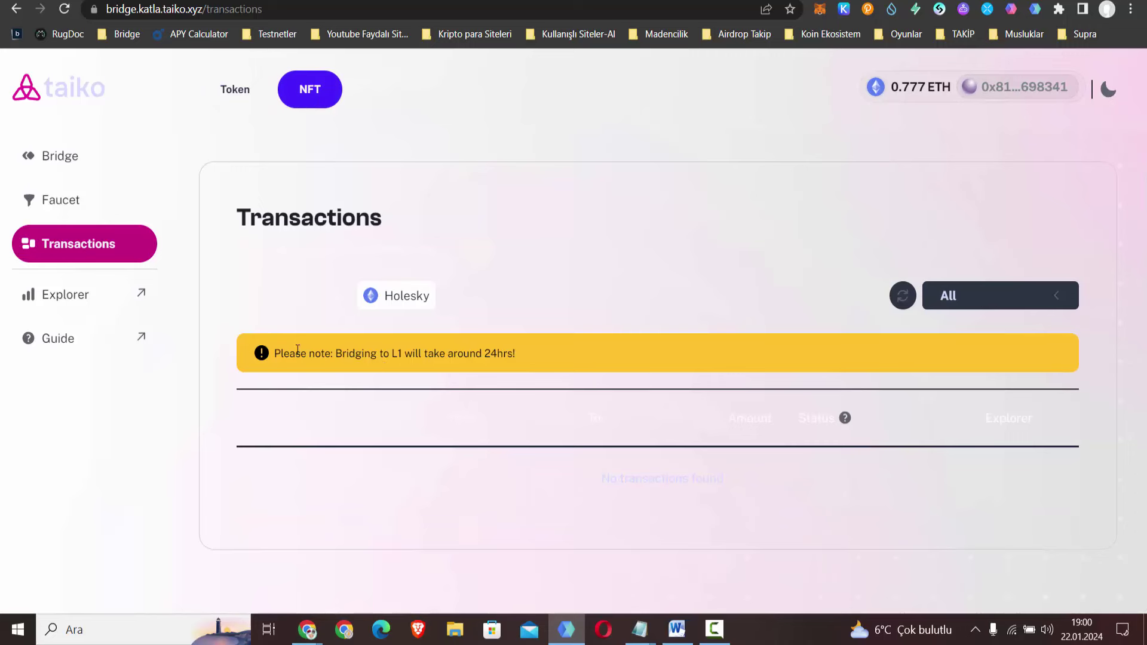
{"action": "left_click", "coordinate": [77, 160]}
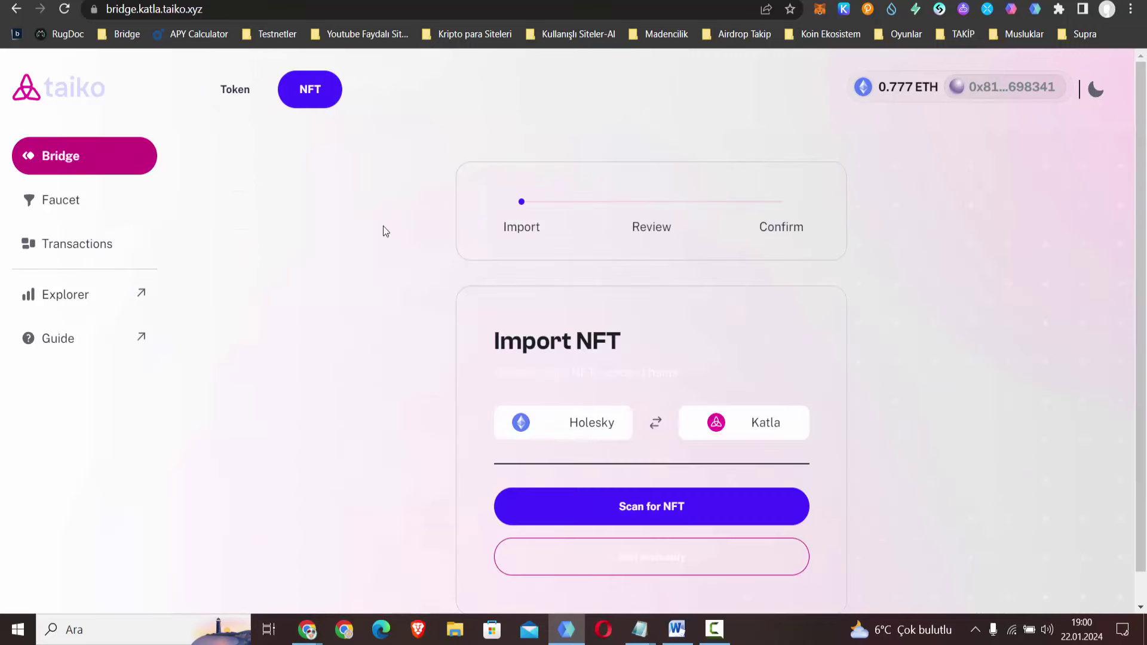
{"action": "scroll", "coordinate": [676, 377], "scroll_direction": "down", "scroll_amount": 1}
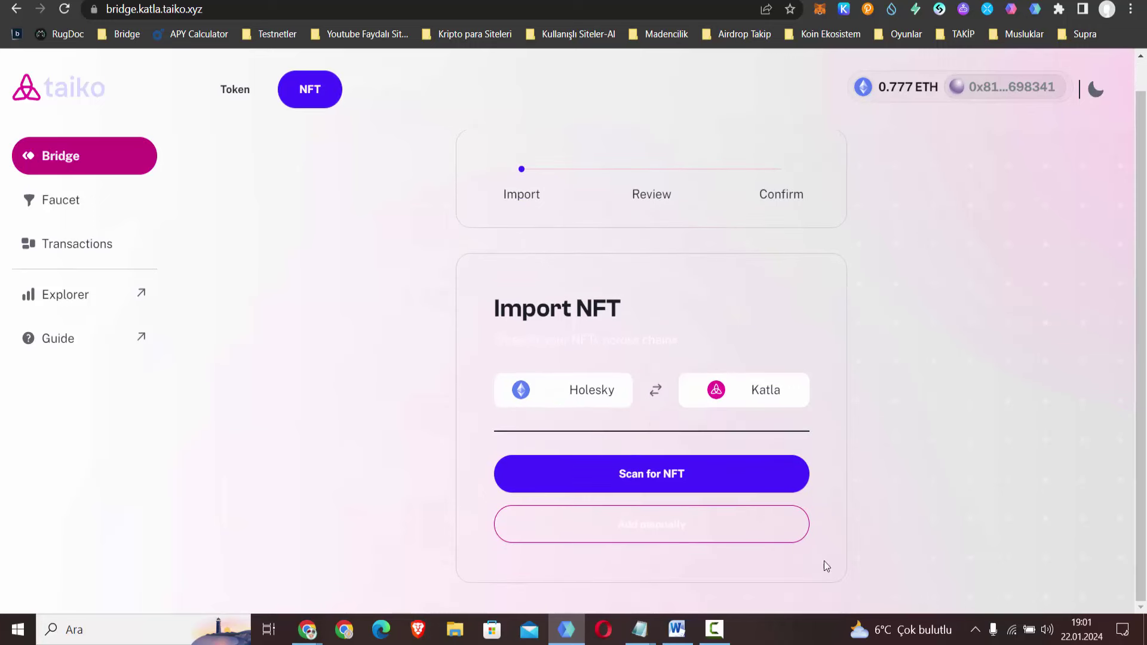
{"action": "left_click", "coordinate": [646, 531]}
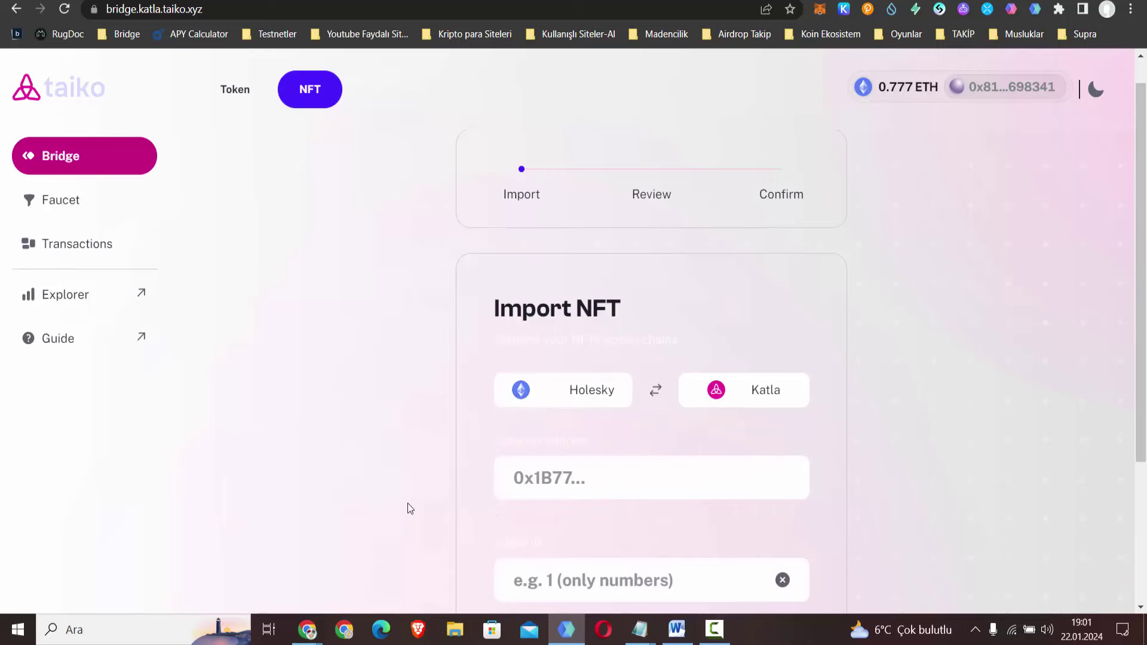
{"action": "scroll", "coordinate": [481, 477], "scroll_direction": "down", "scroll_amount": 3}
{"action": "left_click", "coordinate": [540, 321]}
{"action": "right_click", "coordinate": [540, 321]}
{"action": "left_click", "coordinate": [582, 445]}
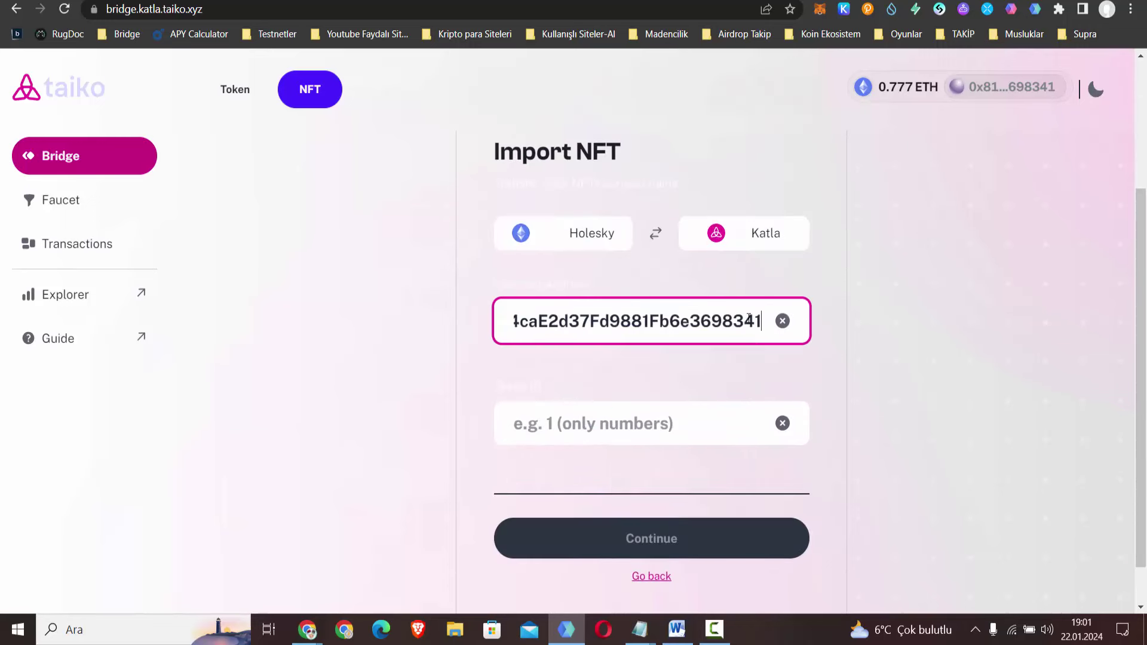
- Copy the Katla Taiko Community NFT contract address from its Etherscan token page and enter it as the NFT import's contract address
{"action": "left_click_drag", "start_coordinate": [616, 321], "coordinate": [887, 315]}
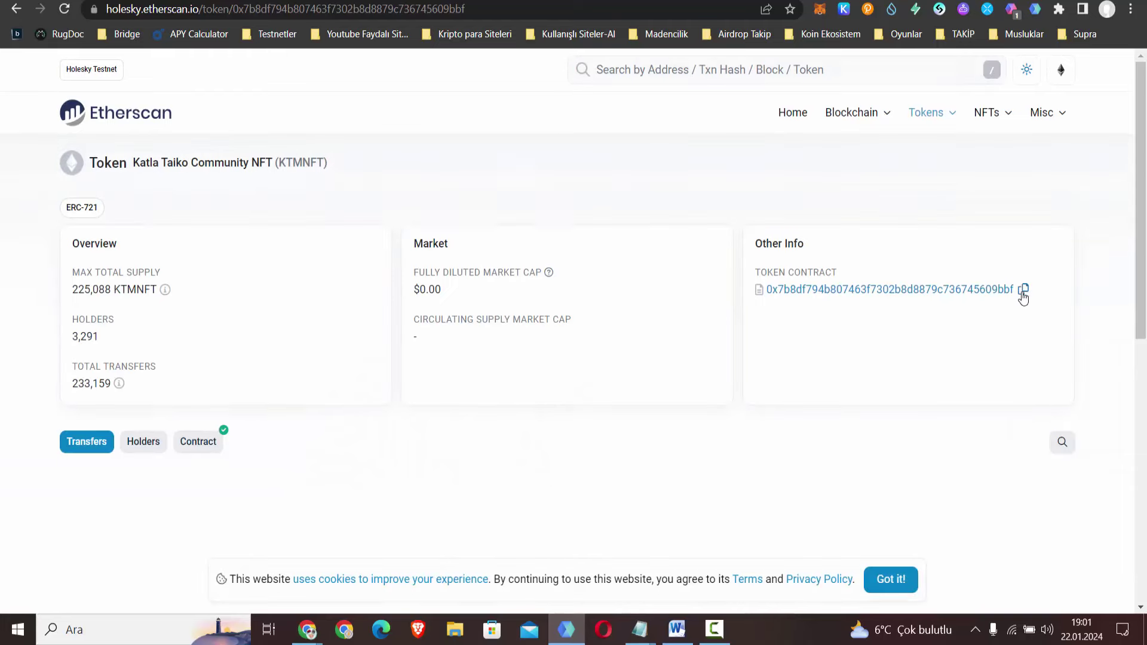
{"action": "left_click", "coordinate": [1023, 290]}
{"action": "left_click", "coordinate": [157, 611]}
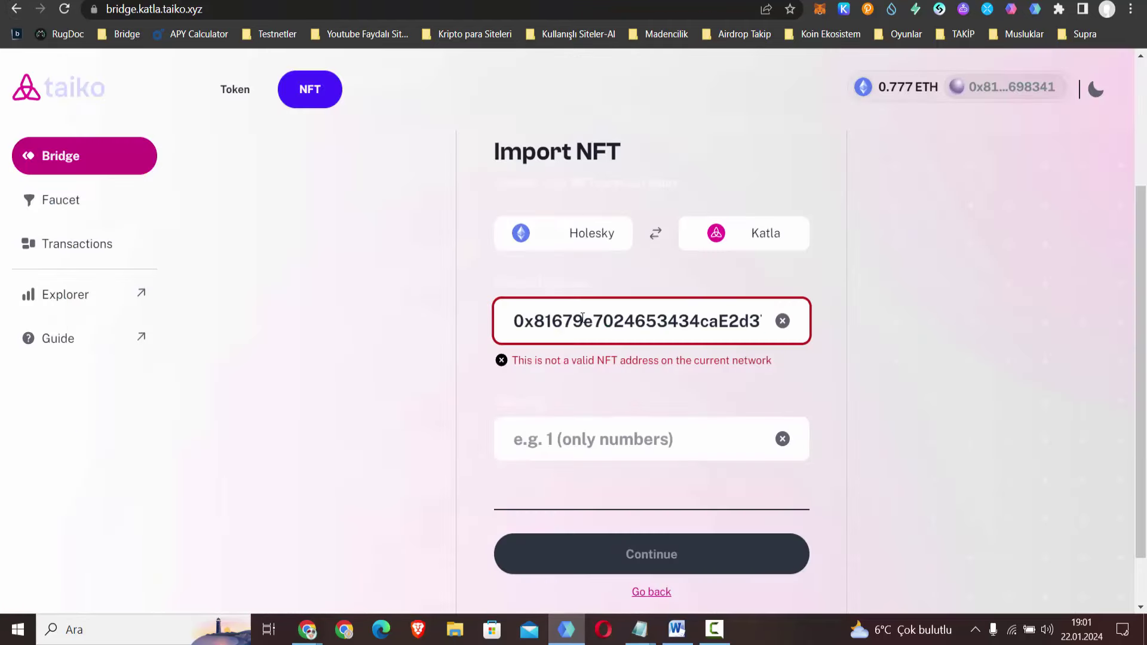
{"action": "double_click", "coordinate": [582, 319]}
{"action": "right_click", "coordinate": [583, 320]}
{"action": "left_click", "coordinate": [625, 393]}
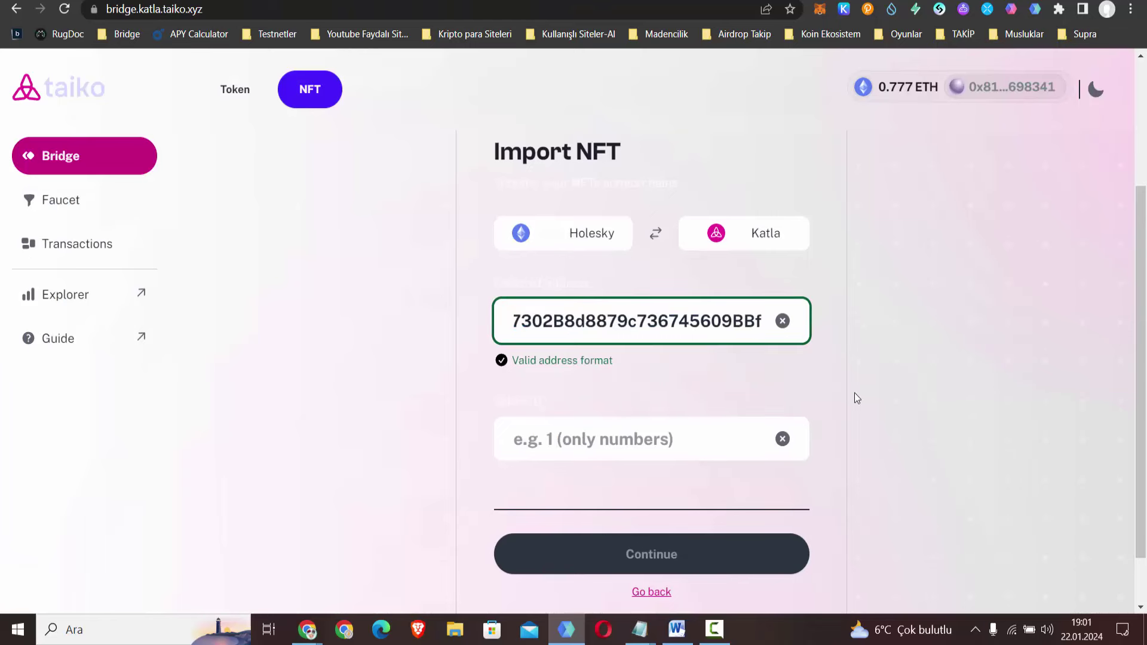
- Copy token ID 224261 from the mint transaction on Etherscan and enter it as the token ID in the NFT import form
{"action": "left_click", "coordinate": [614, 442]}
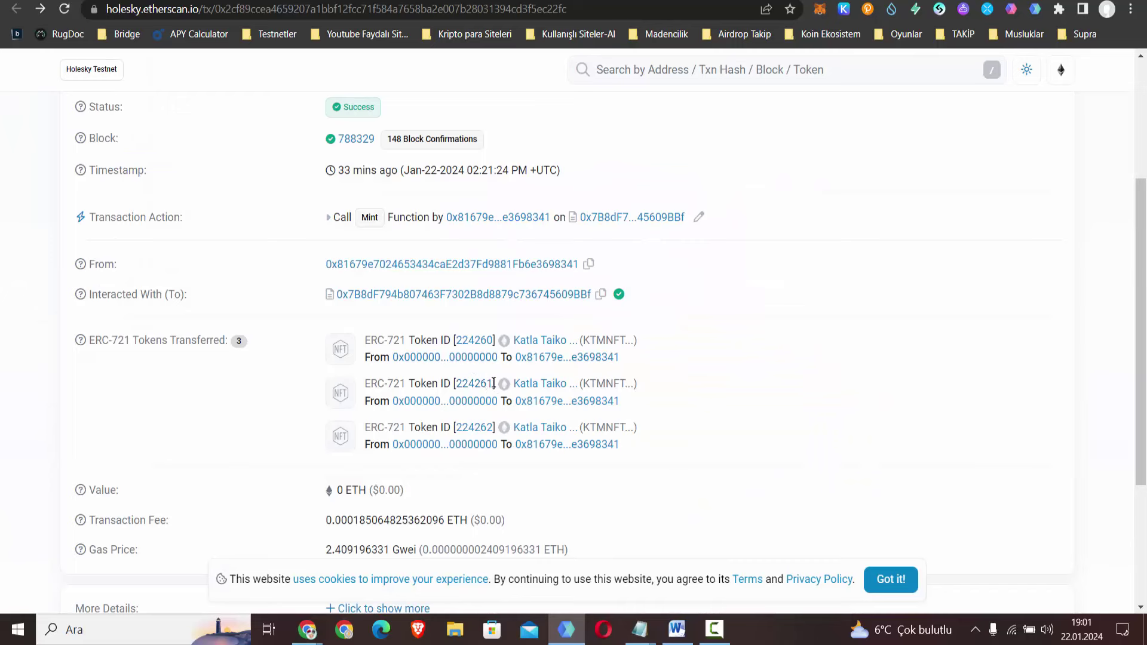
{"action": "left_click_drag", "start_coordinate": [493, 385], "coordinate": [457, 387]}
{"action": "right_click", "coordinate": [459, 388]}
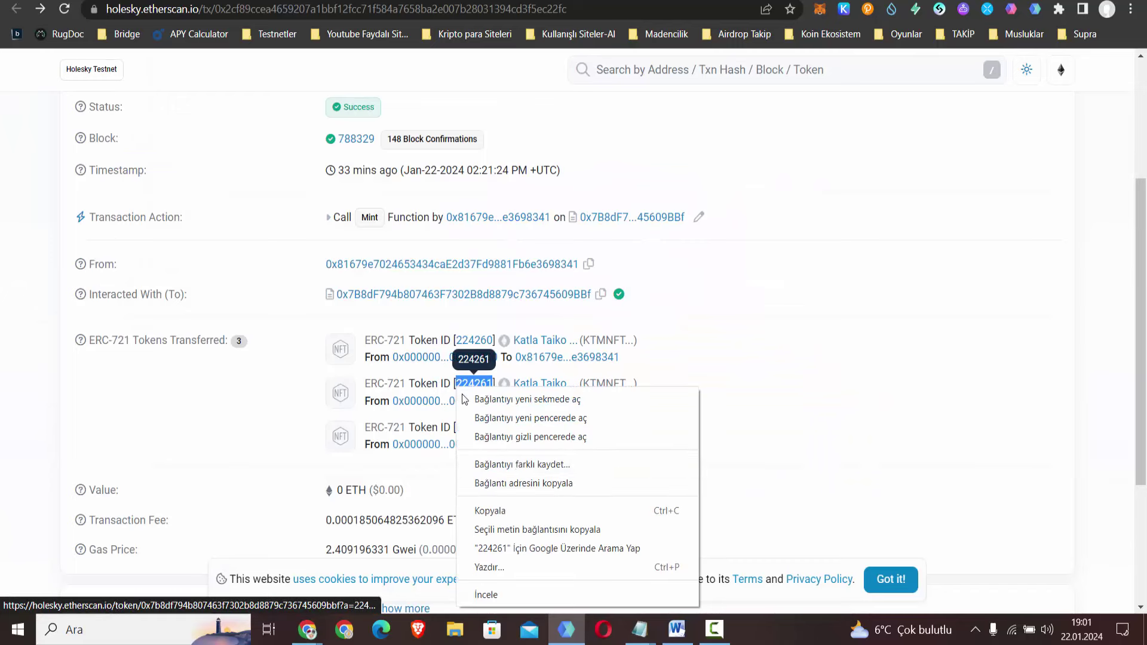
{"action": "left_click", "coordinate": [478, 512]}
{"action": "left_click", "coordinate": [580, 1]}
{"action": "right_click", "coordinate": [598, 441]}
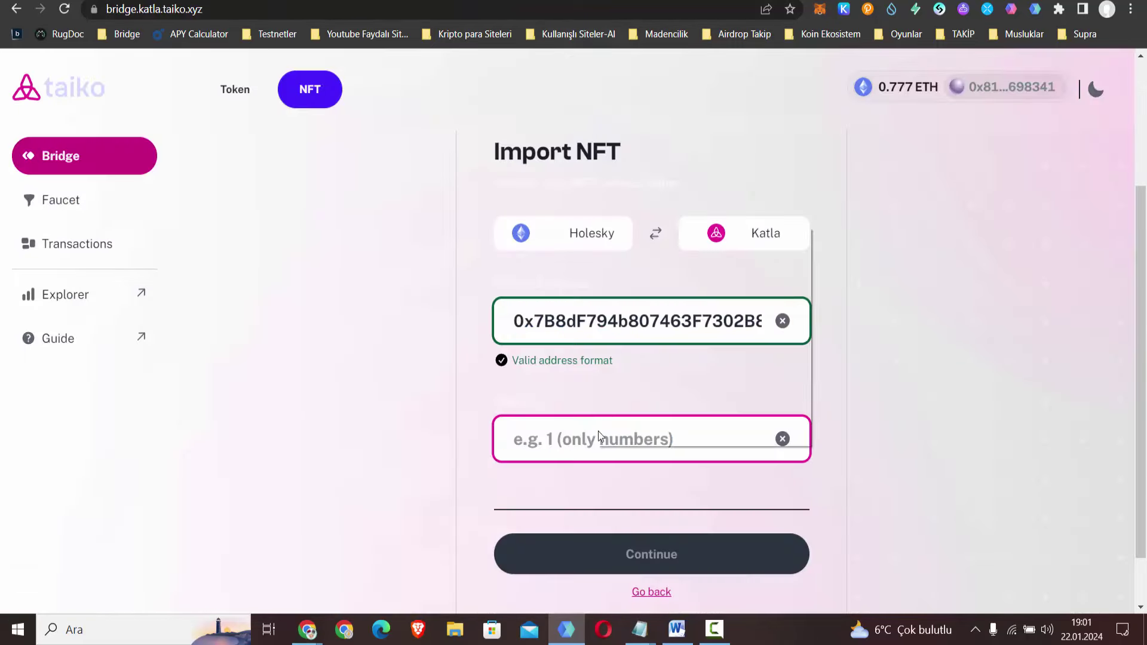
{"action": "left_click", "coordinate": [635, 322]}
{"action": "scroll", "coordinate": [521, 368], "scroll_direction": "down", "scroll_amount": 1}
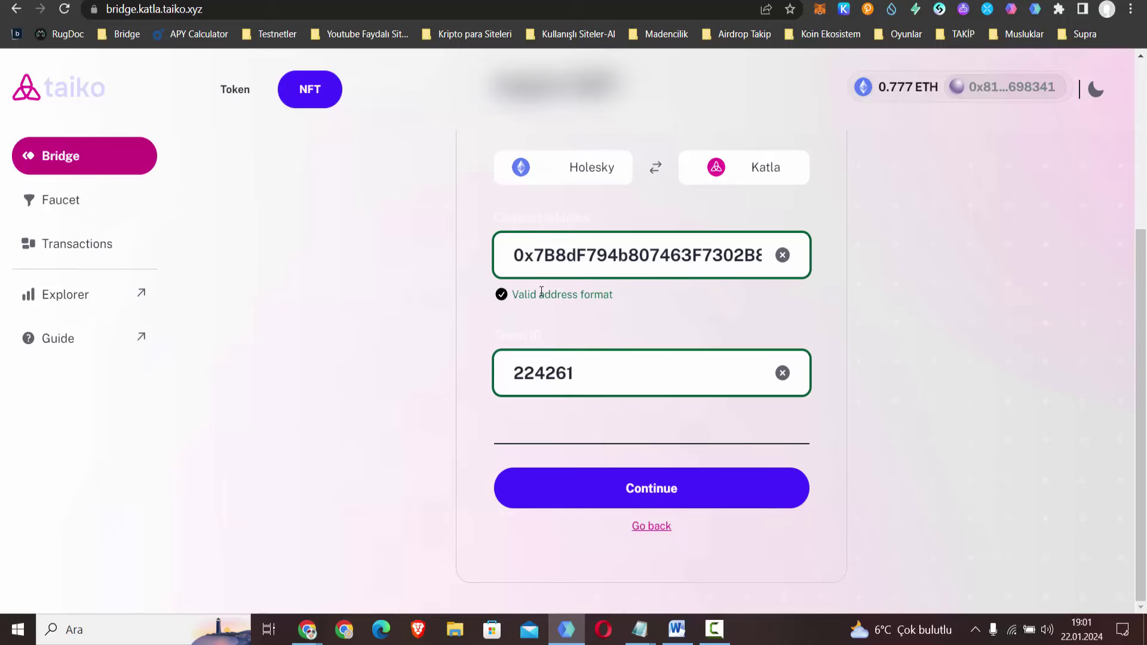
- Continue to the review of the NFT transfer, examine its transfer and recipient details, and return to the import form without confirming
{"action": "left_click", "coordinate": [658, 493]}
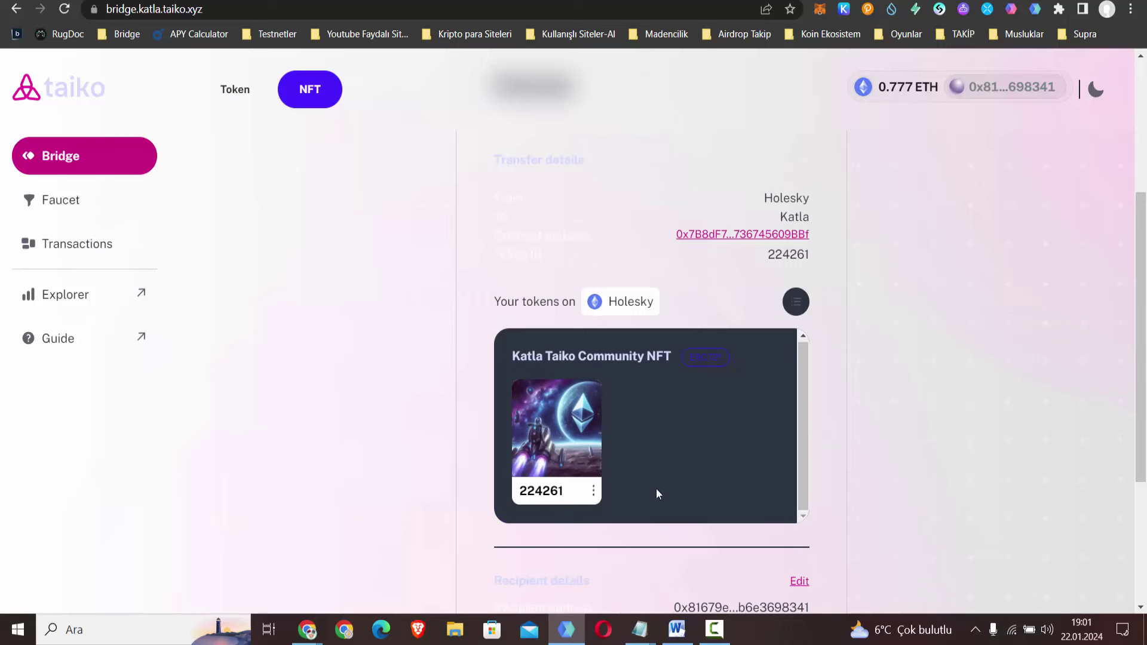
{"action": "scroll", "coordinate": [657, 487], "scroll_direction": "down", "scroll_amount": 4}
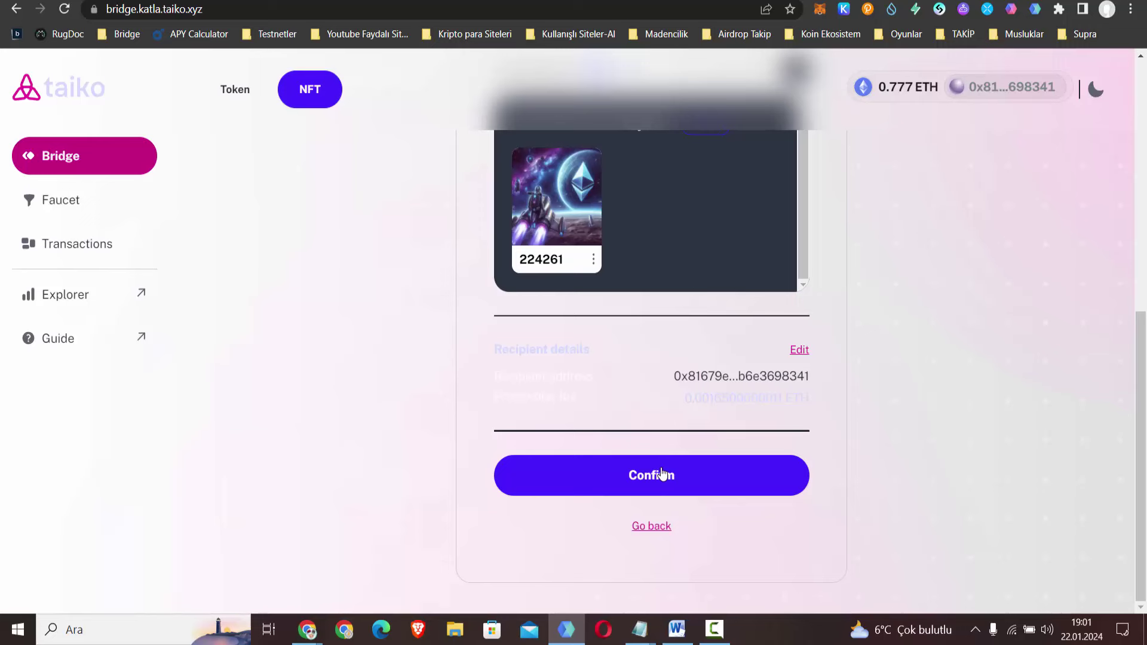
{"action": "left_click", "coordinate": [628, 527]}
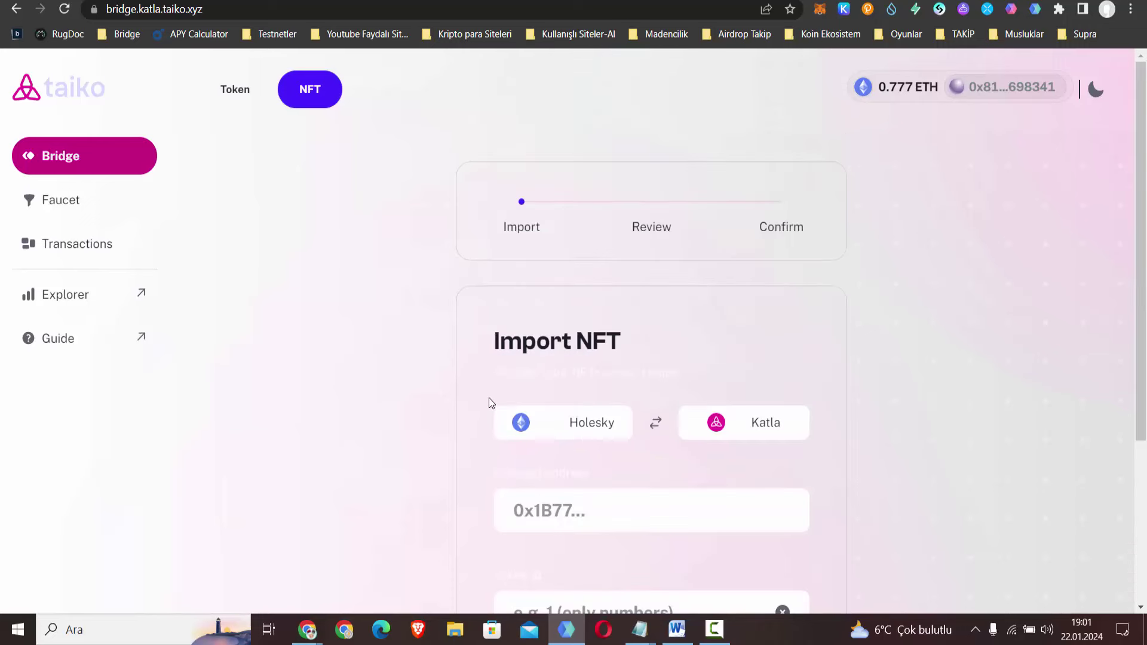
- Filter the bridge's transactions by Processing and switch the source chain to Katla, approving the network change in MetaMask
{"action": "left_click", "coordinate": [82, 245]}
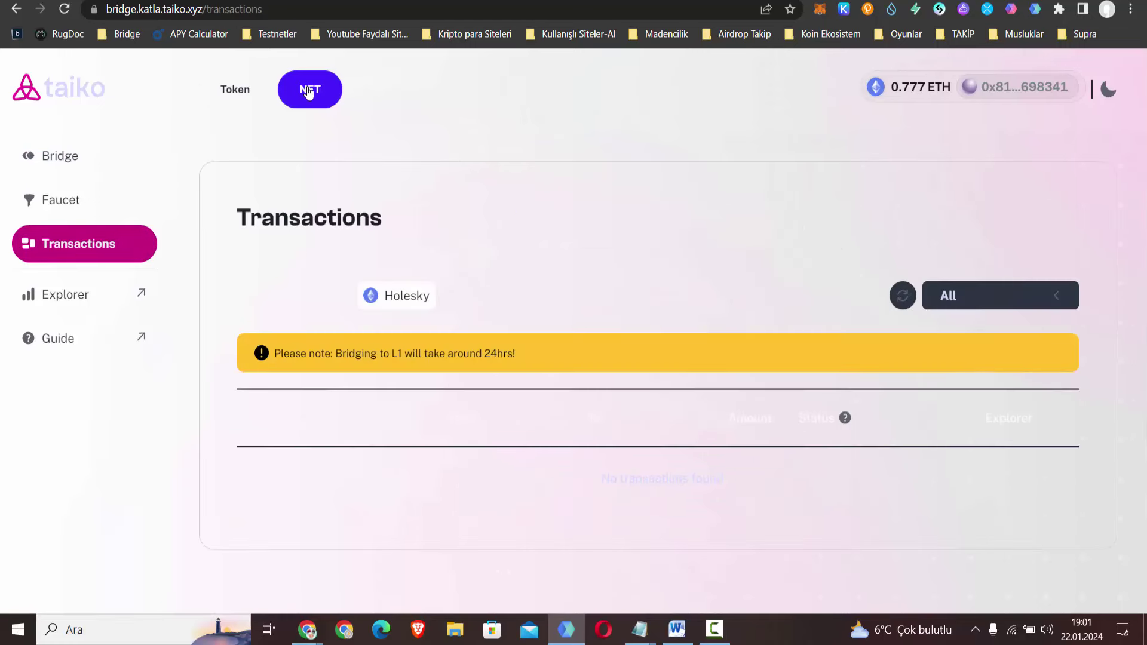
{"action": "left_click", "coordinate": [956, 306]}
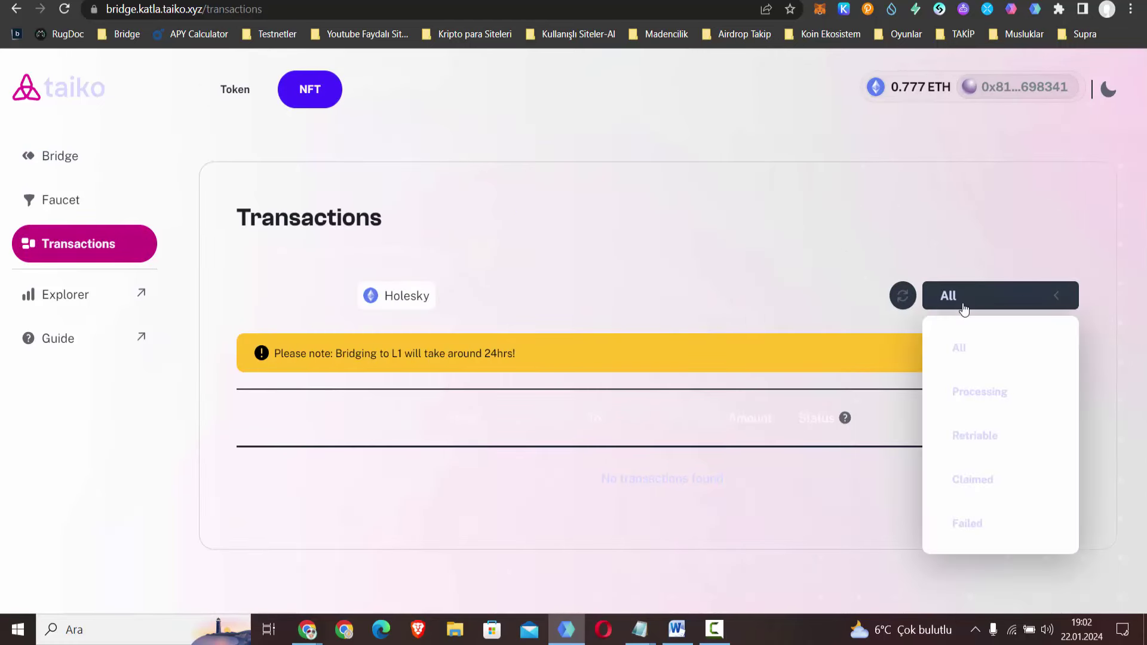
{"action": "left_click", "coordinate": [969, 400]}
{"action": "left_click", "coordinate": [468, 374]}
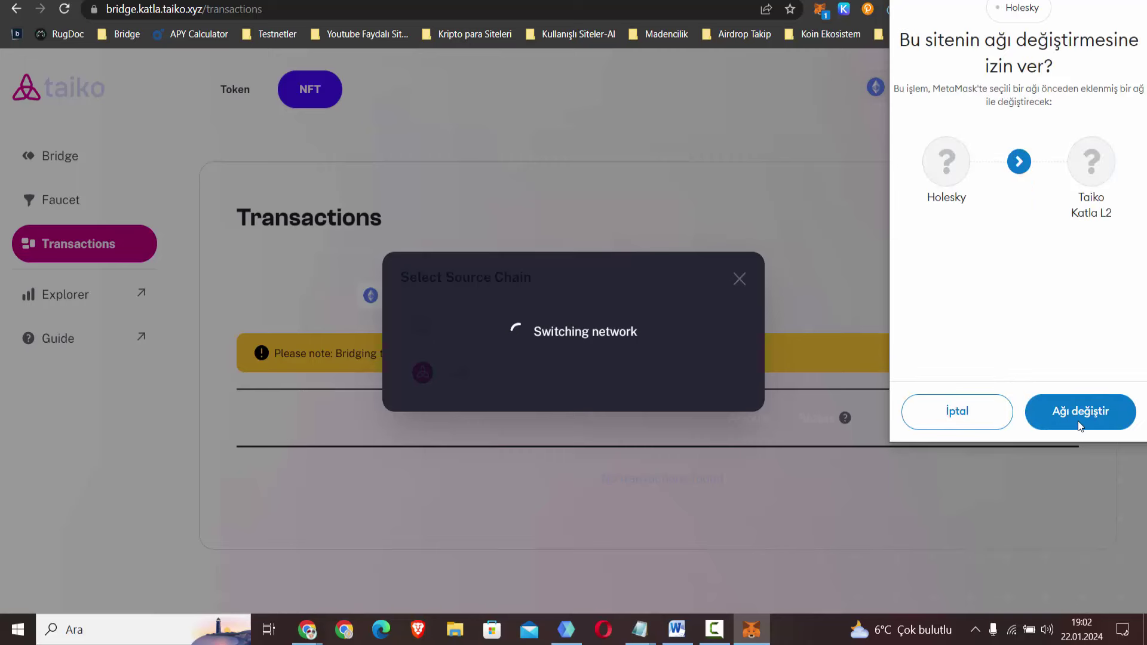
{"action": "left_click", "coordinate": [1078, 421]}
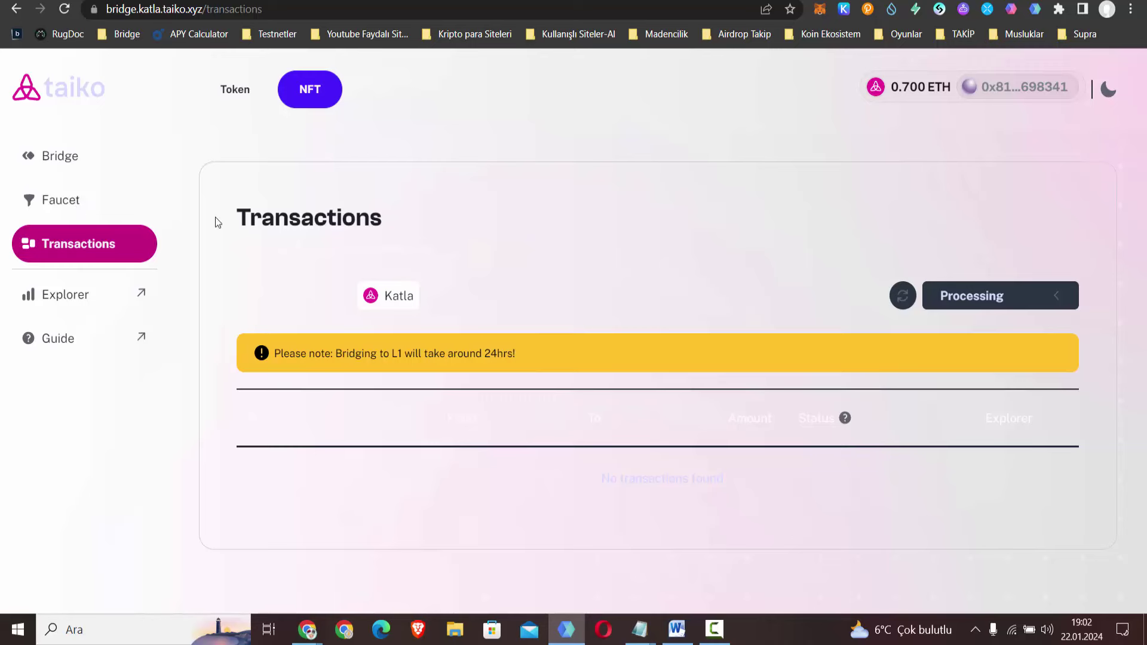
- Switch the transactions' source chain back to Holesky and approve the network change in MetaMask
{"action": "left_click", "coordinate": [415, 294]}
{"action": "left_click", "coordinate": [694, 324]}
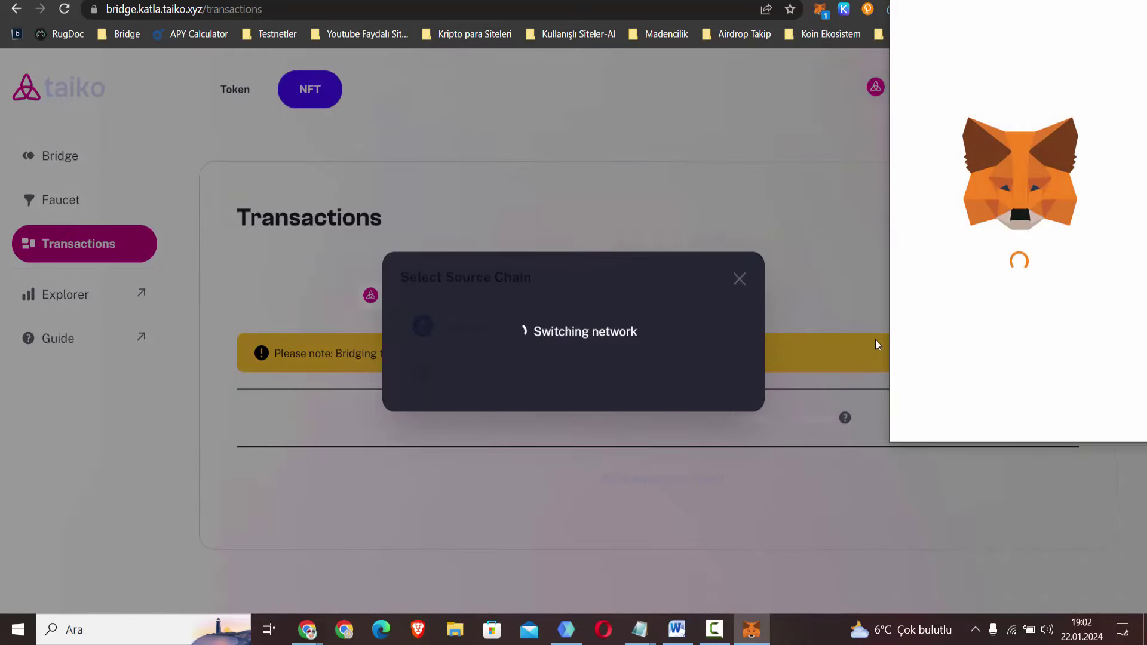
{"action": "left_click", "coordinate": [1061, 413]}
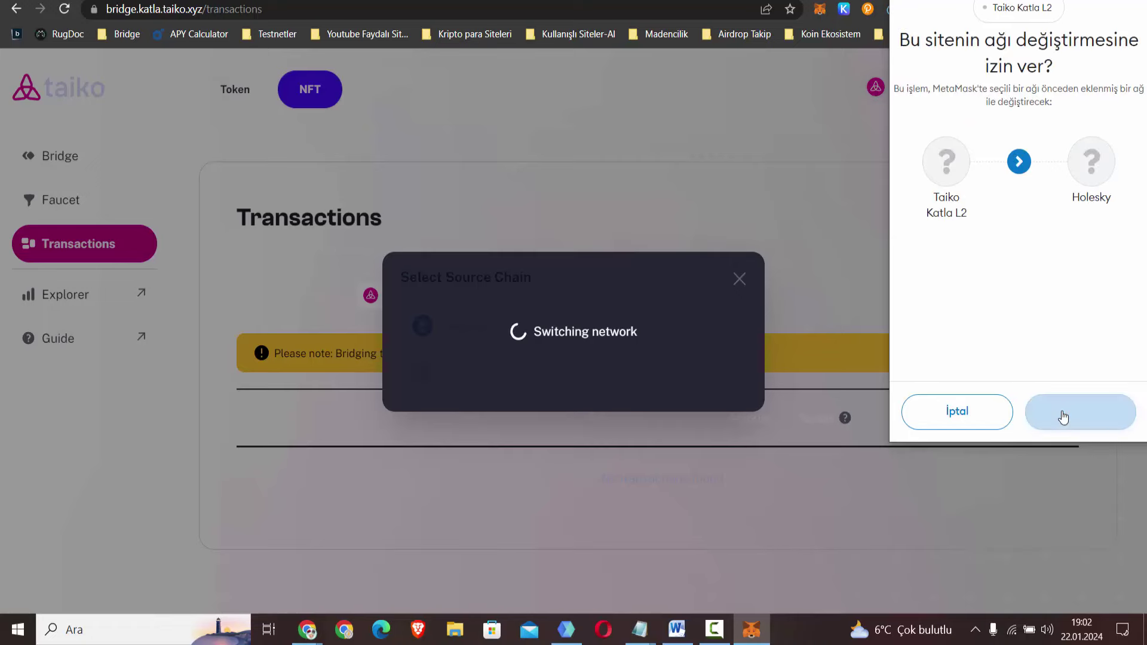
- Open the minting wallet's address page on Etherscan and check its NFT transfers and token holdings
{"action": "key", "text": "ctrl+Tab"}
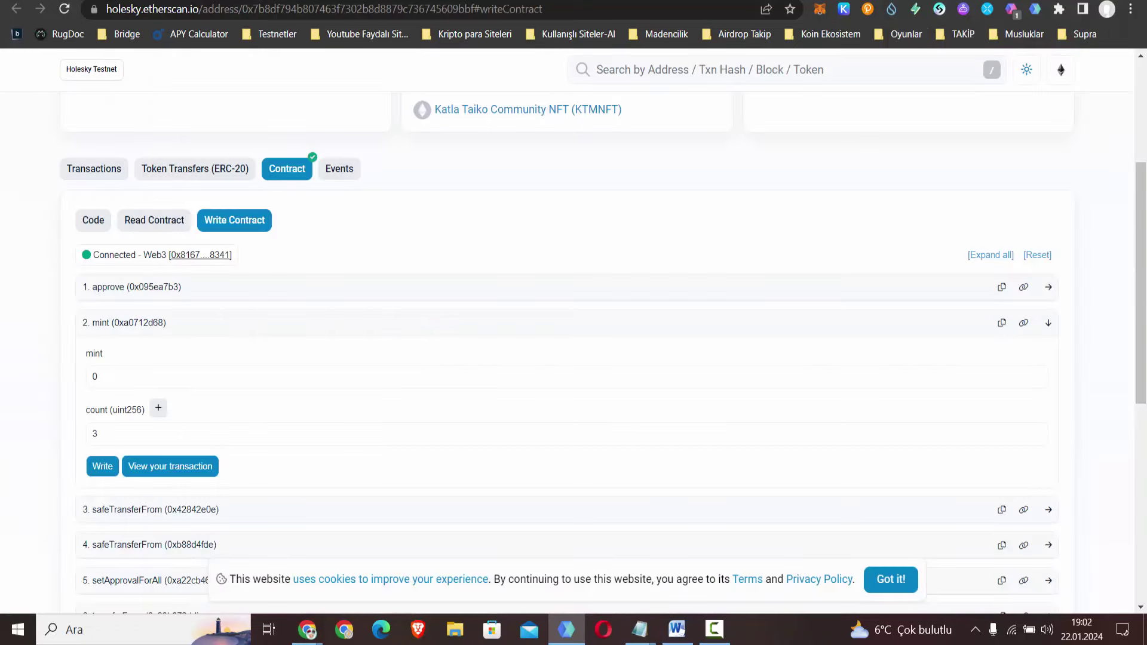
{"action": "key", "text": "ctrl+Tab"}
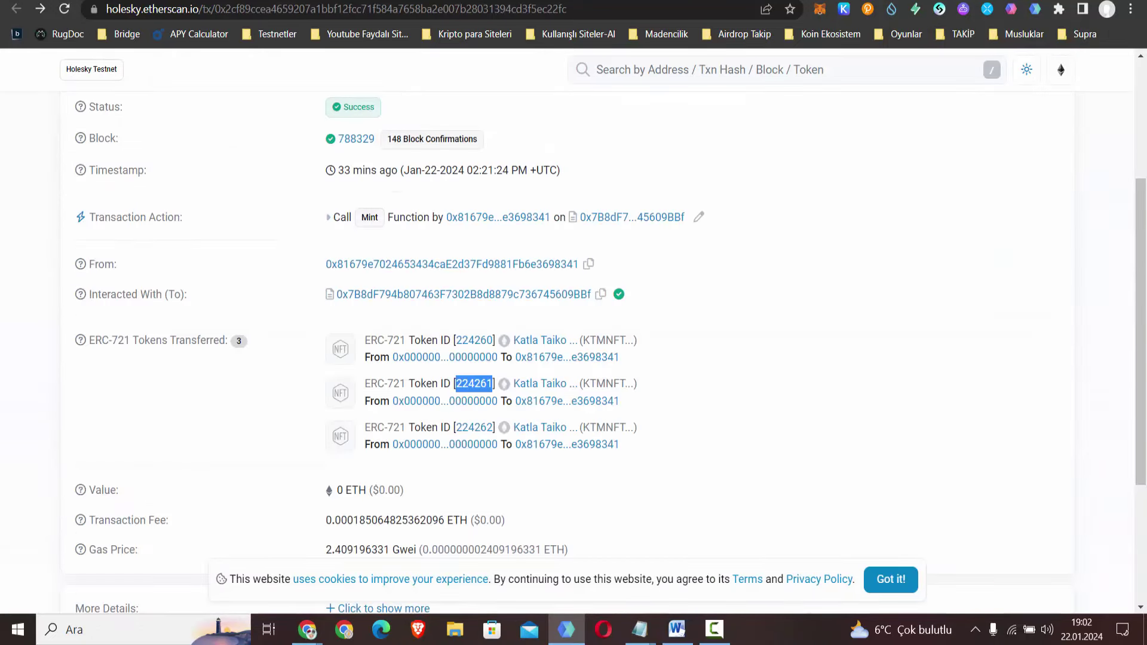
{"action": "left_click", "coordinate": [512, 265]}
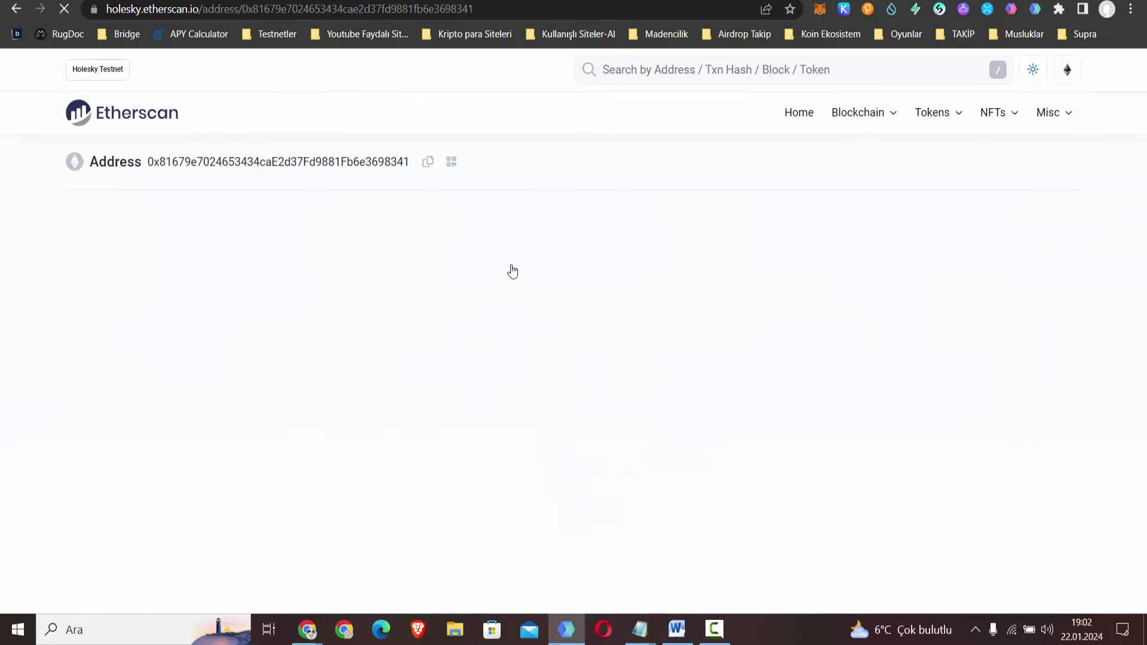
{"action": "scroll", "coordinate": [159, 364], "scroll_direction": "down", "scroll_amount": 4}
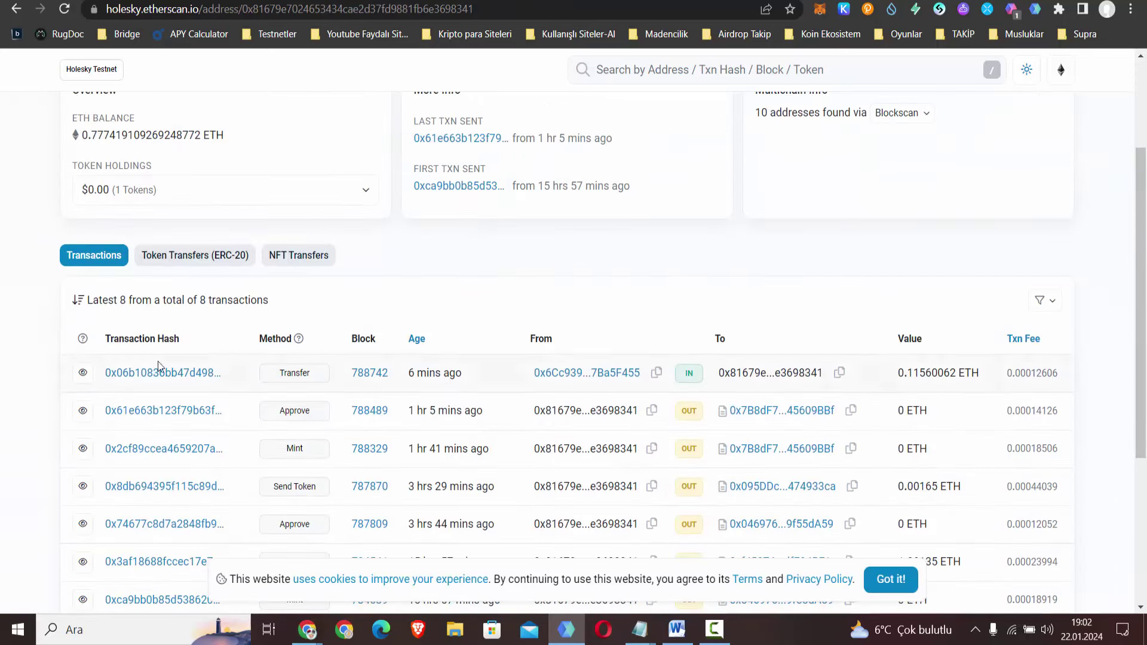
{"action": "left_click", "coordinate": [293, 263]}
{"action": "left_click", "coordinate": [172, 204]}
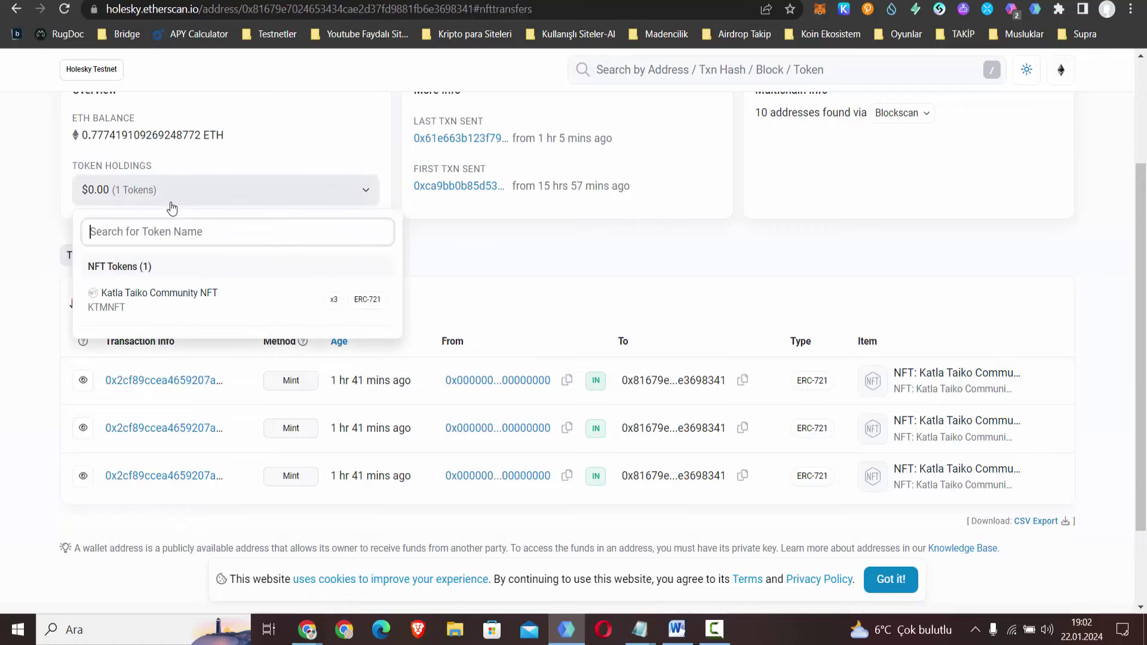
{"action": "left_click", "coordinate": [537, 243]}
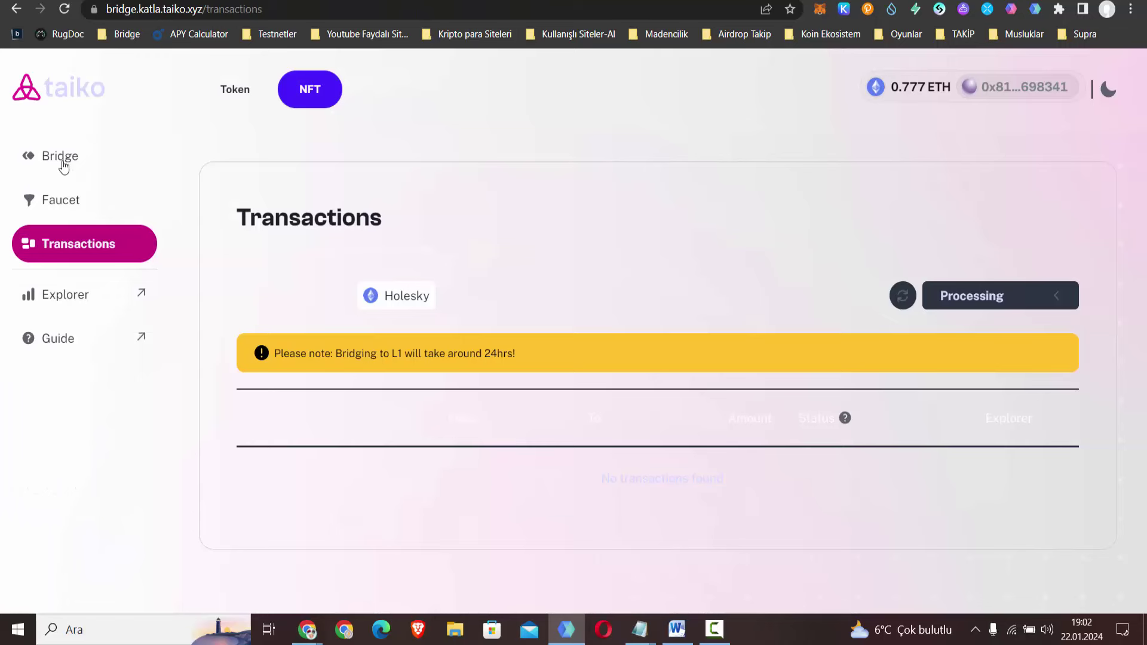
- Reopen the manual NFT import form on the Taiko bridge
{"action": "left_click", "coordinate": [59, 156]}
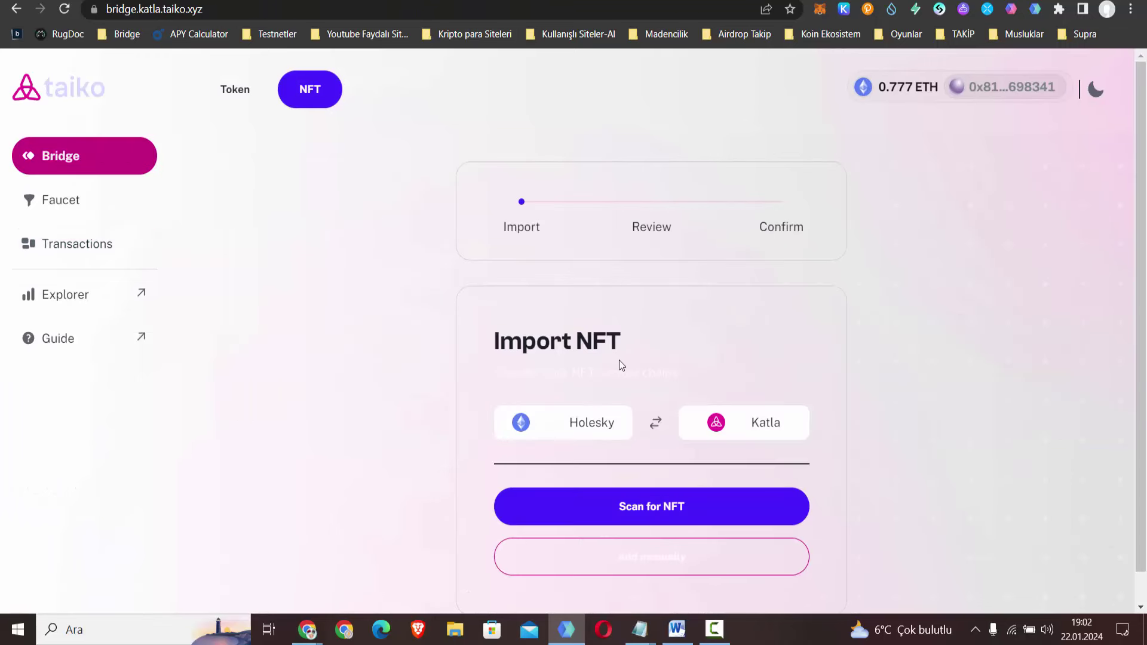
{"action": "scroll", "coordinate": [622, 374], "scroll_direction": "down", "scroll_amount": 1}
{"action": "left_click", "coordinate": [653, 524]}
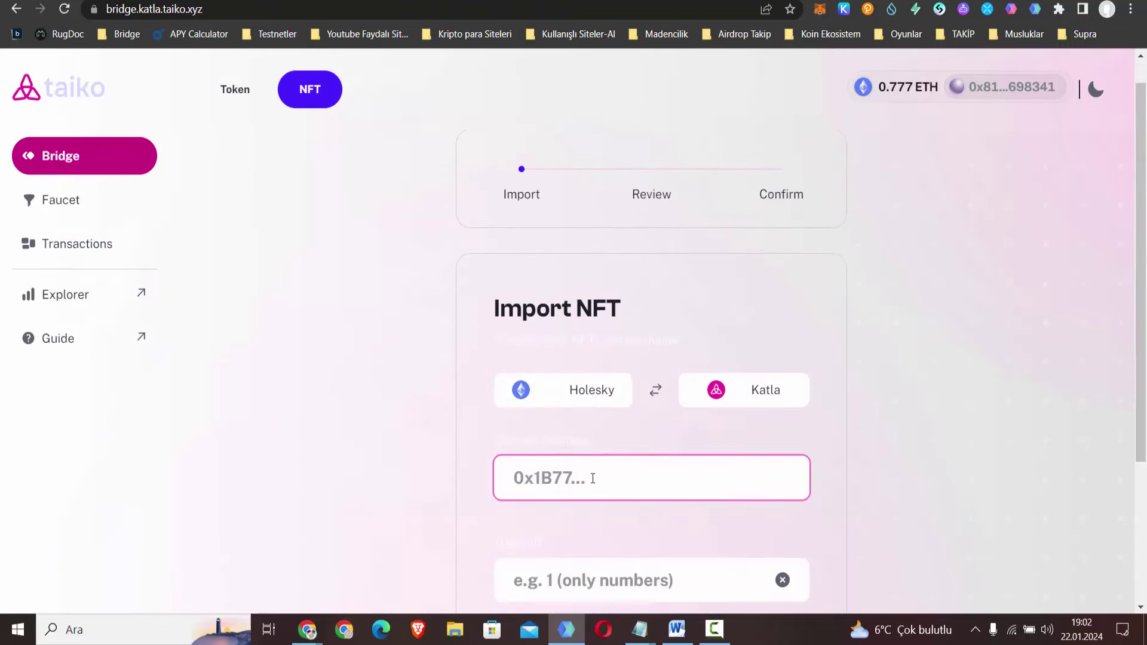
{"action": "right_click", "coordinate": [591, 478]}
{"action": "left_click", "coordinate": [665, 372]}
{"action": "scroll", "coordinate": [665, 372], "scroll_direction": "down", "scroll_amount": 3}
{"action": "key", "text": "ctrl+z"}
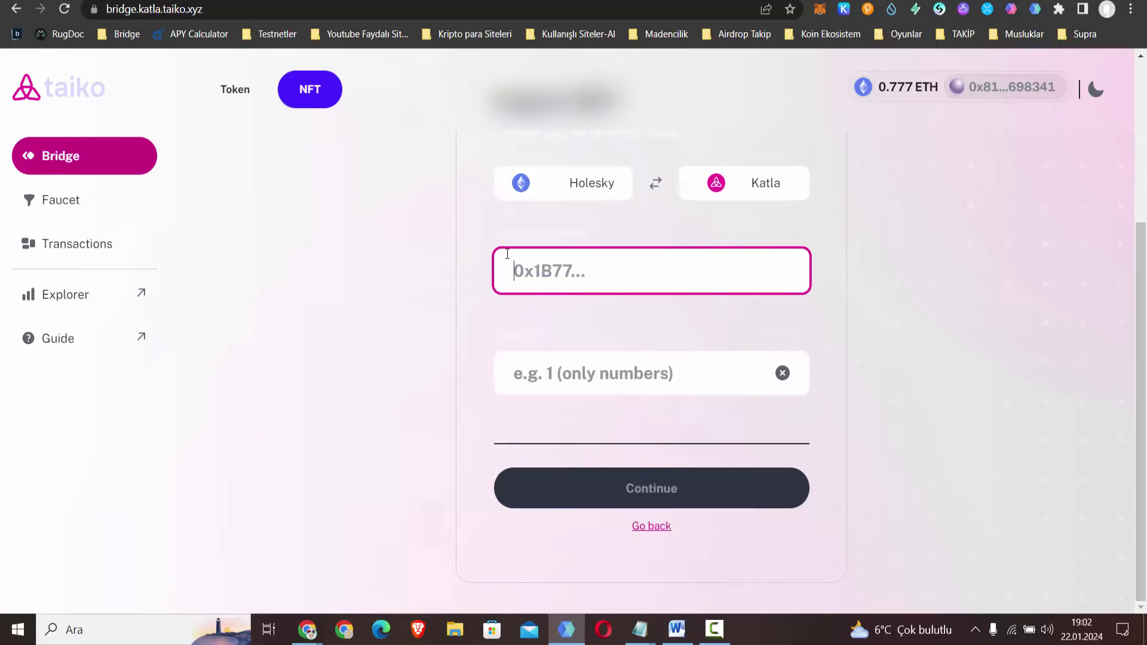
- Check the details of Katla Taiko Community NFT #224260 on Etherscan and return to the mint transaction page
{"action": "key", "text": "ctrl+Tab"}
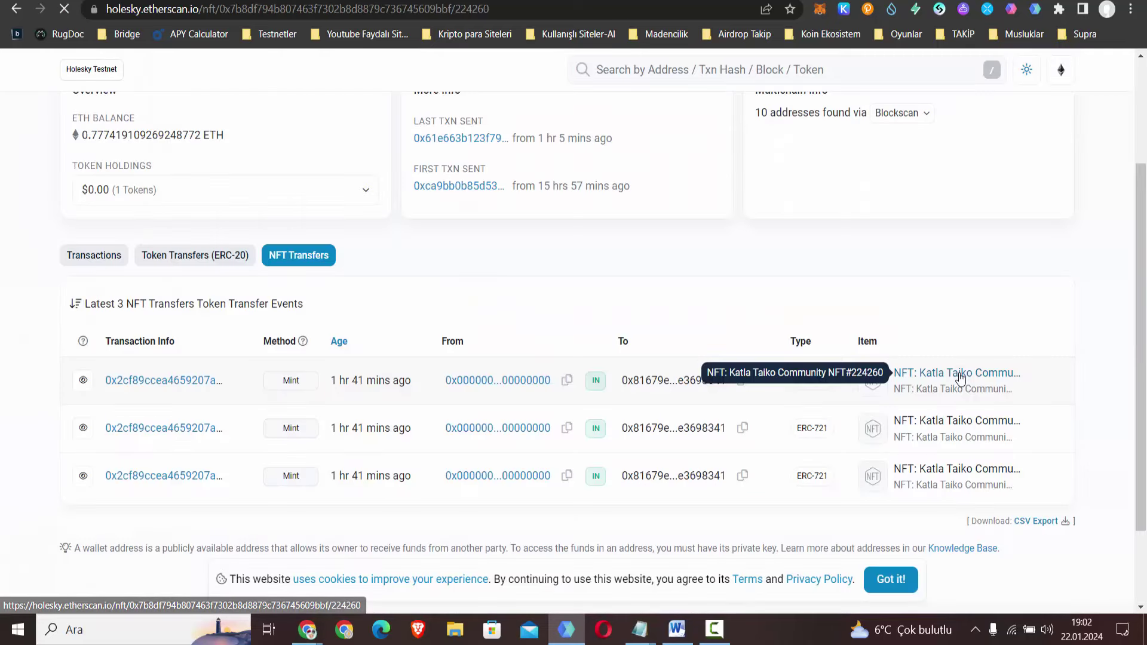
{"action": "left_click", "coordinate": [890, 375]}
{"action": "left_click", "coordinate": [574, 186]}
{"action": "left_click", "coordinate": [14, 8]}
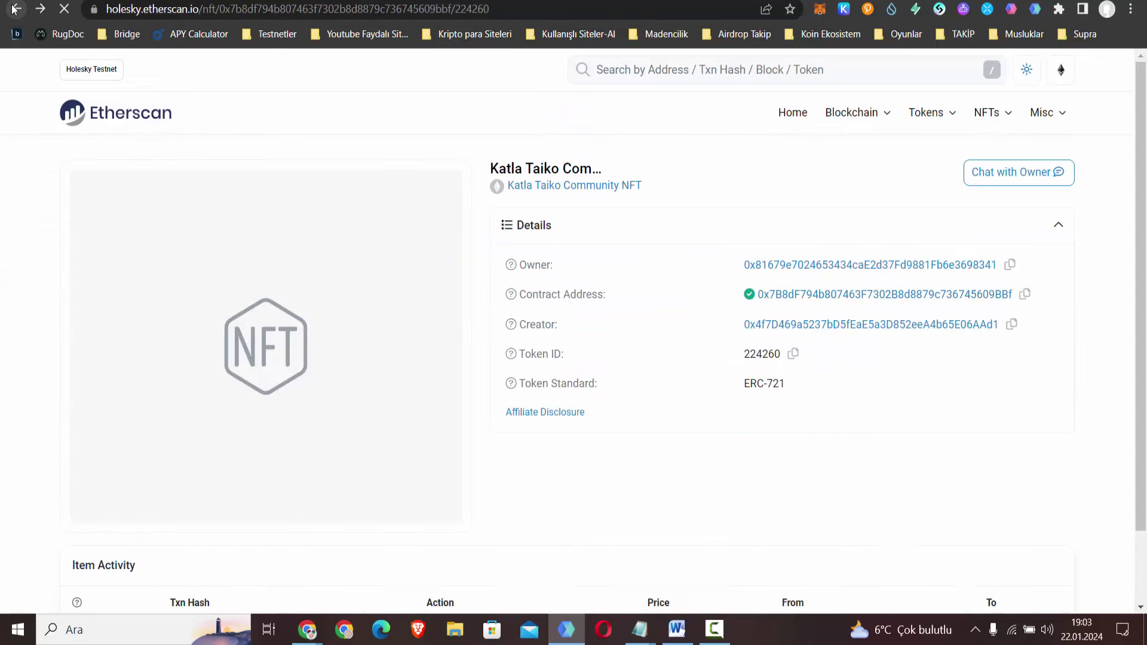
{"action": "left_click", "coordinate": [15, 9]}
{"action": "left_click", "coordinate": [14, 10]}
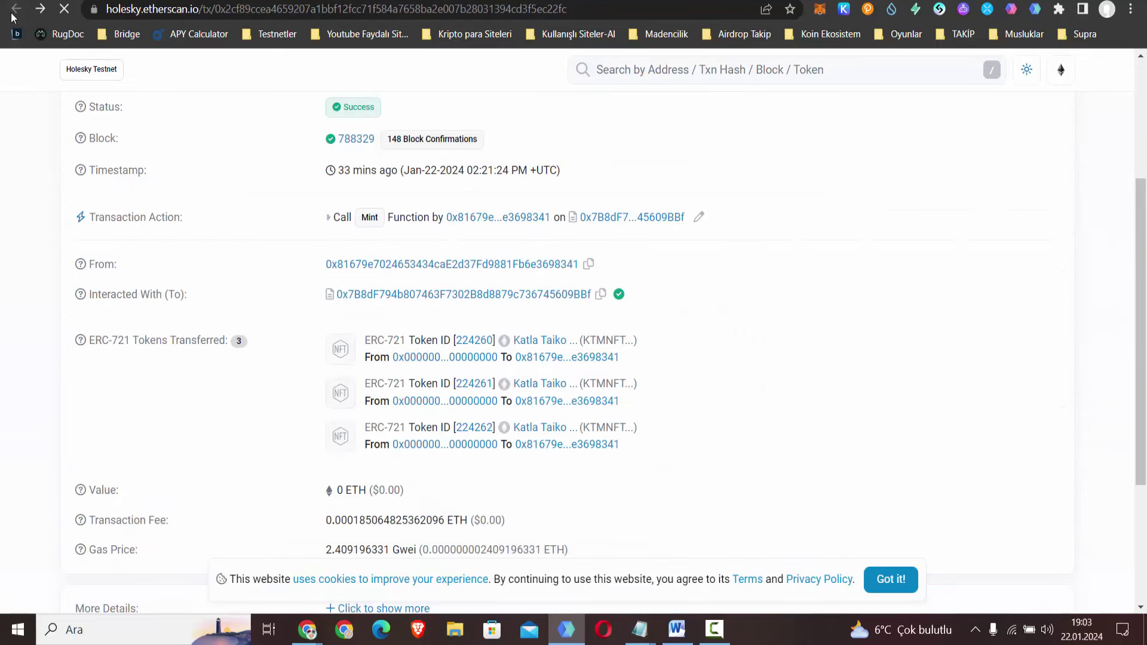
- Fill the bridge's NFT import form with the Katla Taiko Community contract address and token ID 224261 copied from Etherscan, and continue to the review
{"action": "left_click_drag", "start_coordinate": [494, 383], "coordinate": [457, 383]}
{"action": "right_click", "coordinate": [460, 385]}
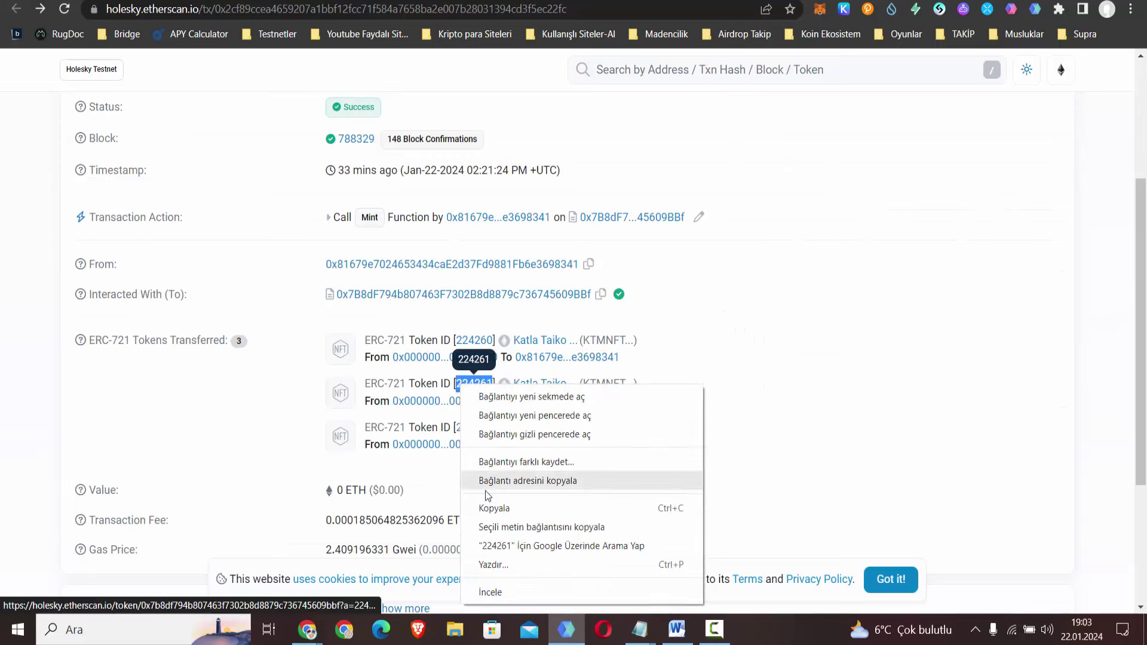
{"action": "left_click", "coordinate": [485, 508]}
{"action": "right_click", "coordinate": [622, 389]}
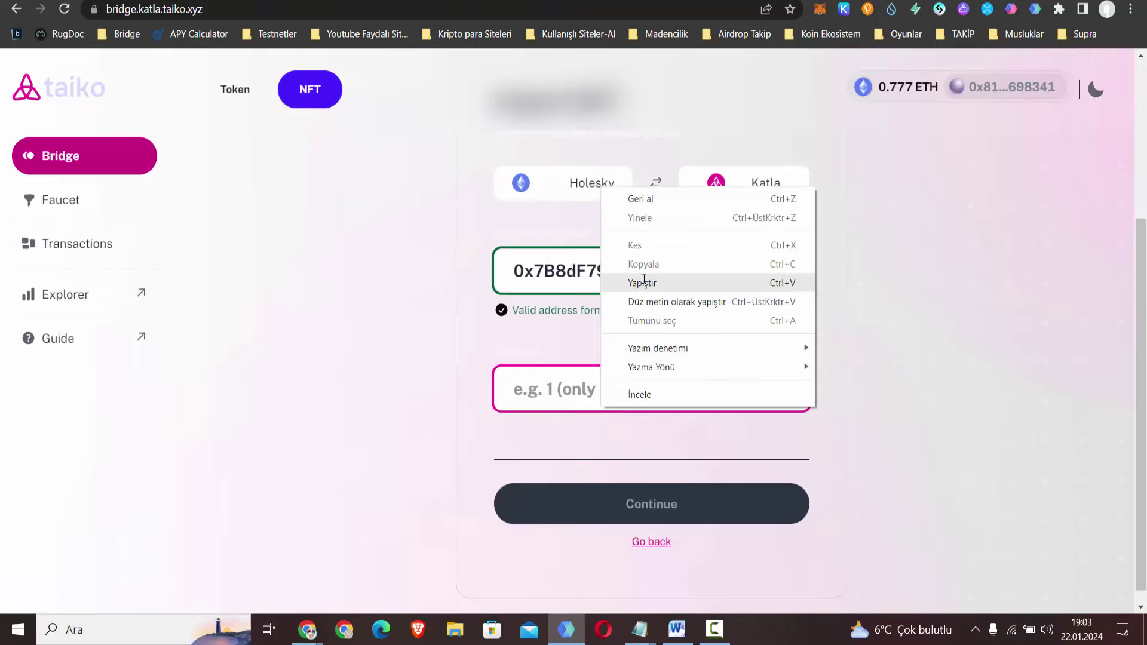
{"action": "left_click", "coordinate": [643, 279]}
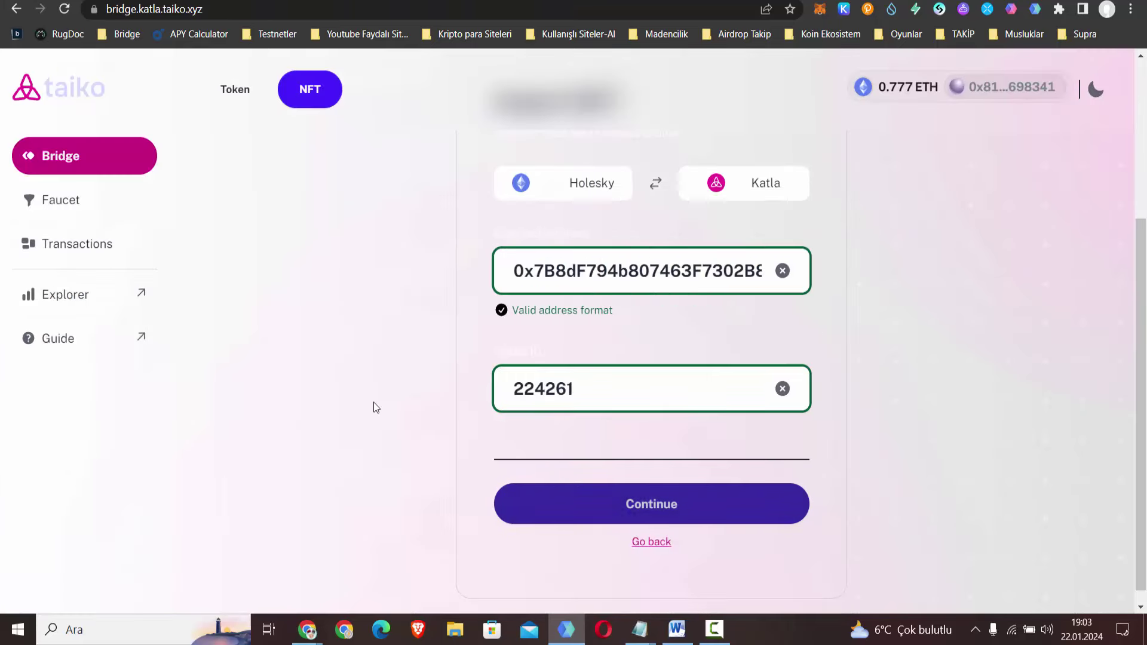
{"action": "left_click", "coordinate": [591, 495]}
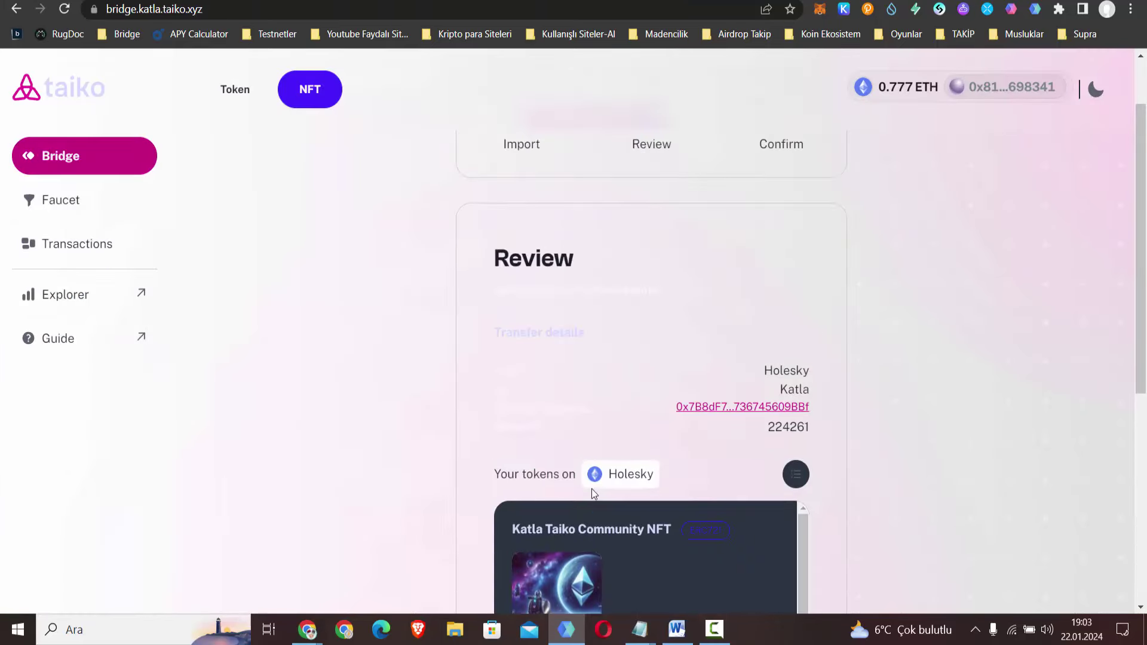
- Check the task list in Word, return to the bridge, bridge the approved NFT to Katla and confirm the transaction in MetaMask
{"action": "left_click", "coordinate": [677, 630]}
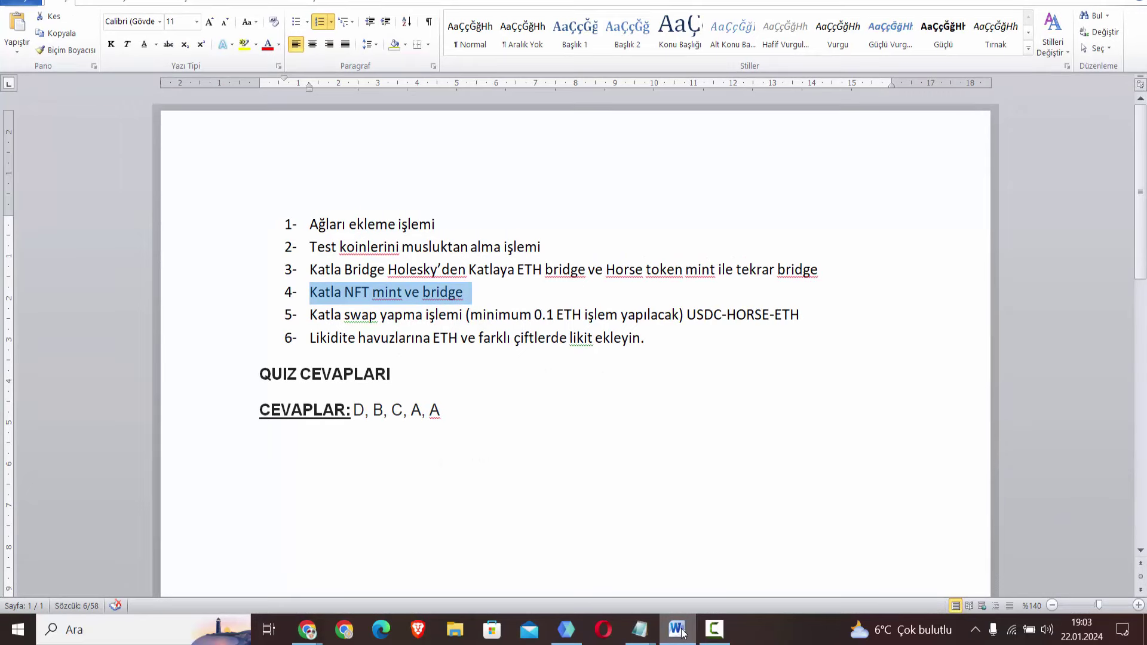
{"action": "left_click", "coordinate": [679, 631]}
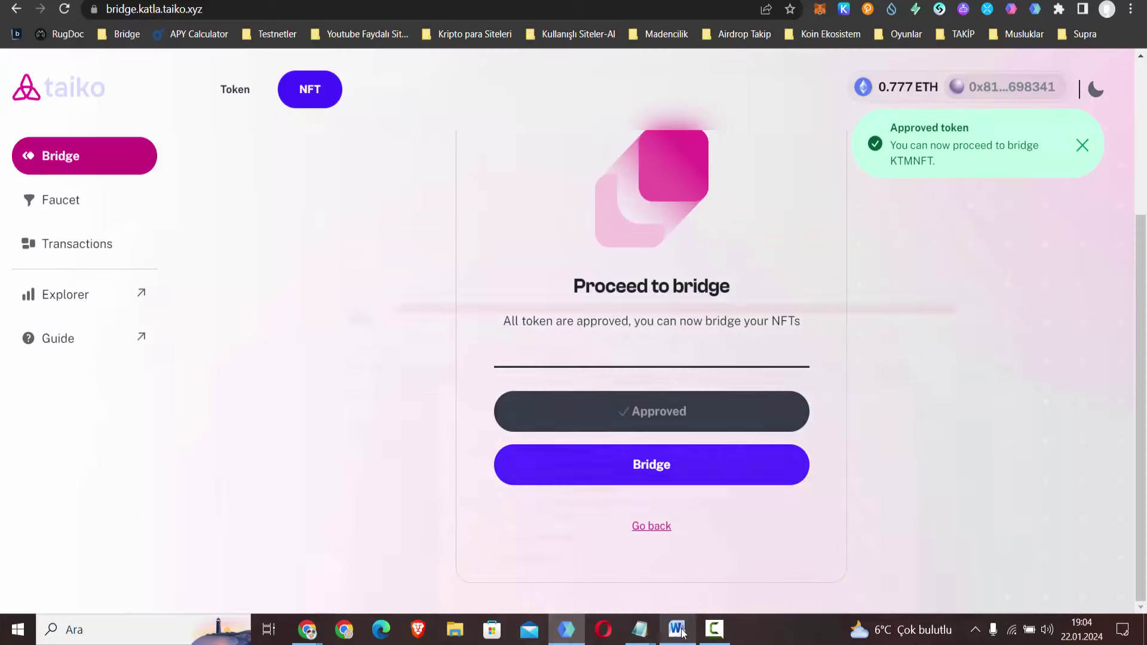
{"action": "left_click", "coordinate": [680, 471]}
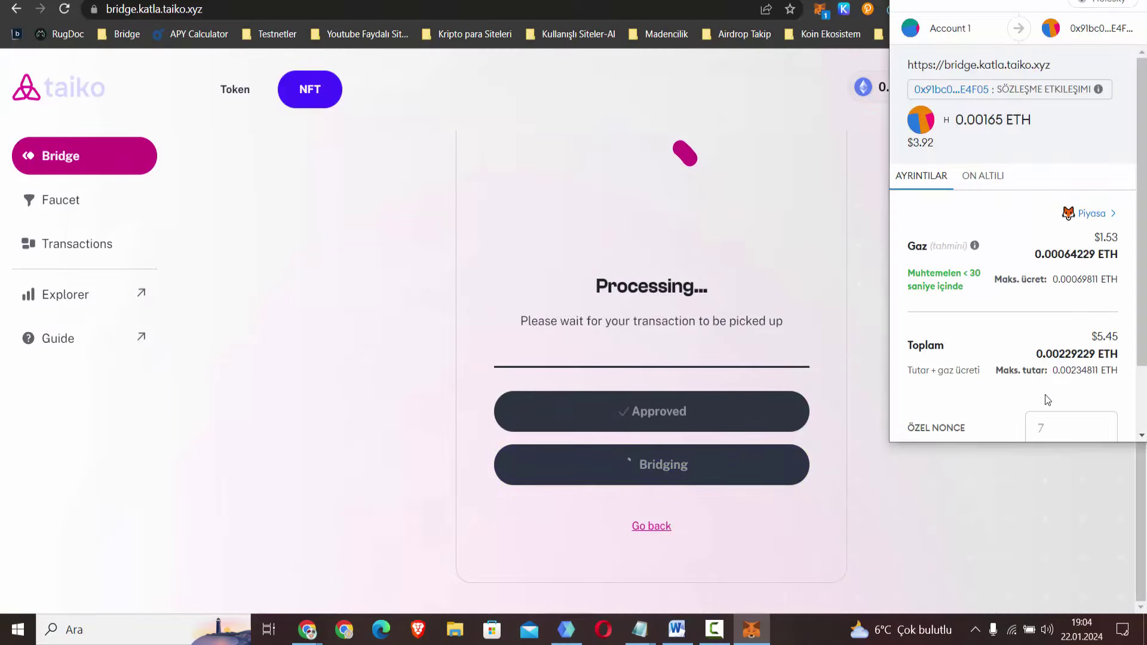
{"action": "scroll", "coordinate": [1047, 399], "scroll_direction": "down", "scroll_amount": 5}
{"action": "left_click", "coordinate": [1049, 424]}
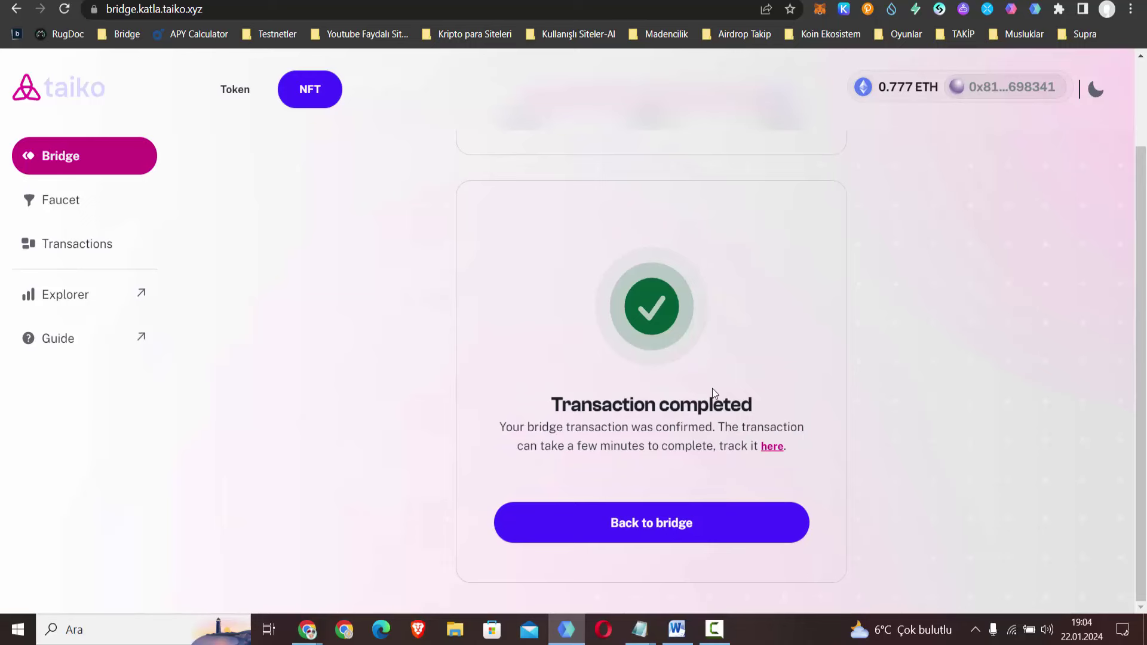
- View the NFT bridge transaction's details on Etherscan and close that page
{"action": "left_click", "coordinate": [767, 448]}
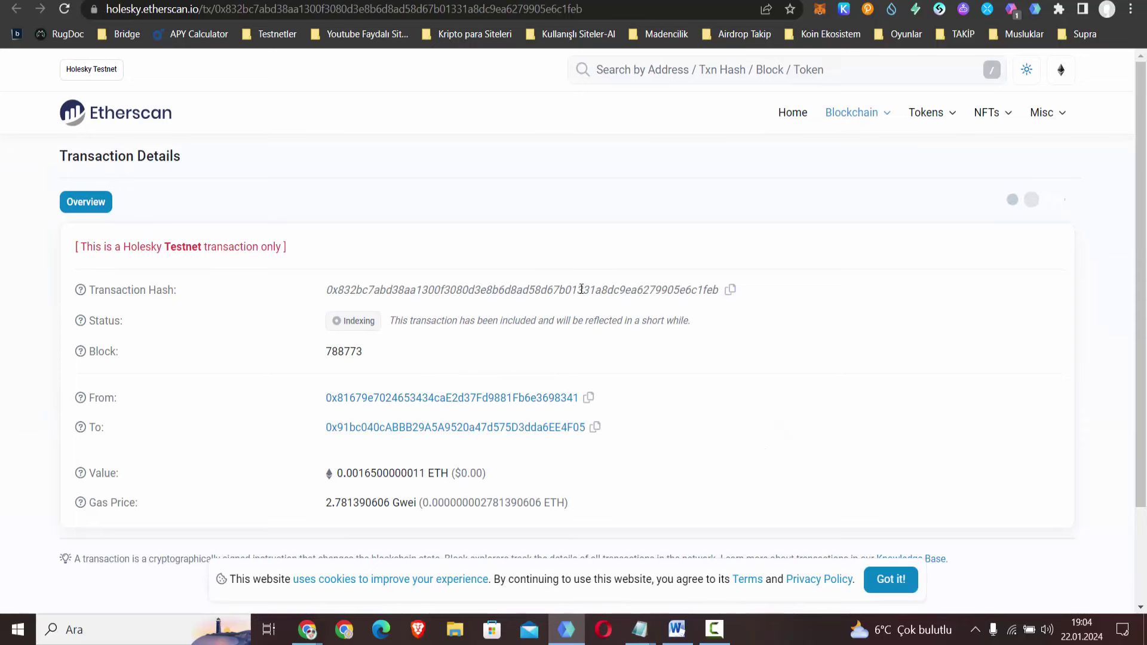
{"action": "scroll", "coordinate": [242, 360], "scroll_direction": "down", "scroll_amount": 2}
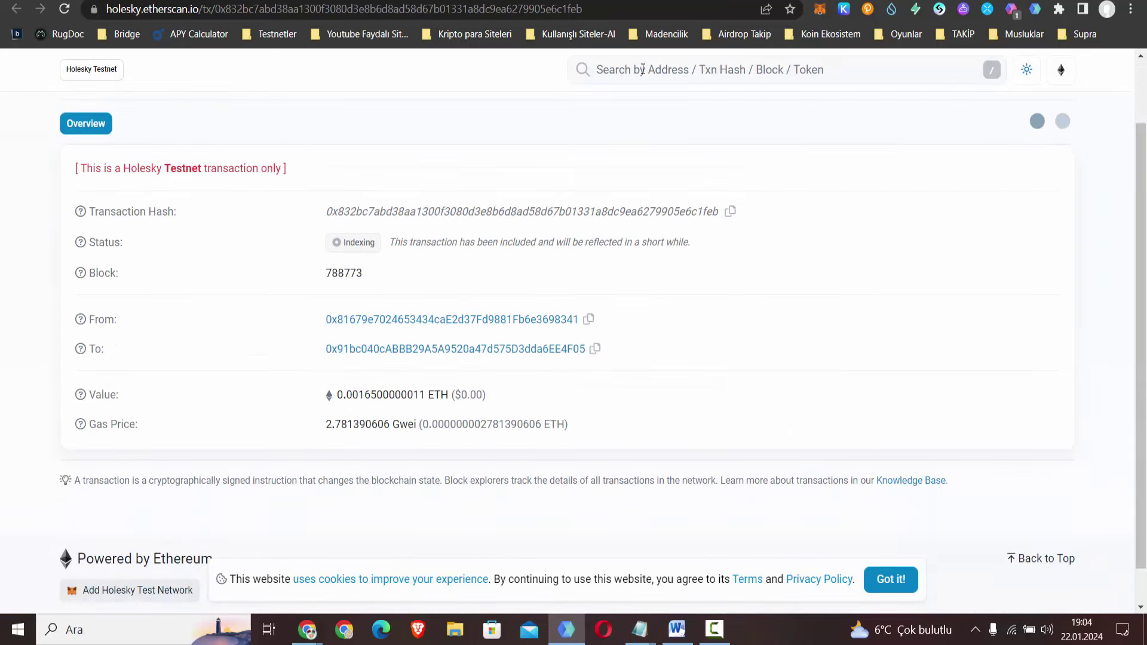
{"action": "key", "text": "ctrl+w"}
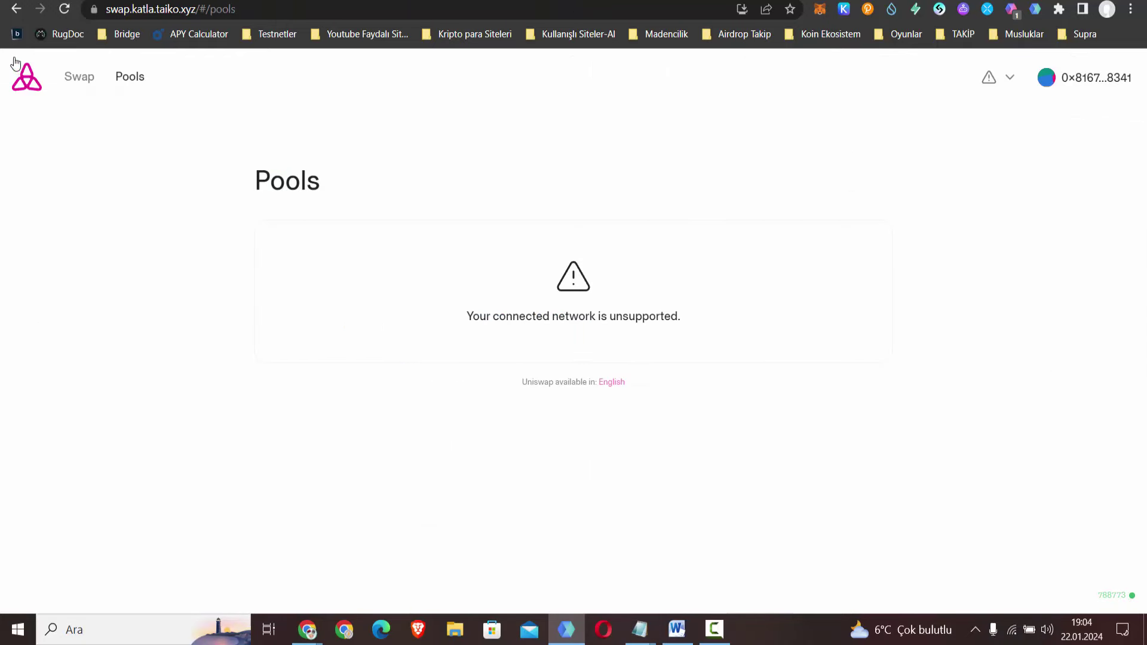
- Switch the Taiko swap site's network to Taiko Katla and approve the change in MetaMask
{"action": "left_click", "coordinate": [992, 77]}
{"action": "left_click", "coordinate": [876, 143]}
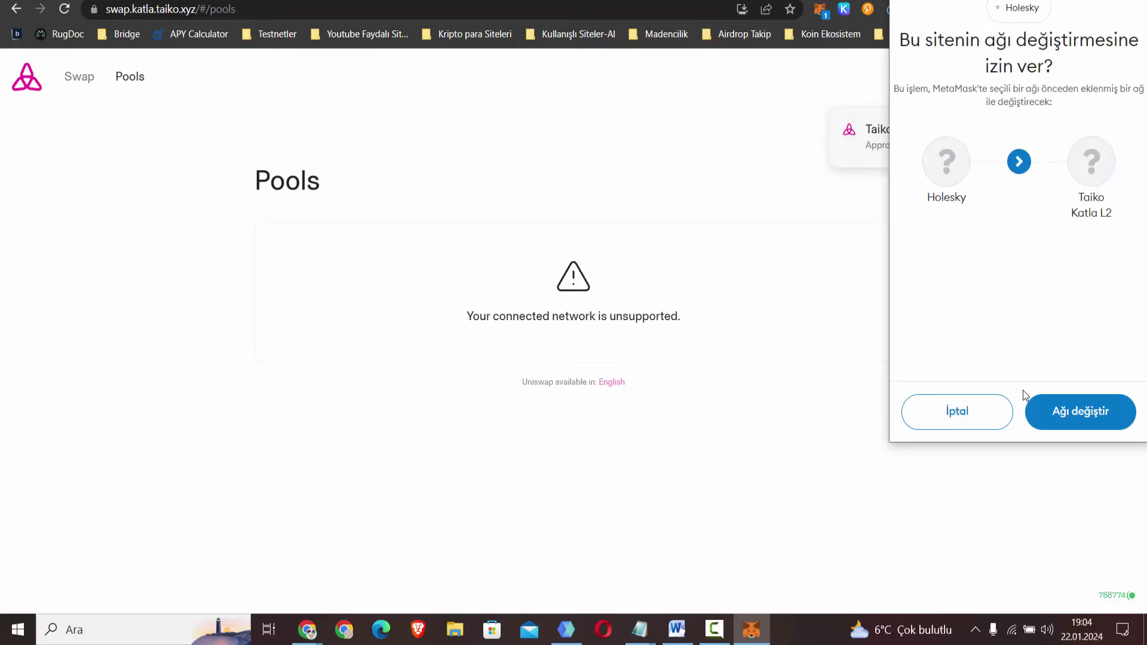
{"action": "left_click", "coordinate": [1060, 418]}
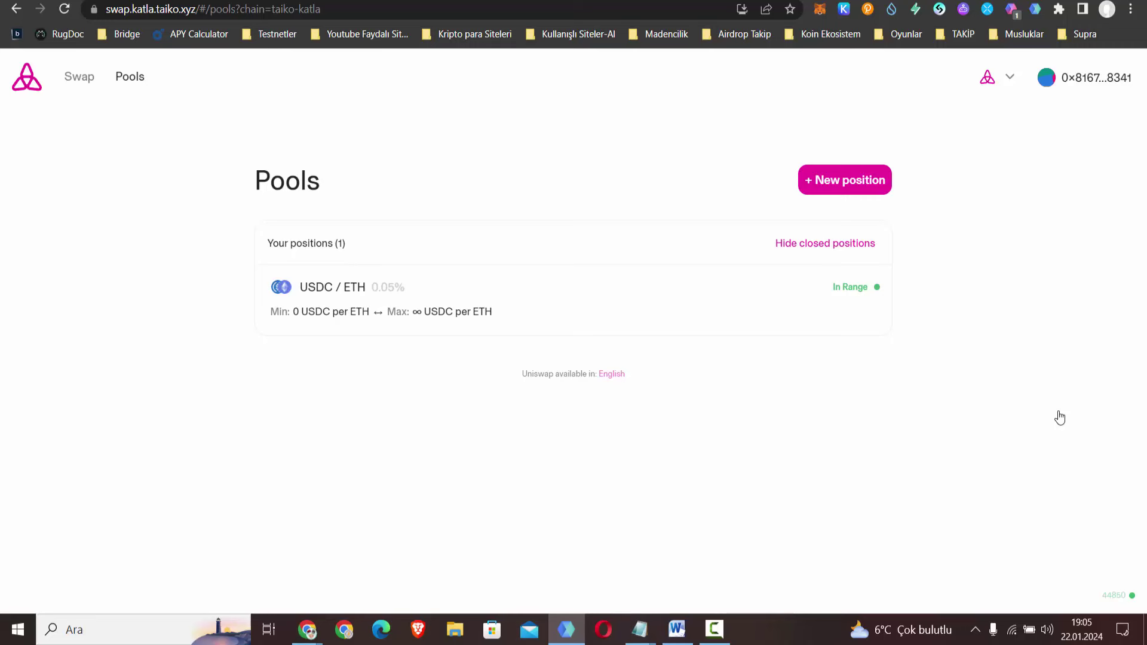
{"action": "left_click", "coordinate": [996, 82]}
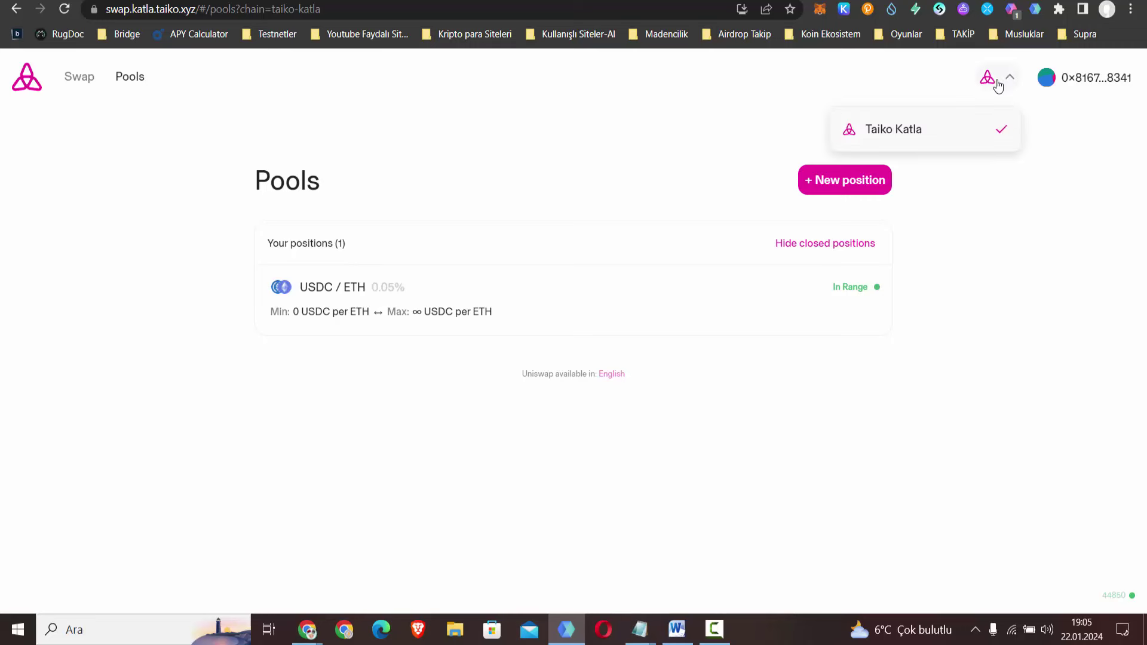
{"action": "left_click", "coordinate": [972, 129]}
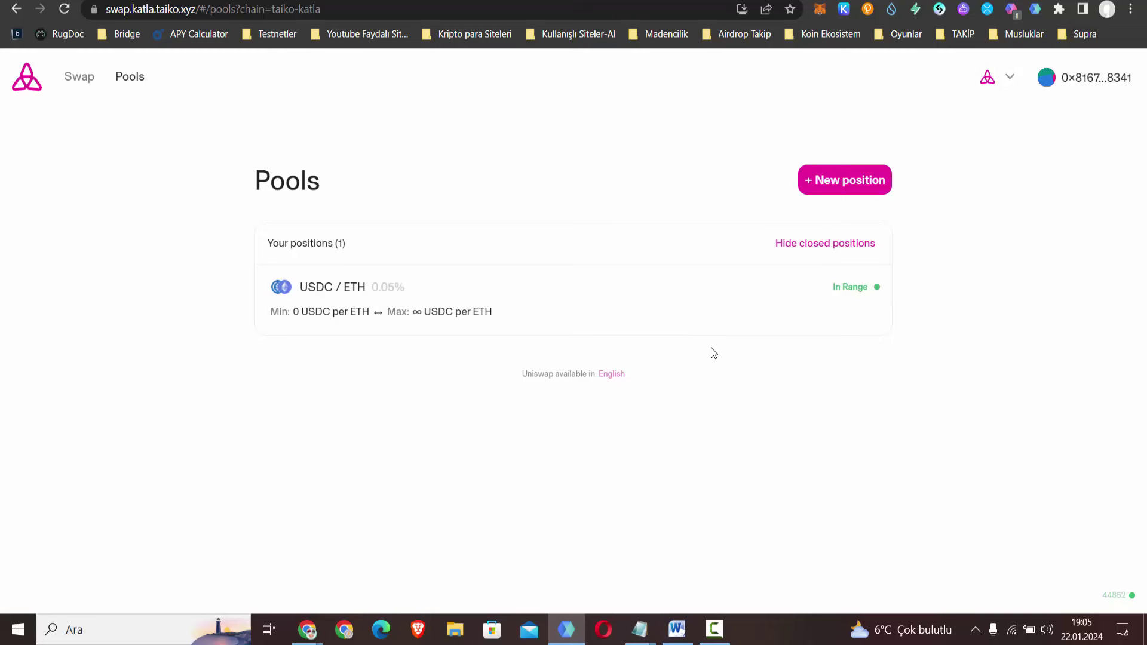
- Set up a swap of 0.1 ETH to USDC, checking the minimum amount in the Word task list
{"action": "left_click", "coordinate": [86, 81]}
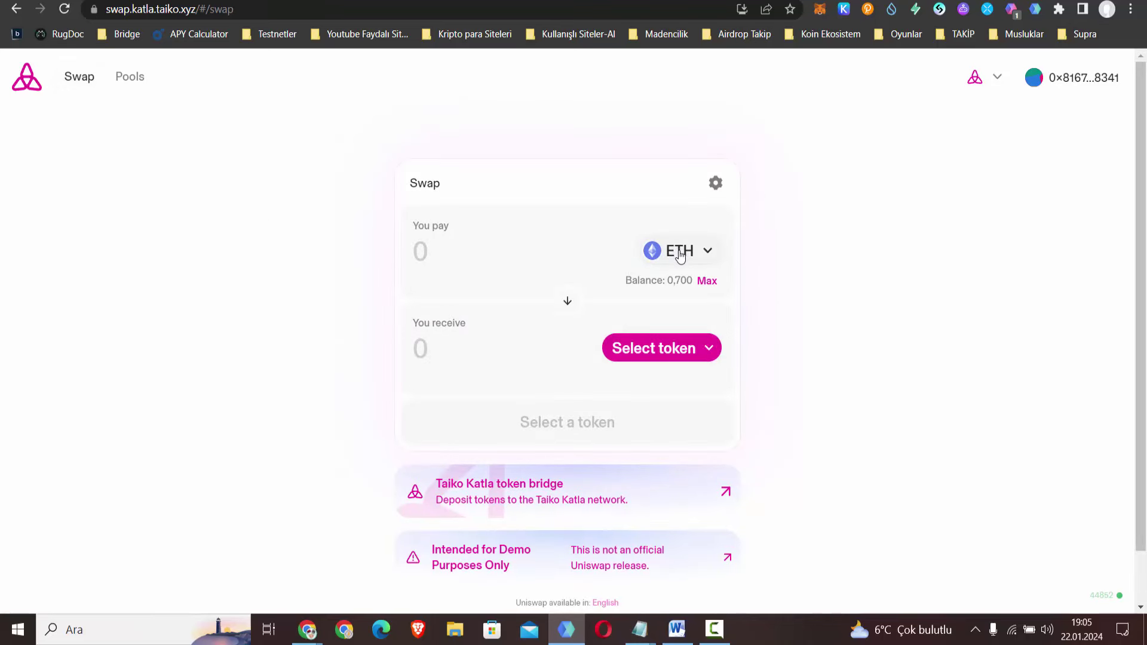
{"action": "left_click", "coordinate": [674, 345]}
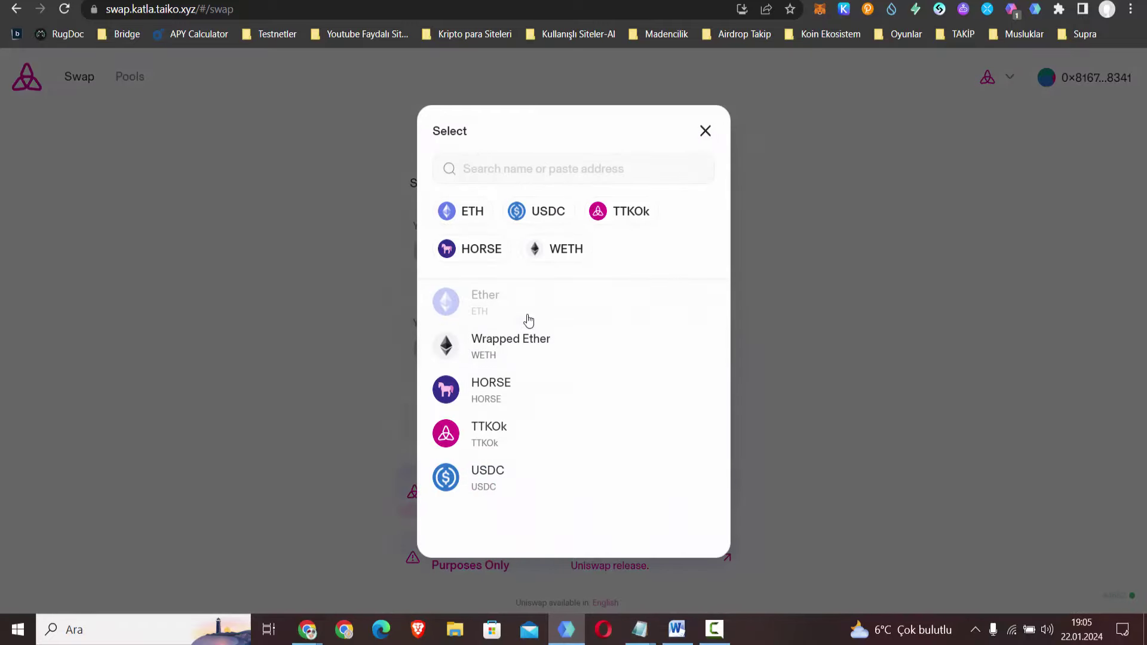
{"action": "left_click", "coordinate": [553, 216]}
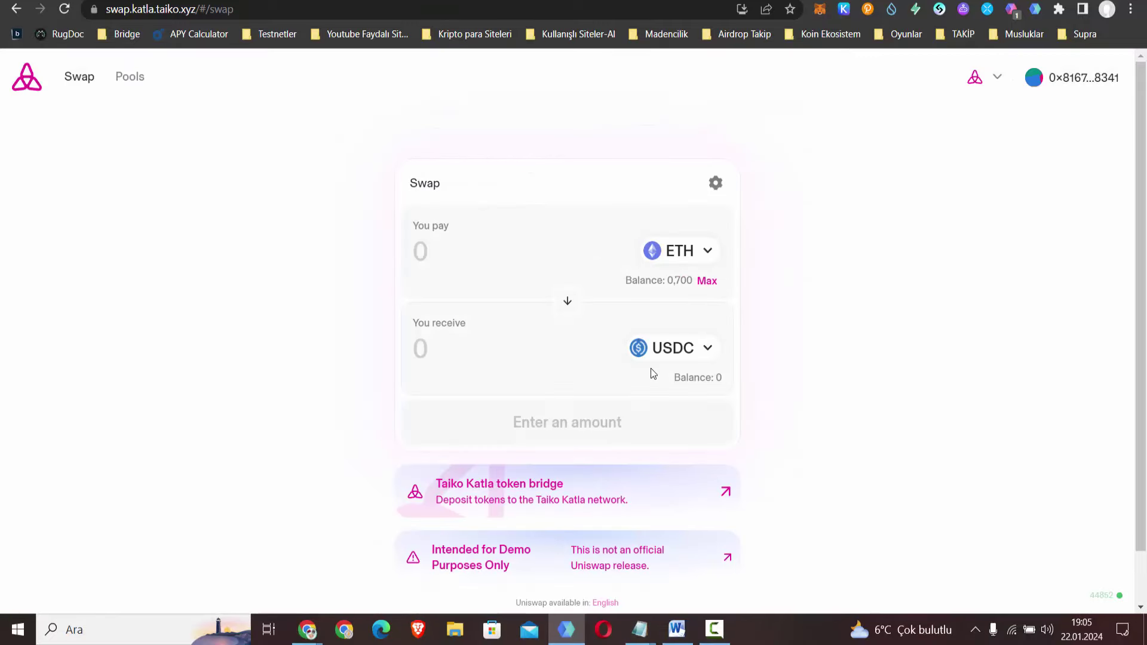
{"action": "left_click", "coordinate": [677, 629]}
{"action": "left_click_drag", "start_coordinate": [550, 331], "coordinate": [591, 331]}
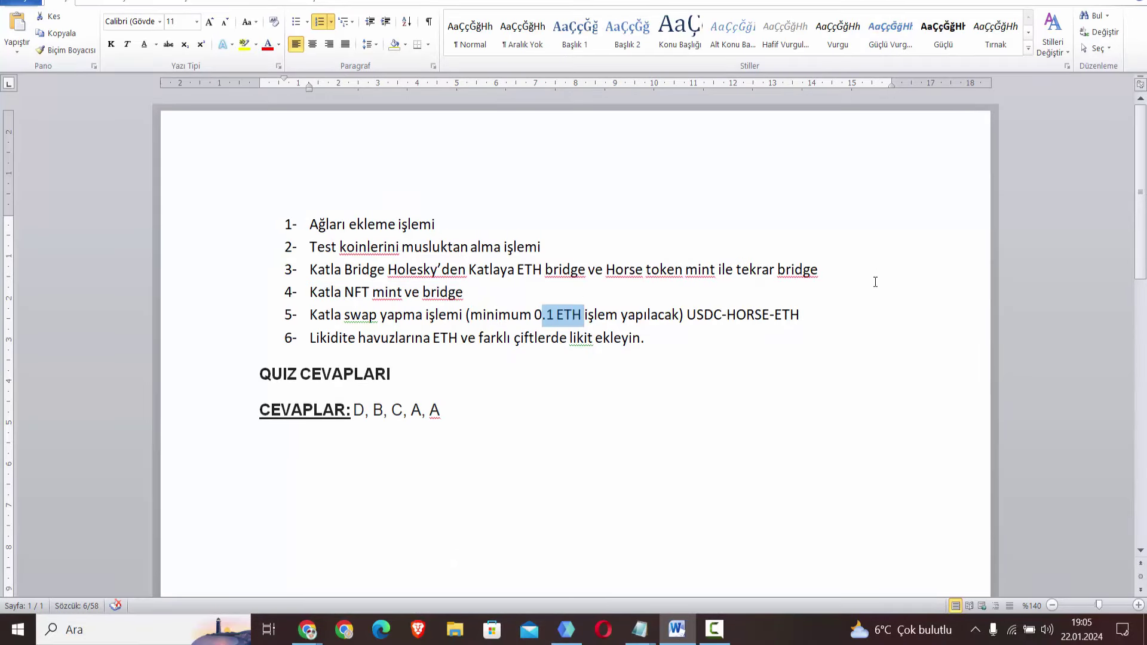
{"action": "key", "text": "alt+Tab"}
{"action": "left_click", "coordinate": [452, 263]}
{"action": "type", "text": "0.1"}
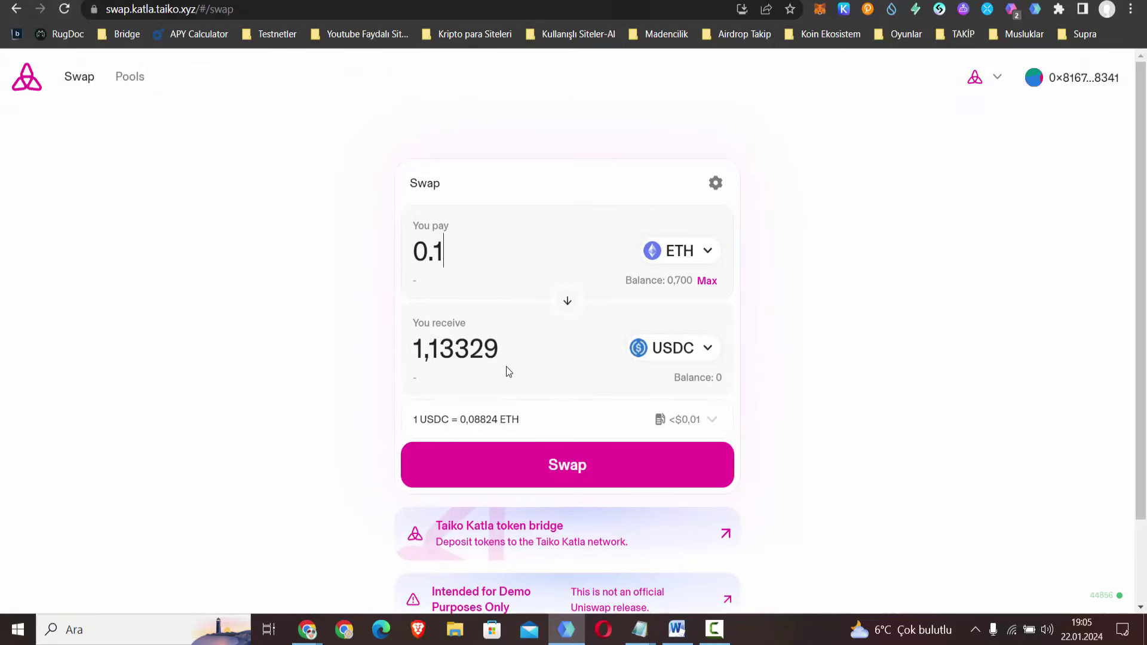
- Change the token to receive to TTKOk and accept the token warning
{"action": "left_click", "coordinate": [658, 359]}
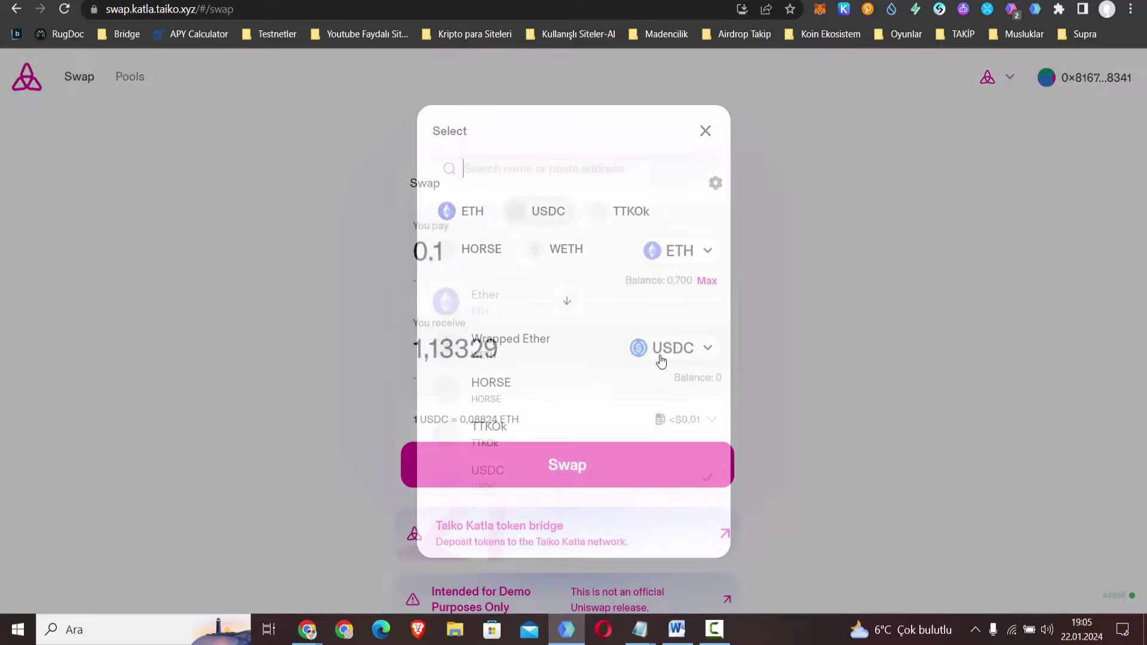
{"action": "left_click", "coordinate": [496, 441]}
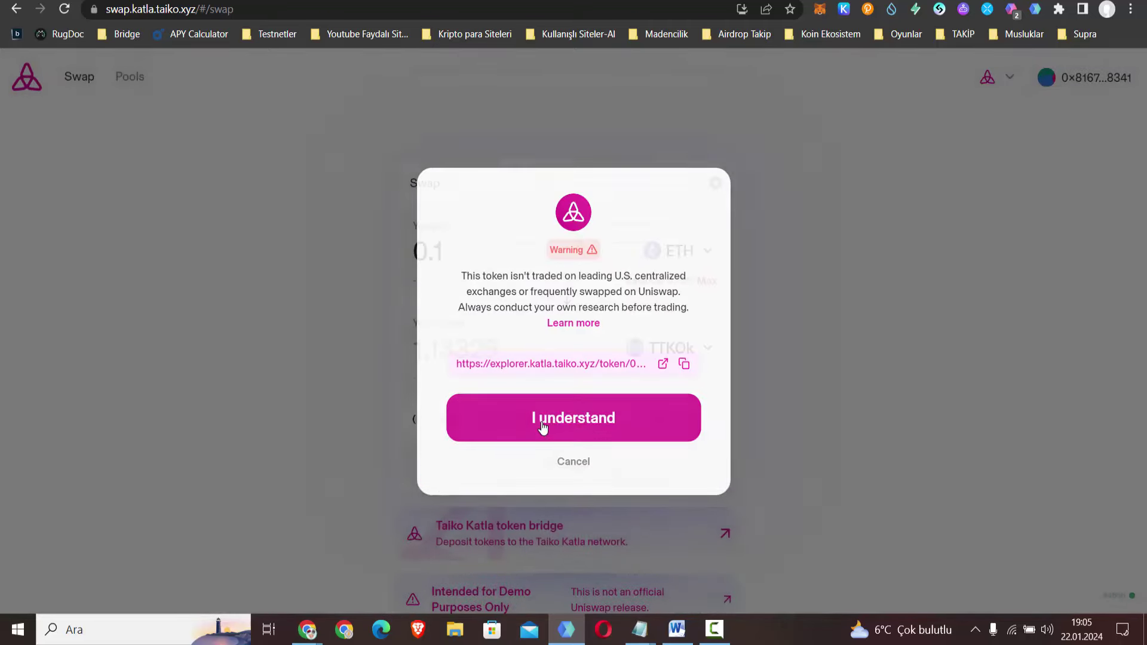
{"action": "left_click", "coordinate": [543, 425]}
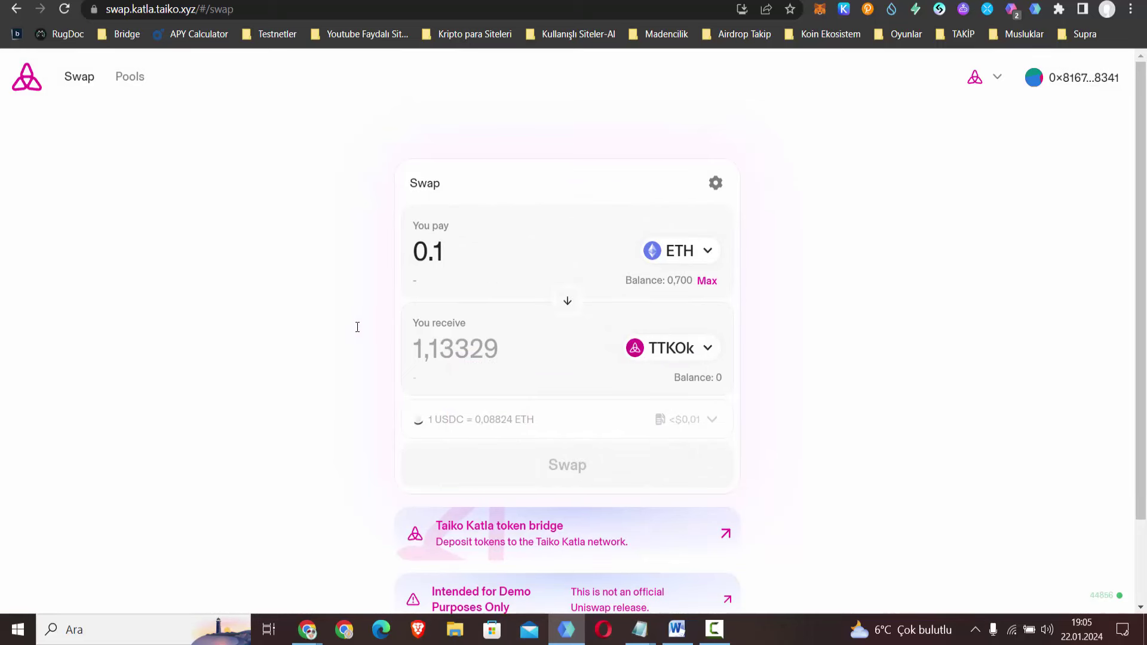
- Submit the 0.1 ETH to TTKOk swap, confirm it in MetaMask and close the swap summary
{"action": "left_click", "coordinate": [567, 465]}
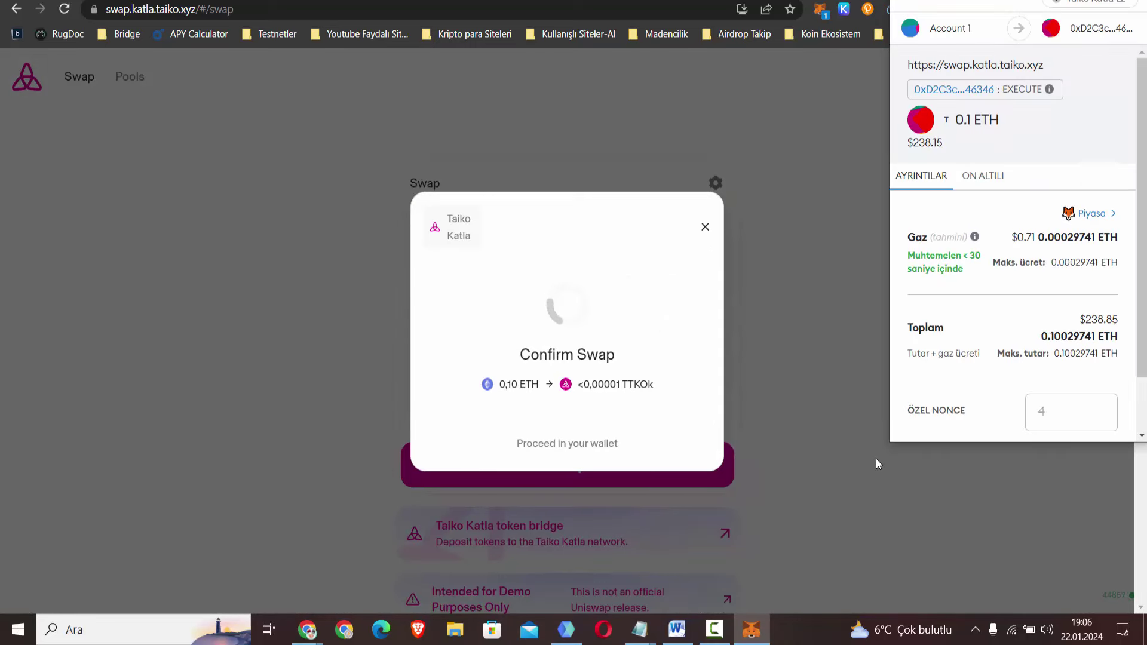
{"action": "scroll", "coordinate": [1074, 389], "scroll_direction": "down", "scroll_amount": 2}
{"action": "left_click", "coordinate": [1067, 412]}
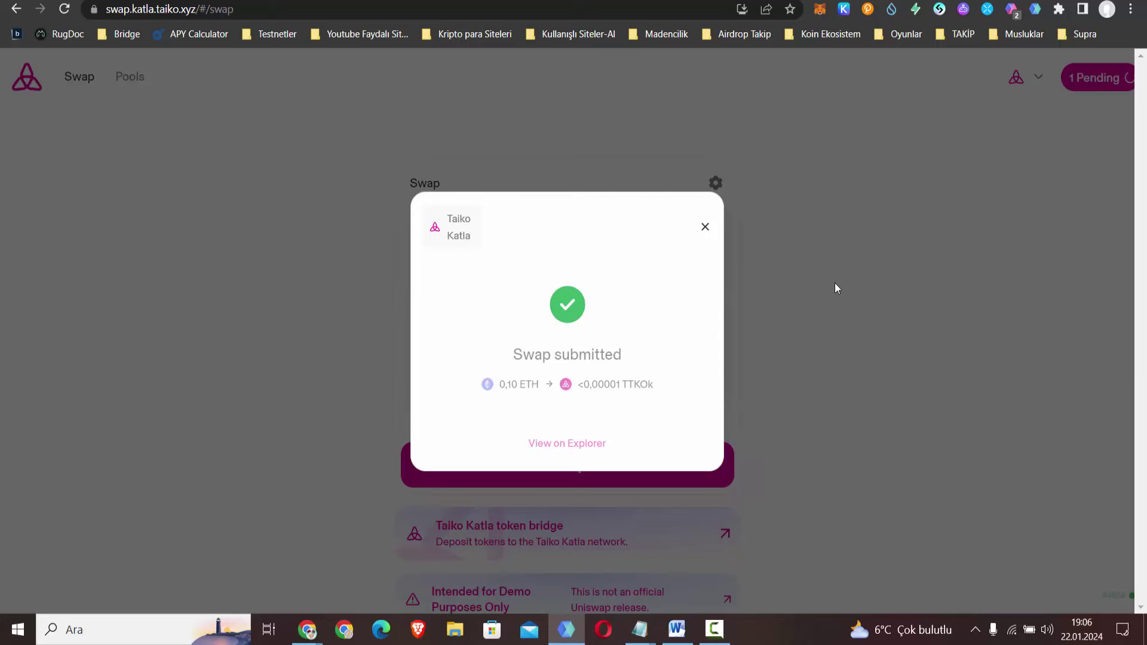
{"action": "left_click", "coordinate": [712, 227]}
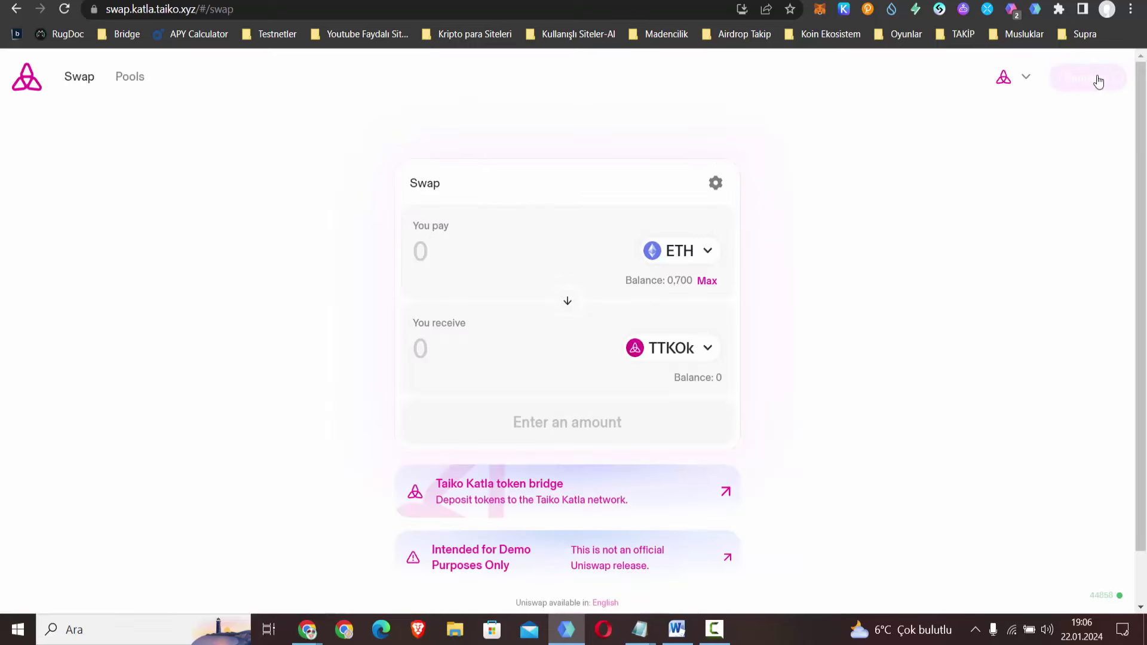
- Start a new liquidity position in Pools with the ETH/USDC pair
{"action": "left_click", "coordinate": [131, 78]}
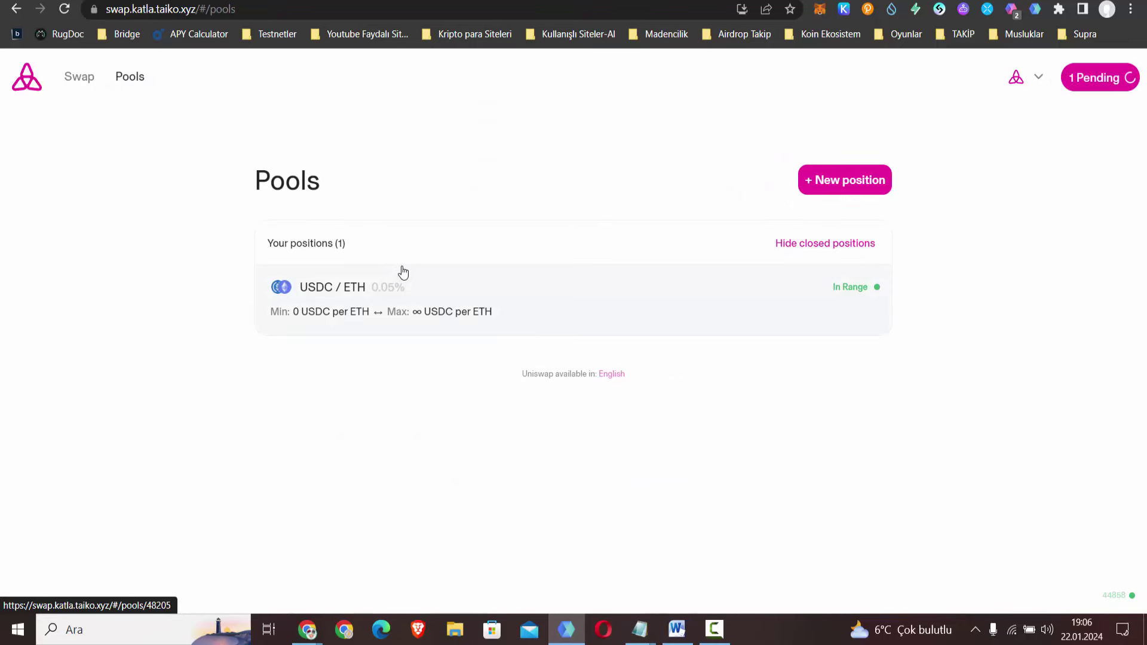
{"action": "left_click", "coordinate": [832, 187]}
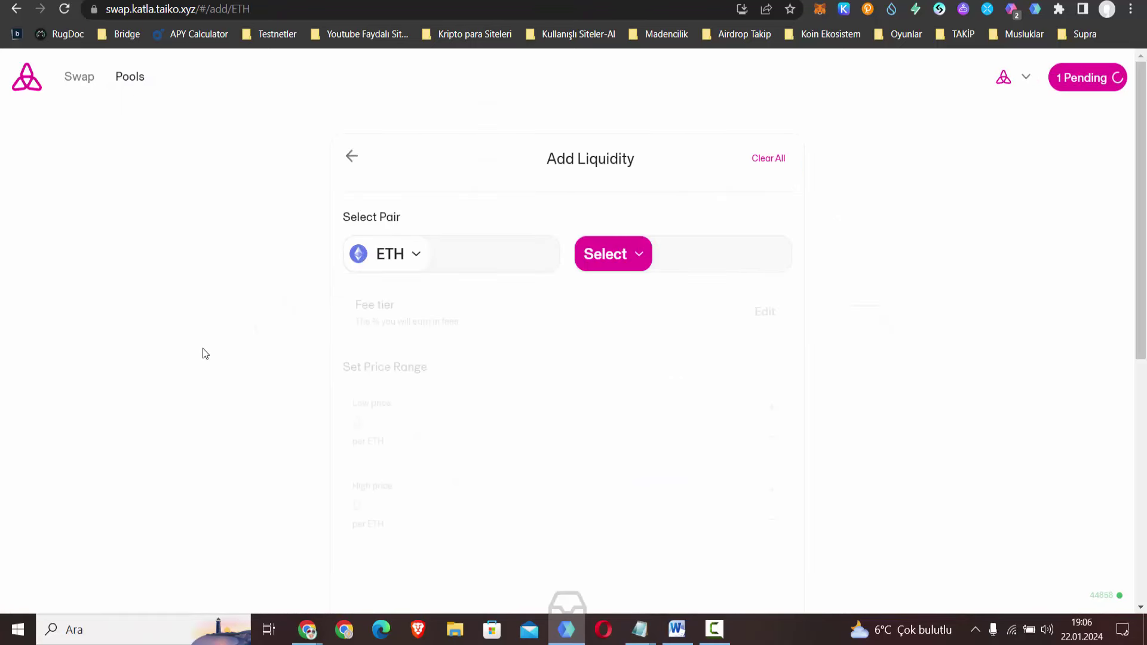
{"action": "left_click", "coordinate": [607, 254]}
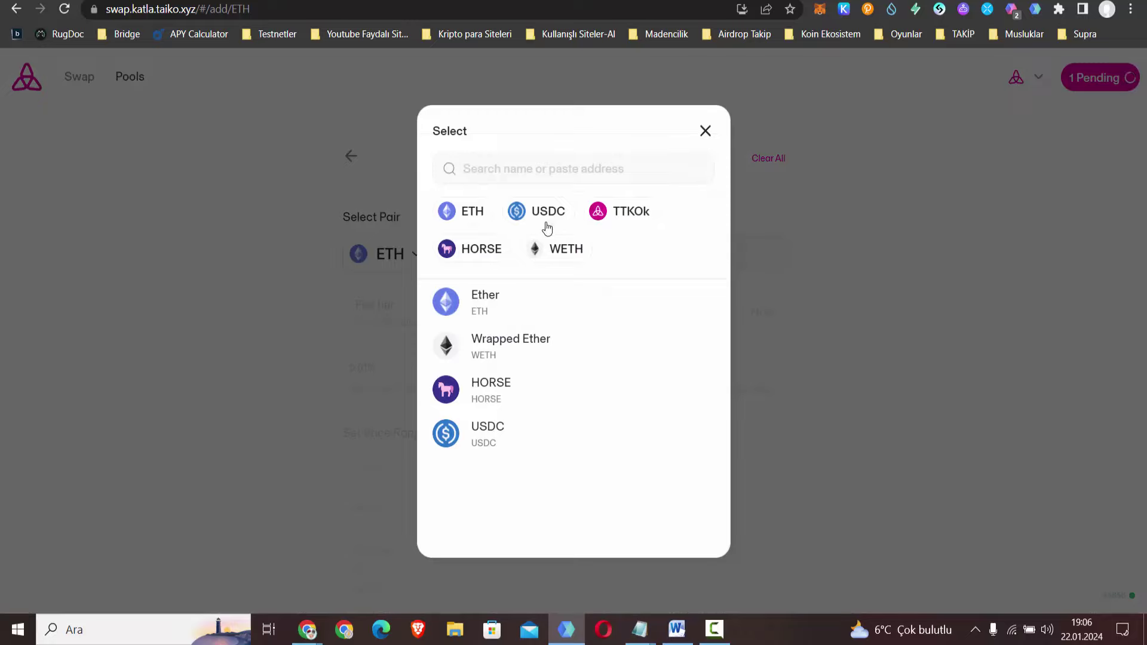
{"action": "left_click", "coordinate": [544, 215]}
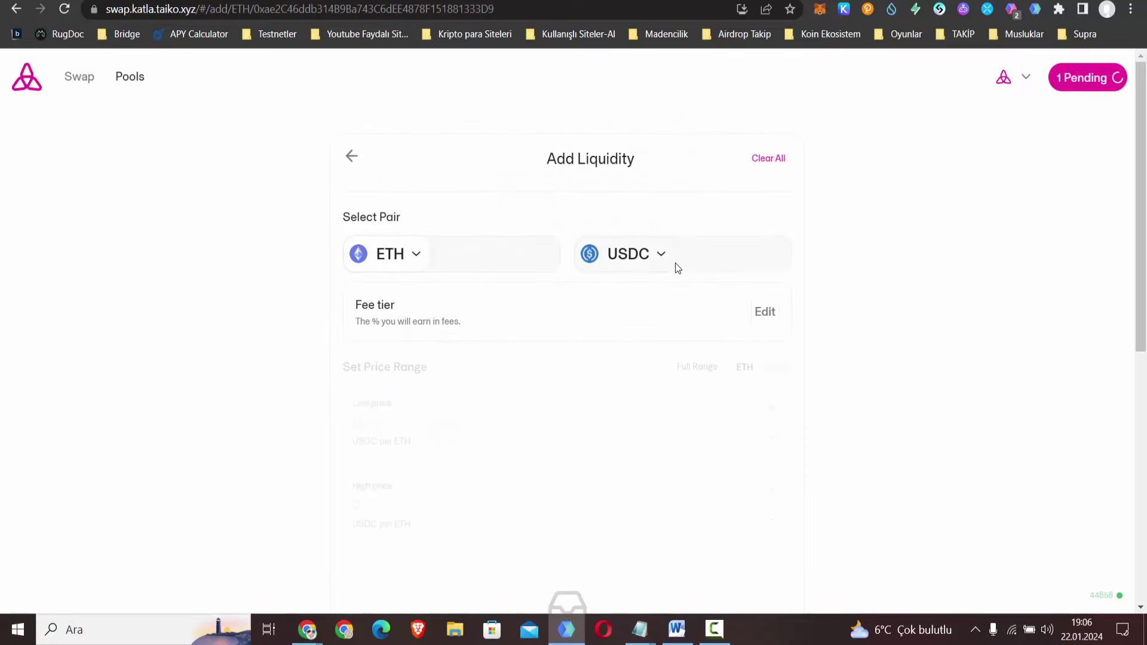
- Set the fee tier of the ETH/USDC position to 0.05%
{"action": "scroll", "coordinate": [775, 292], "scroll_direction": "down", "scroll_amount": 3}
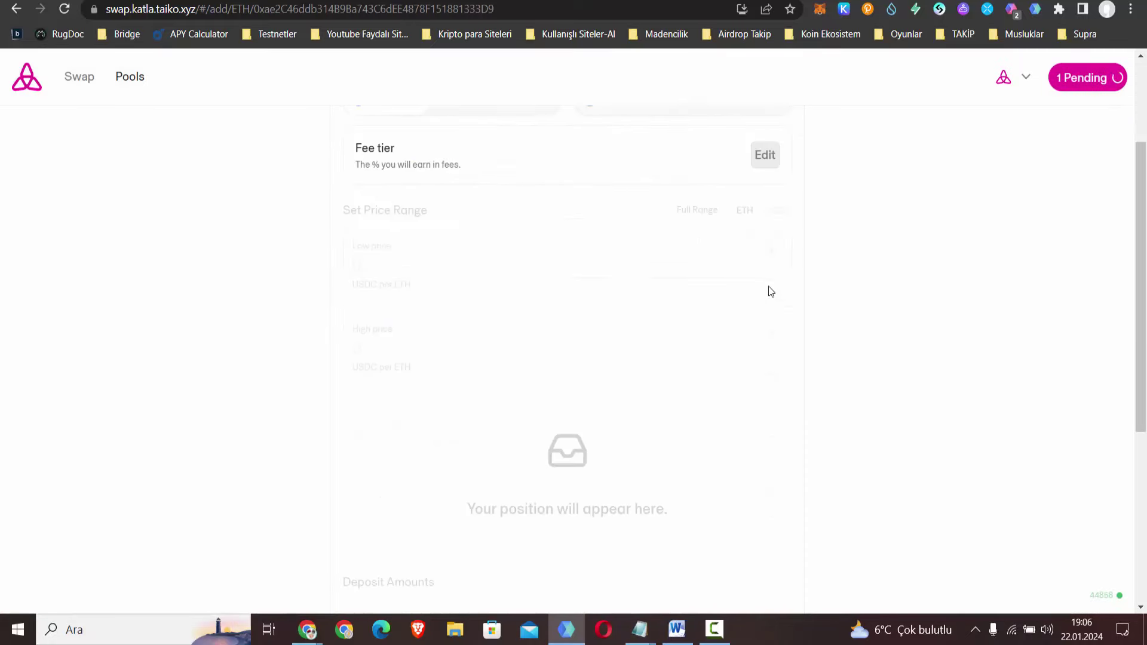
{"action": "left_click", "coordinate": [764, 155]}
{"action": "left_click", "coordinate": [475, 231]}
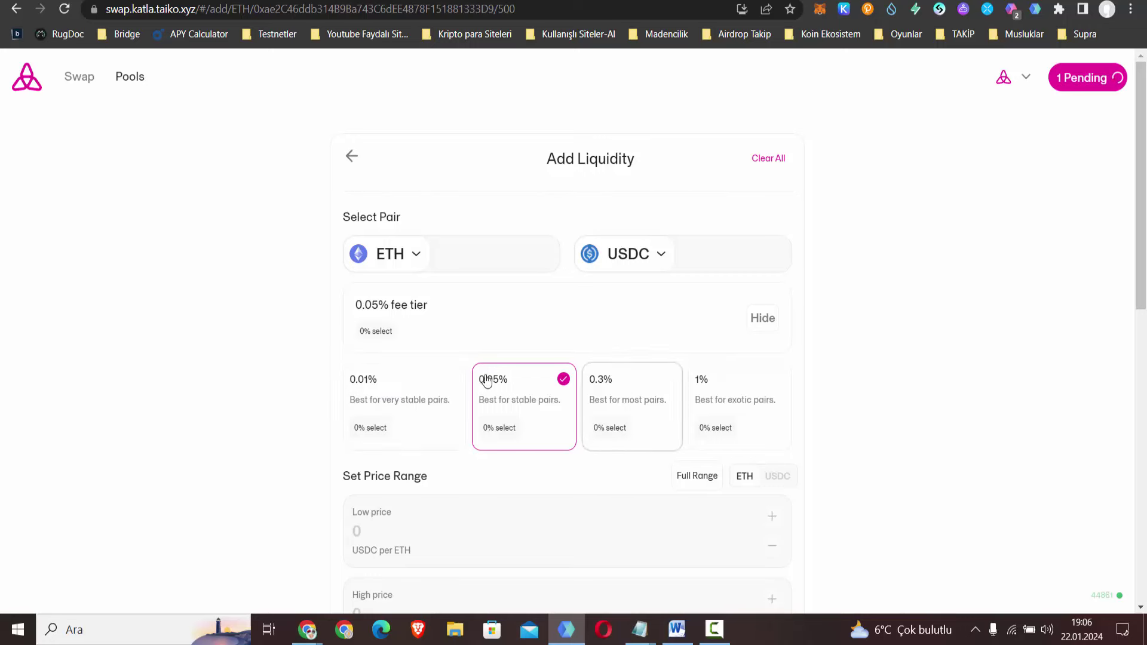
- Try a deposit of 0.15 USDC for the ETH/USDC position and replace it with the maximum USDC balance
{"action": "scroll", "coordinate": [179, 423], "scroll_direction": "down", "scroll_amount": 5}
{"action": "scroll", "coordinate": [178, 418], "scroll_direction": "down", "scroll_amount": 4}
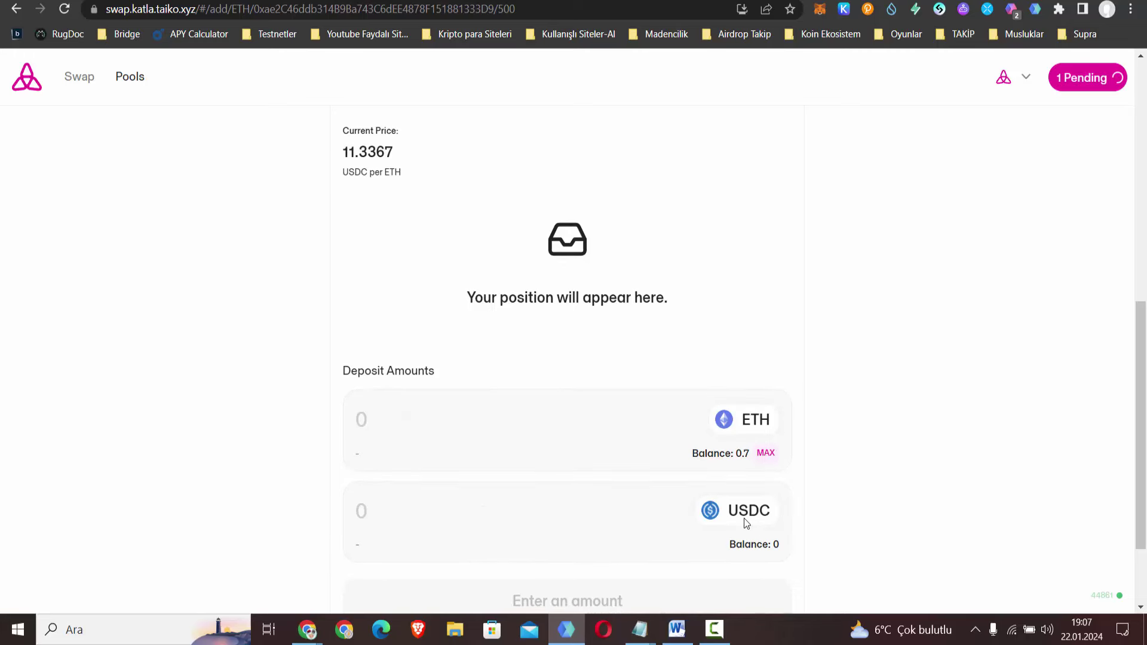
{"action": "left_click", "coordinate": [435, 518]}
{"action": "type", "text": "0.1"}
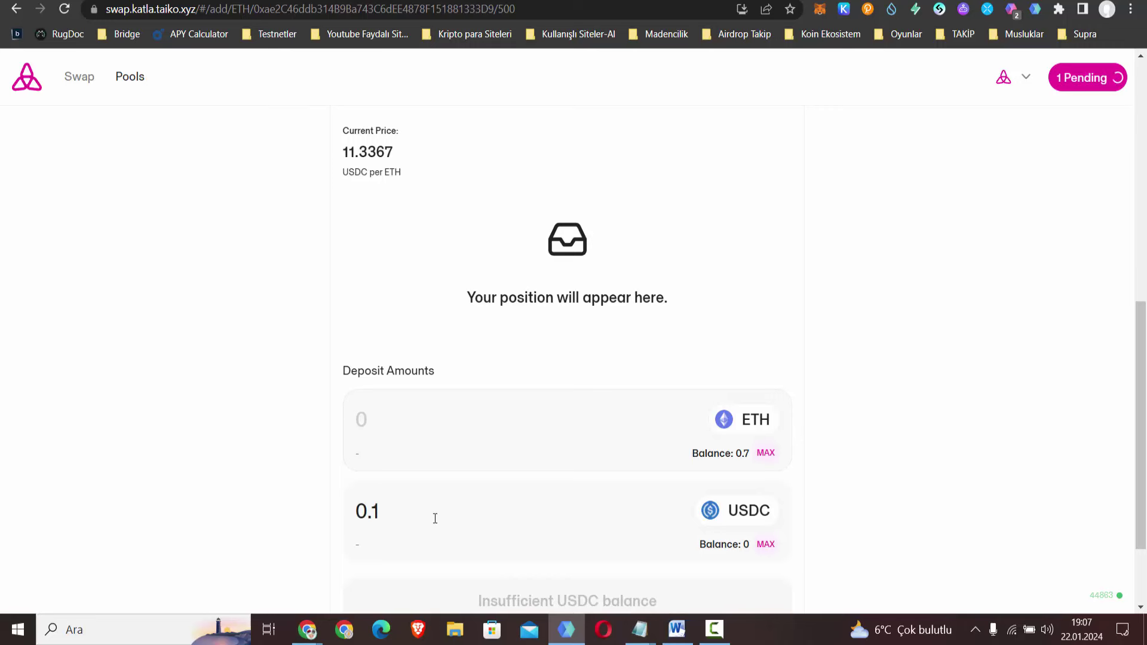
{"action": "type", "text": "5"}
{"action": "left_click", "coordinate": [389, 418]}
{"action": "left_click", "coordinate": [767, 546]}
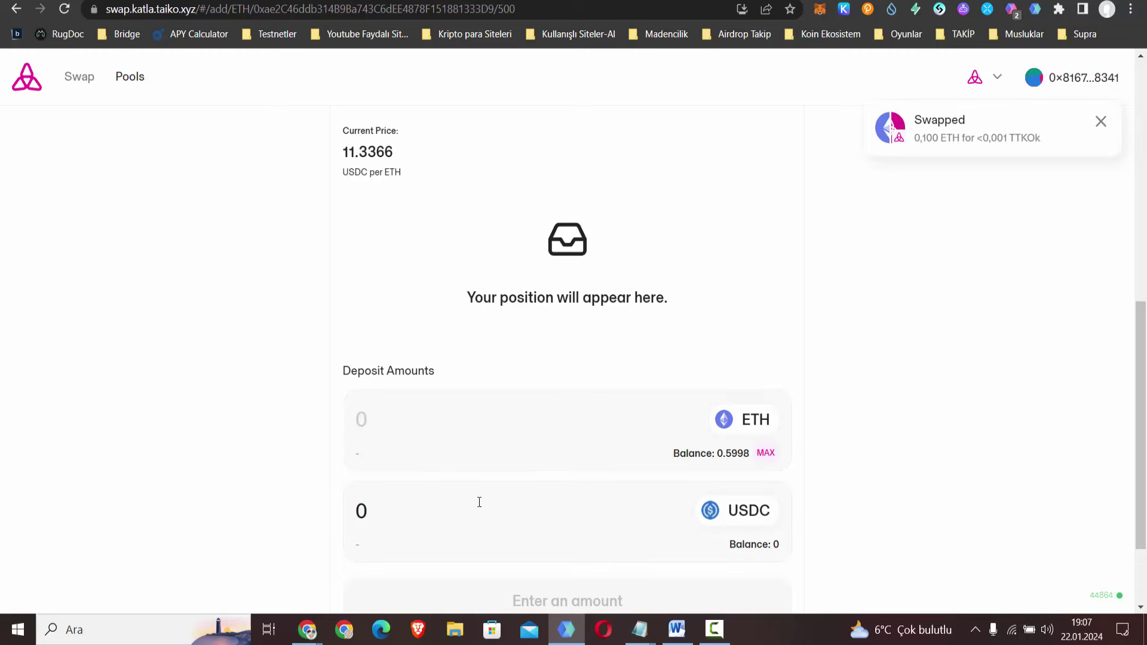
- Try to set the USDC deposit back to 0.15 and leave the unfinished position for the Pools overview
{"action": "left_click", "coordinate": [439, 502]}
{"action": "type", "text": "0.15"}
{"action": "key", "text": "BackSpace"}
{"action": "key", "text": "BackSpace"}
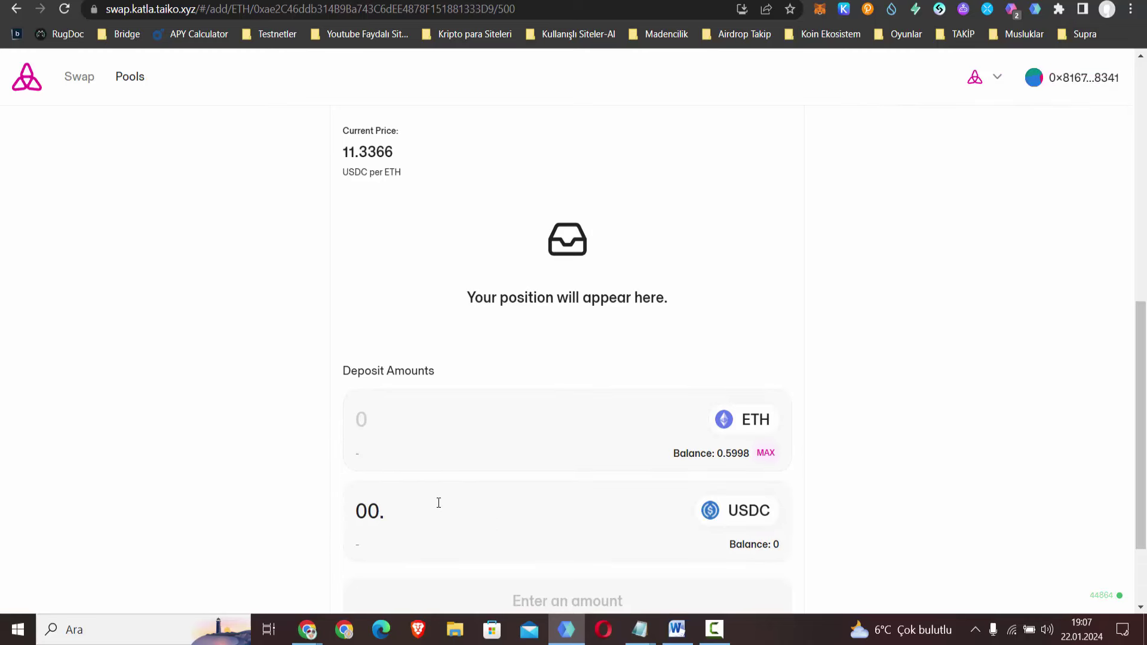
{"action": "type", "text": "15"}
{"action": "left_click", "coordinate": [434, 419]}
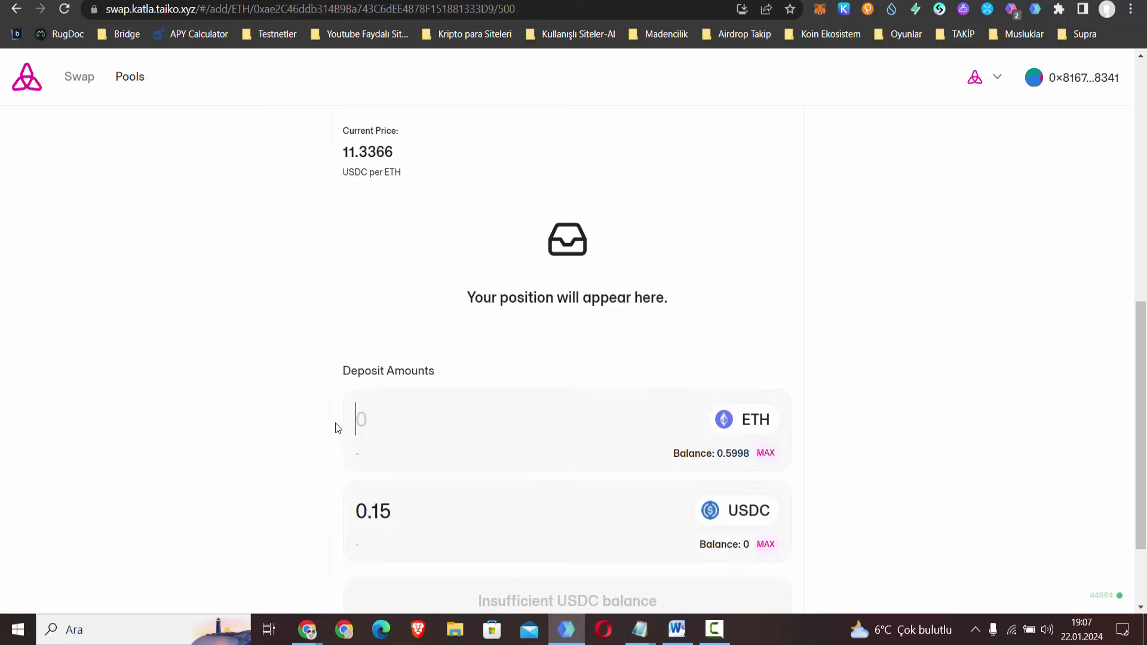
{"action": "scroll", "coordinate": [556, 490], "scroll_direction": "down", "scroll_amount": 2}
{"action": "scroll", "coordinate": [561, 491], "scroll_direction": "up", "scroll_amount": 7}
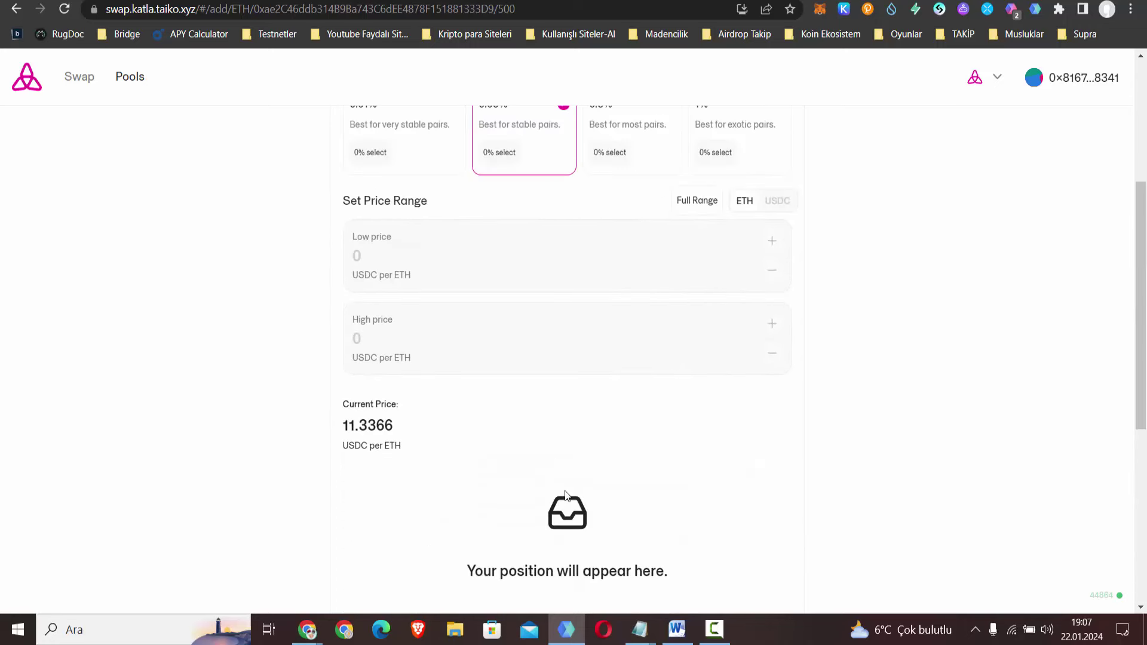
{"action": "scroll", "coordinate": [565, 489], "scroll_direction": "up", "scroll_amount": 5}
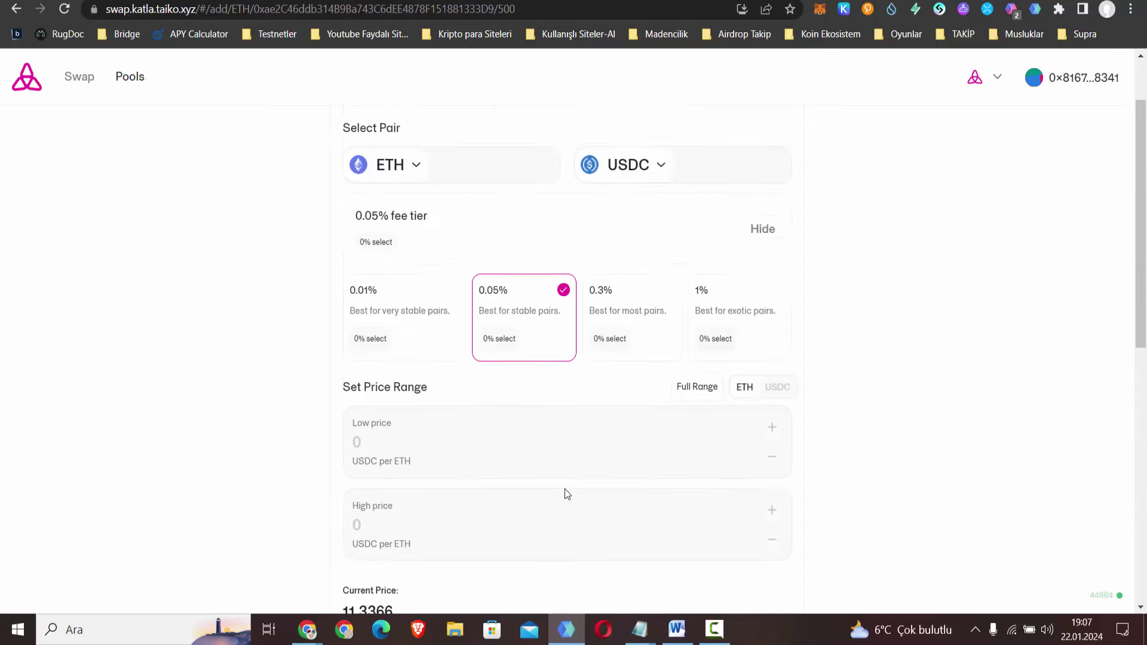
{"action": "left_click", "coordinate": [687, 484]}
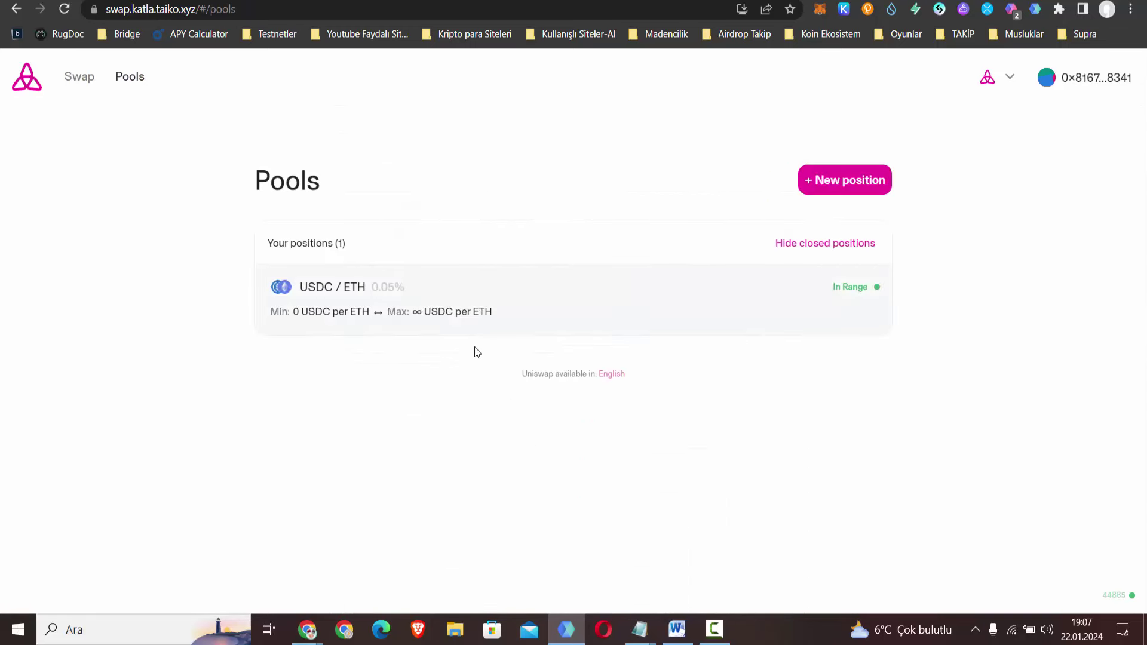
- Set up a swap from HORSE to ETH with 25 HORSE as the amount to pay
{"action": "left_click", "coordinate": [79, 76]}
{"action": "left_click", "coordinate": [661, 346]}
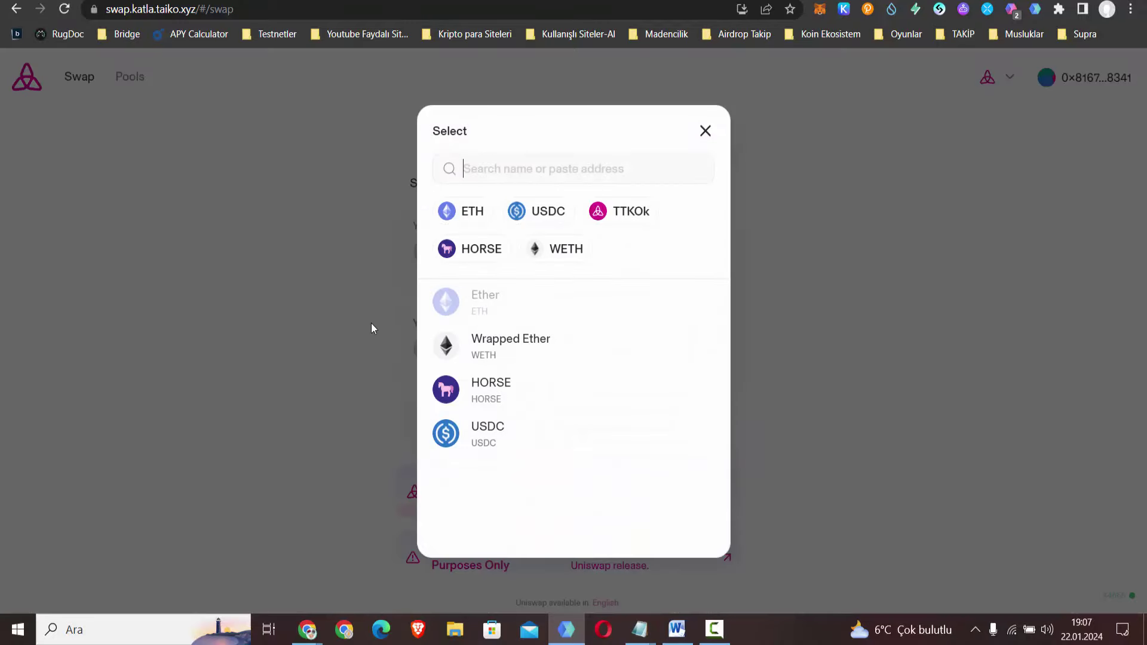
{"action": "left_click", "coordinate": [497, 390]}
{"action": "left_click", "coordinate": [559, 428]}
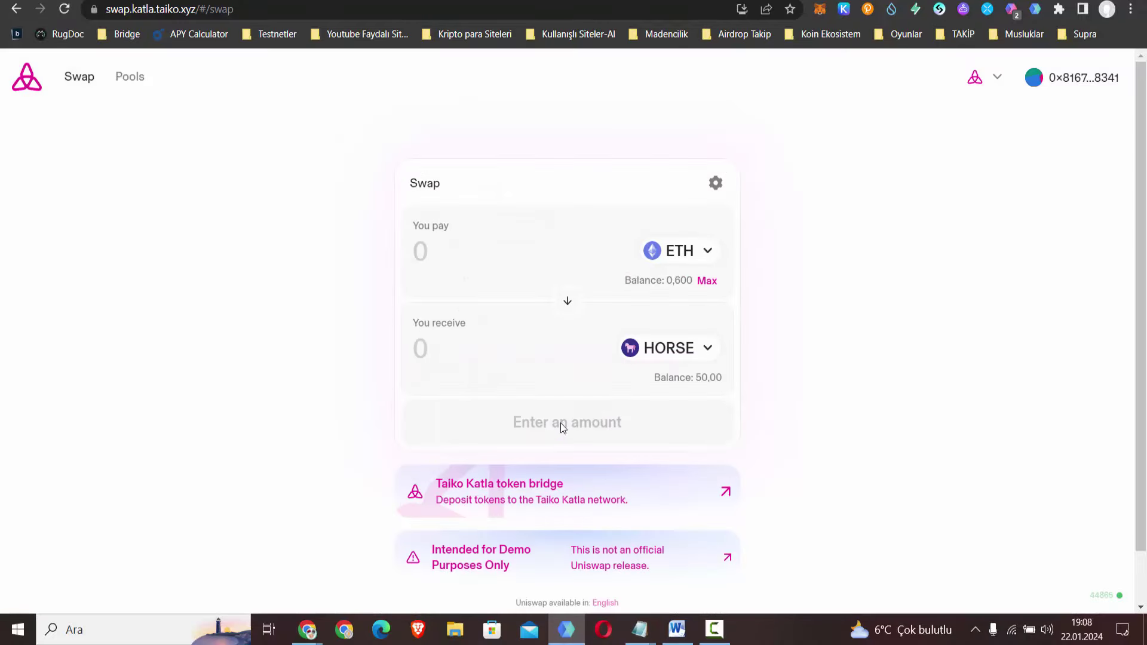
{"action": "left_click", "coordinate": [567, 300]}
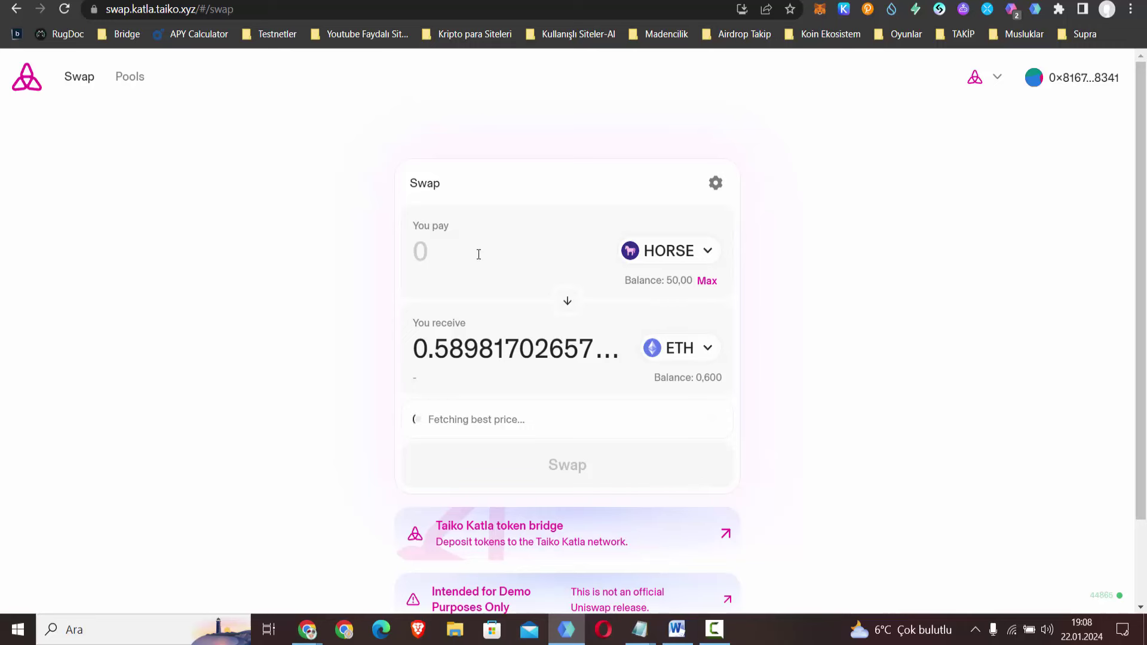
{"action": "left_click", "coordinate": [479, 254]}
{"action": "type", "text": "25"}
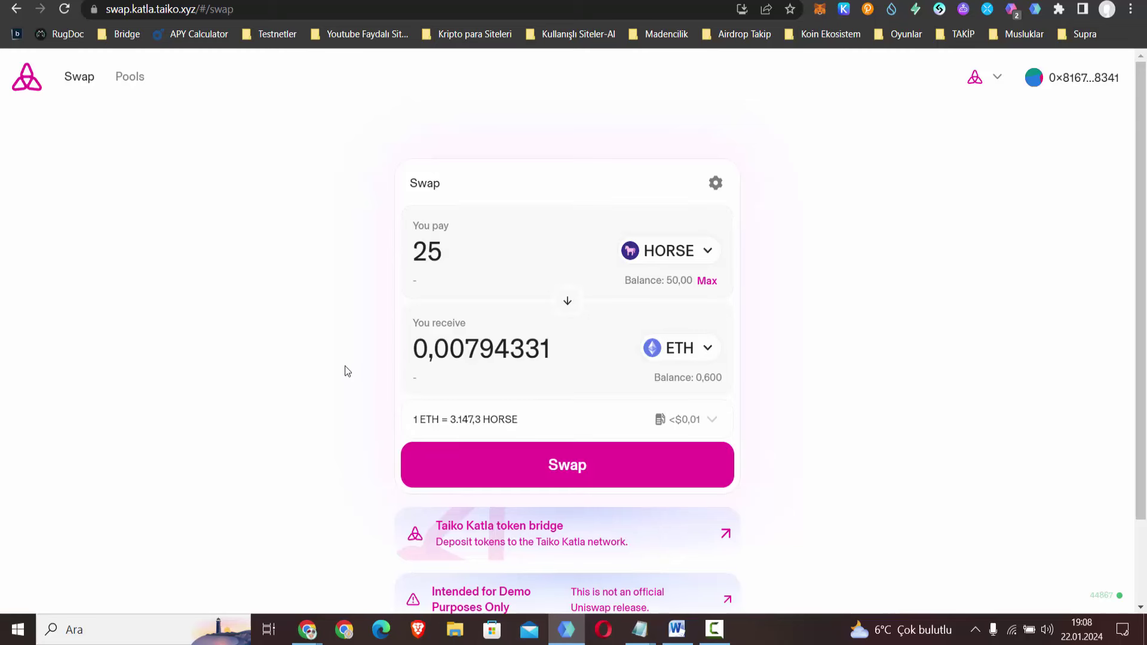
- Submit the 25 HORSE swap and approve the 50 HORSE.t spending cap in MetaMask
{"action": "left_click", "coordinate": [548, 483]}
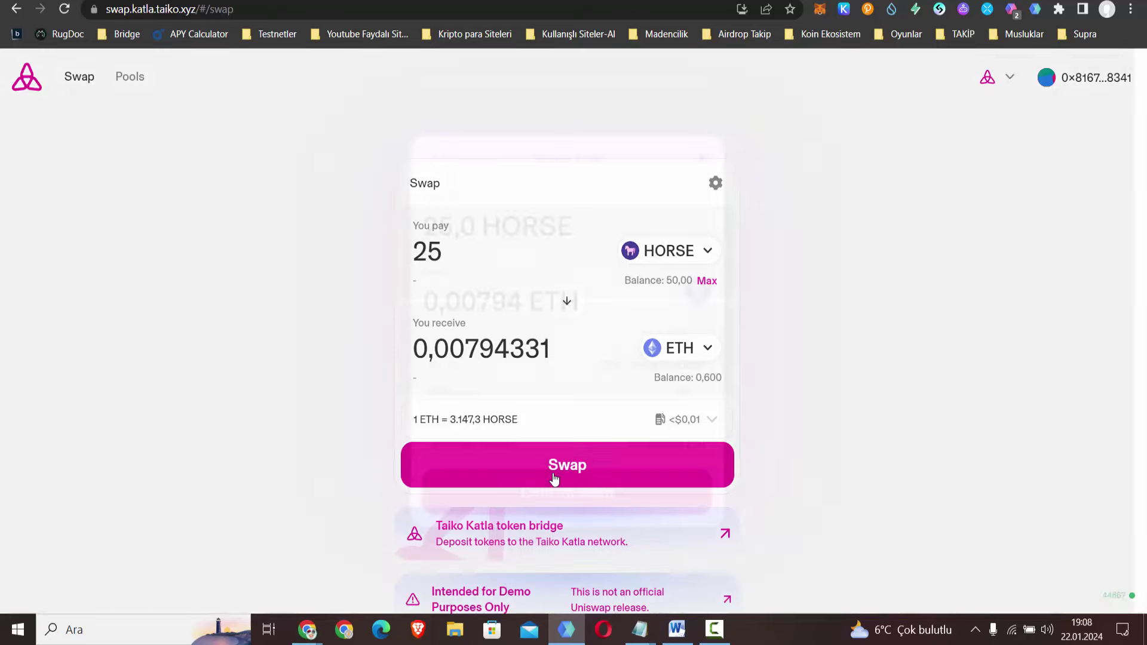
{"action": "left_click", "coordinate": [575, 490]}
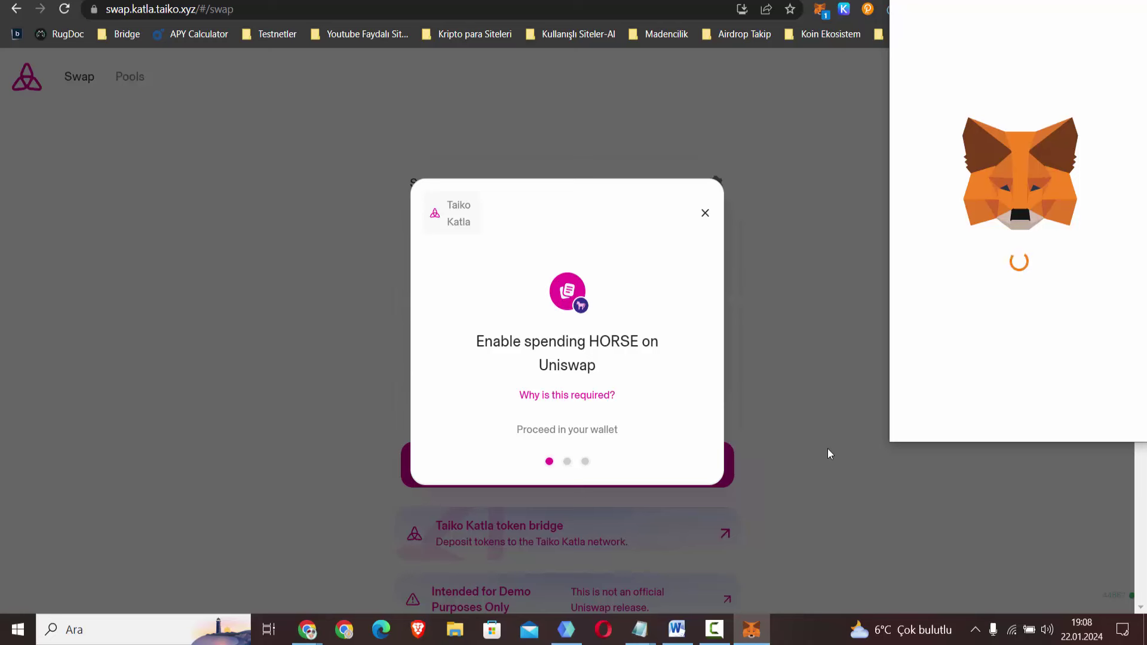
{"action": "scroll", "coordinate": [1048, 380], "scroll_direction": "down", "scroll_amount": 3}
{"action": "left_click", "coordinate": [1093, 421]}
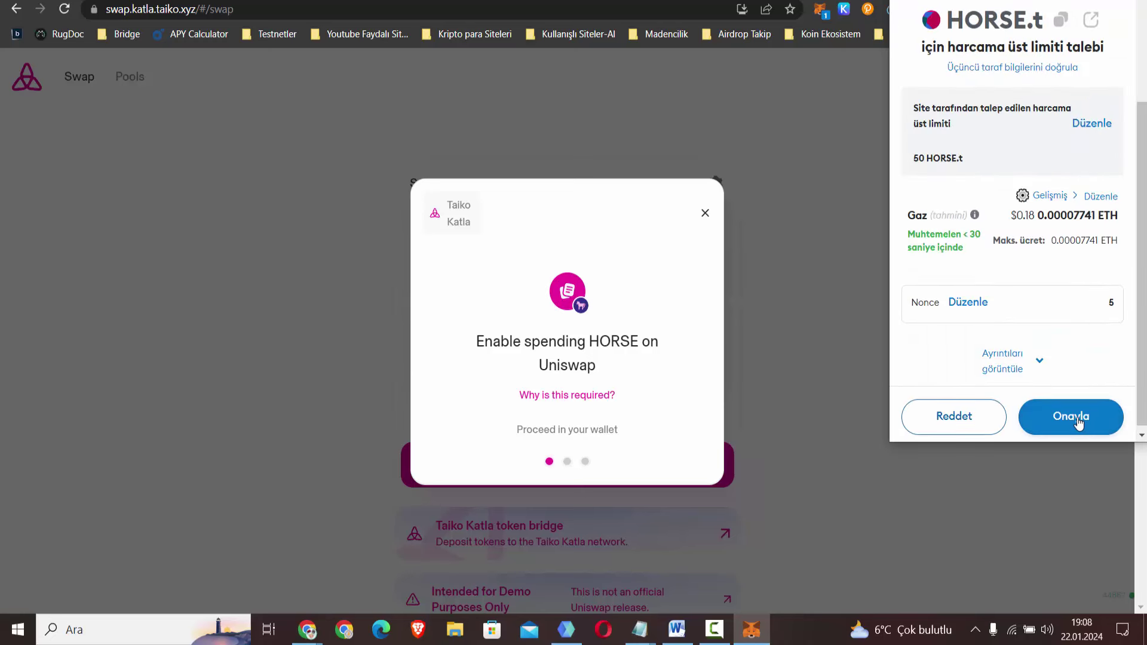
{"action": "left_click", "coordinate": [1089, 420]}
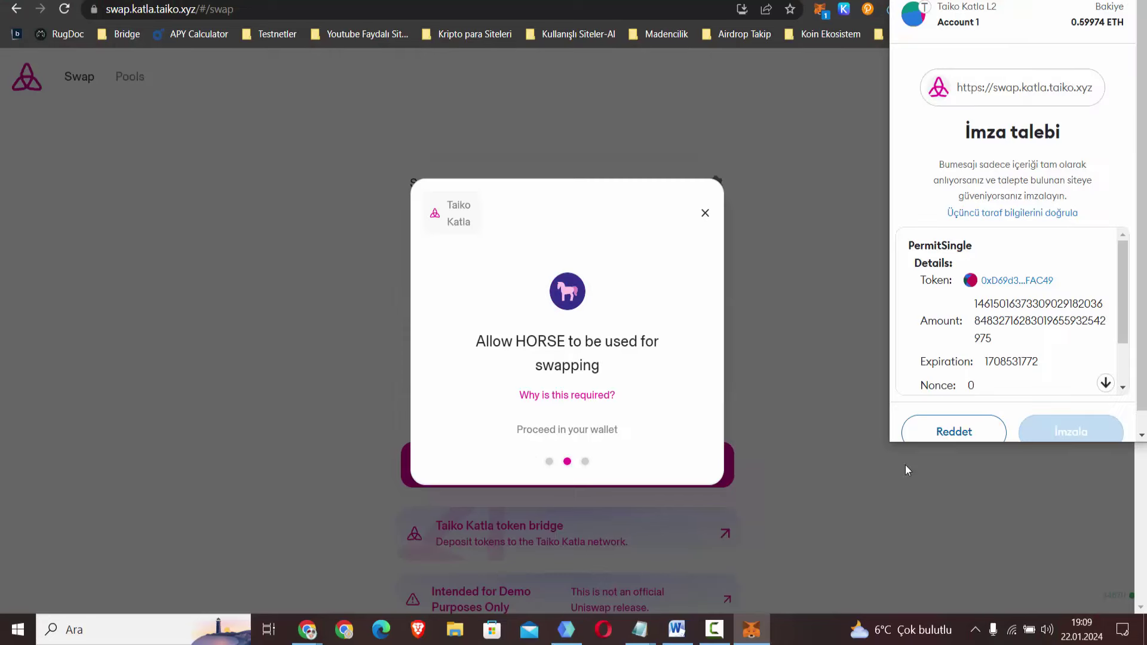
- Sign the HORSE permit request, confirm the swap transaction in MetaMask and close the swap summary
{"action": "scroll", "coordinate": [1058, 388], "scroll_direction": "down", "scroll_amount": 3}
{"action": "left_click", "coordinate": [1062, 413]}
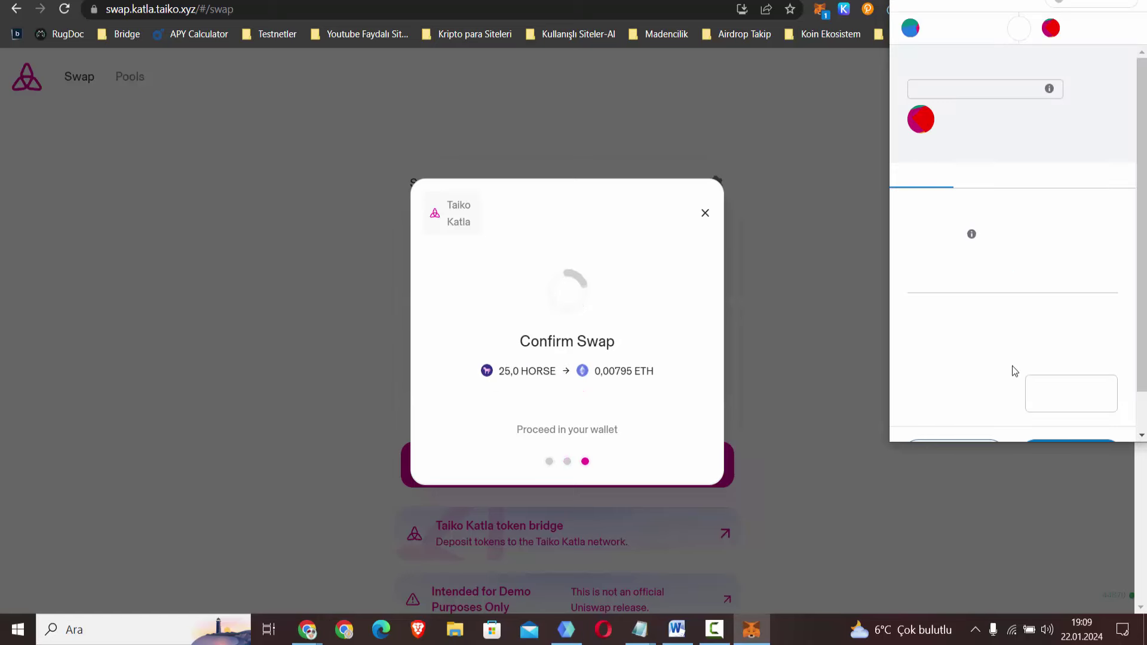
{"action": "scroll", "coordinate": [1026, 365], "scroll_direction": "down", "scroll_amount": 2}
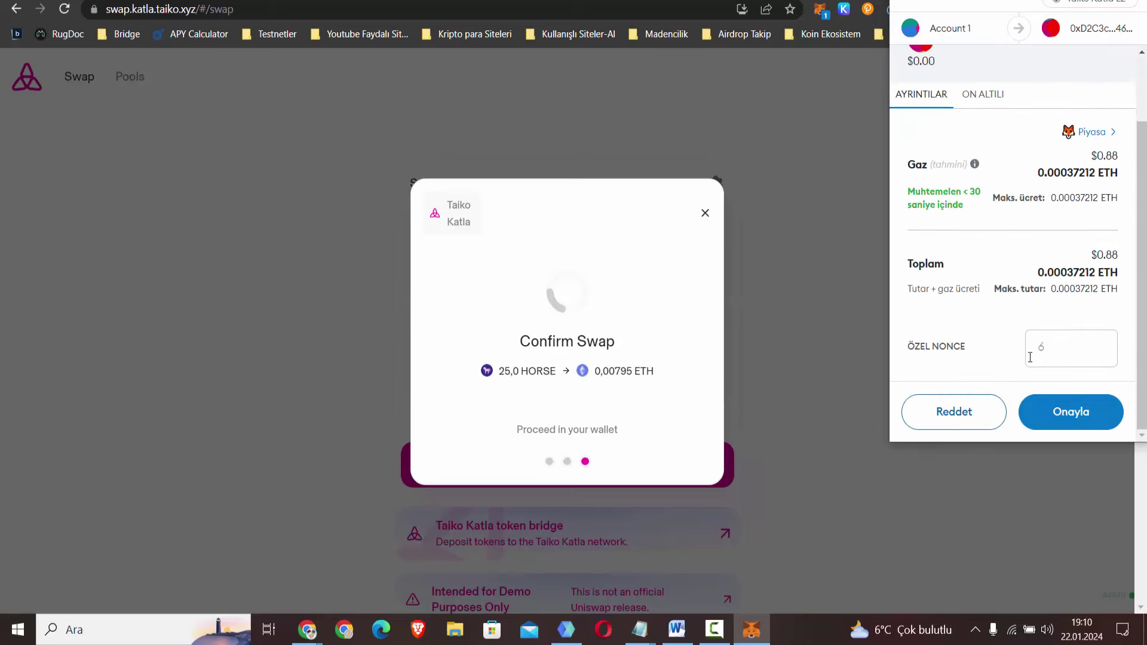
{"action": "left_click", "coordinate": [1051, 411]}
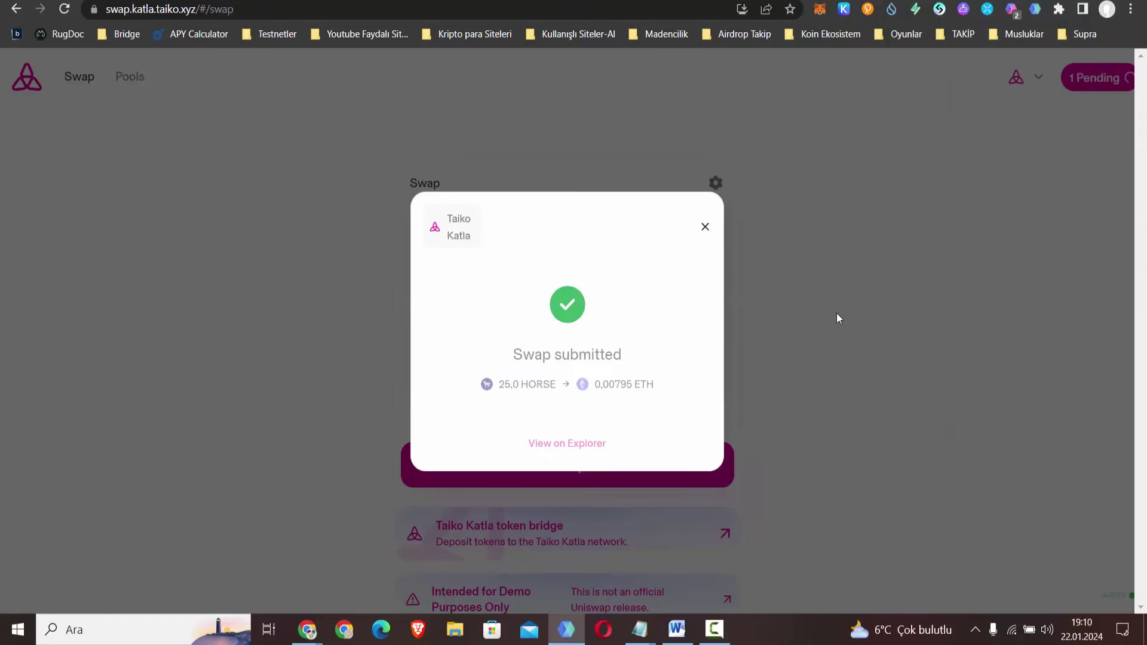
{"action": "left_click", "coordinate": [706, 228]}
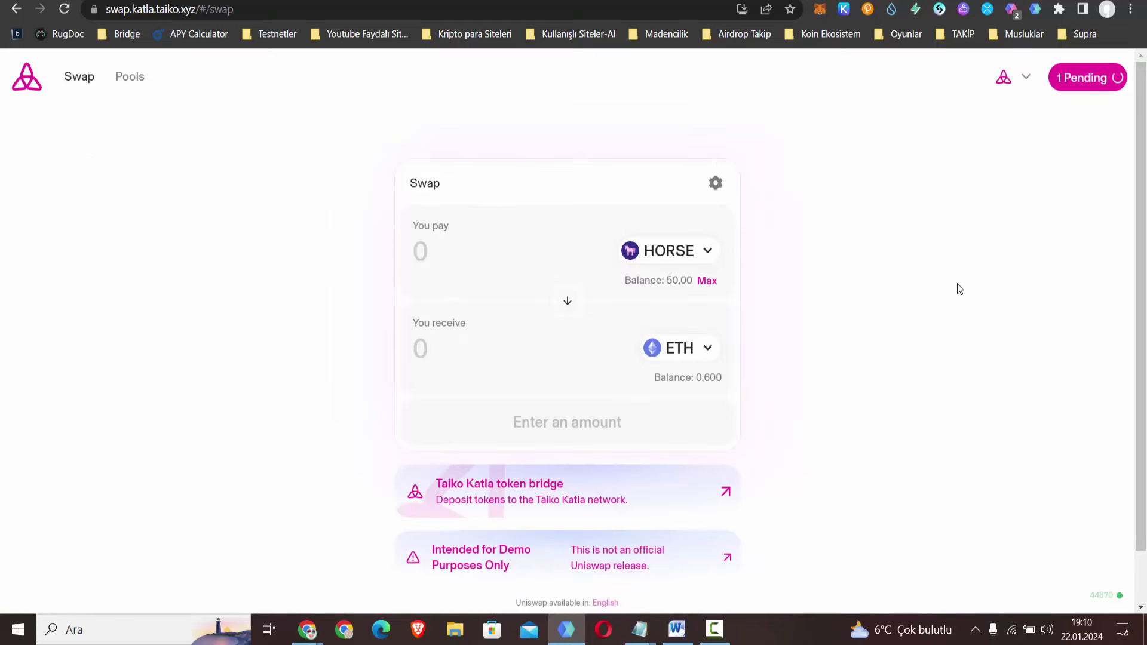
- Switch to the task list in Word and review item 6 about adding liquidity to the pools
{"action": "left_click", "coordinate": [676, 629]}
{"action": "left_click_drag", "start_coordinate": [311, 339], "coordinate": [657, 338]}
{"action": "left_click", "coordinate": [786, 339]}
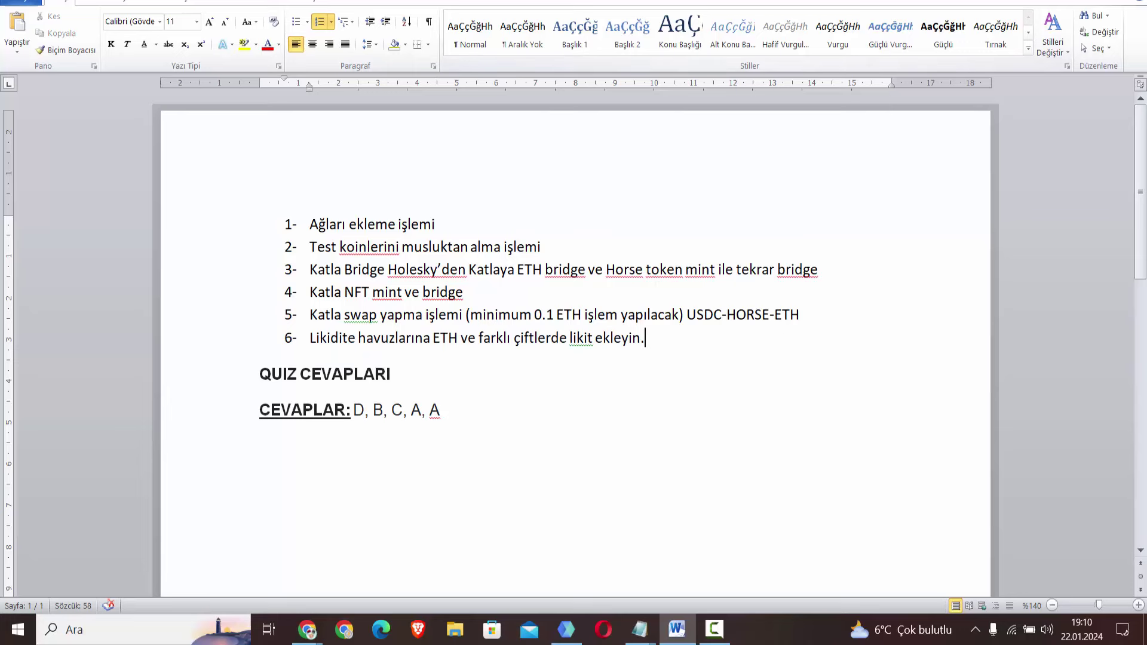
- Switch to Taiko's Galxe campaign in the browser and review the Twitter follower and Discord member tasks
{"action": "key", "text": "alt+Tab"}
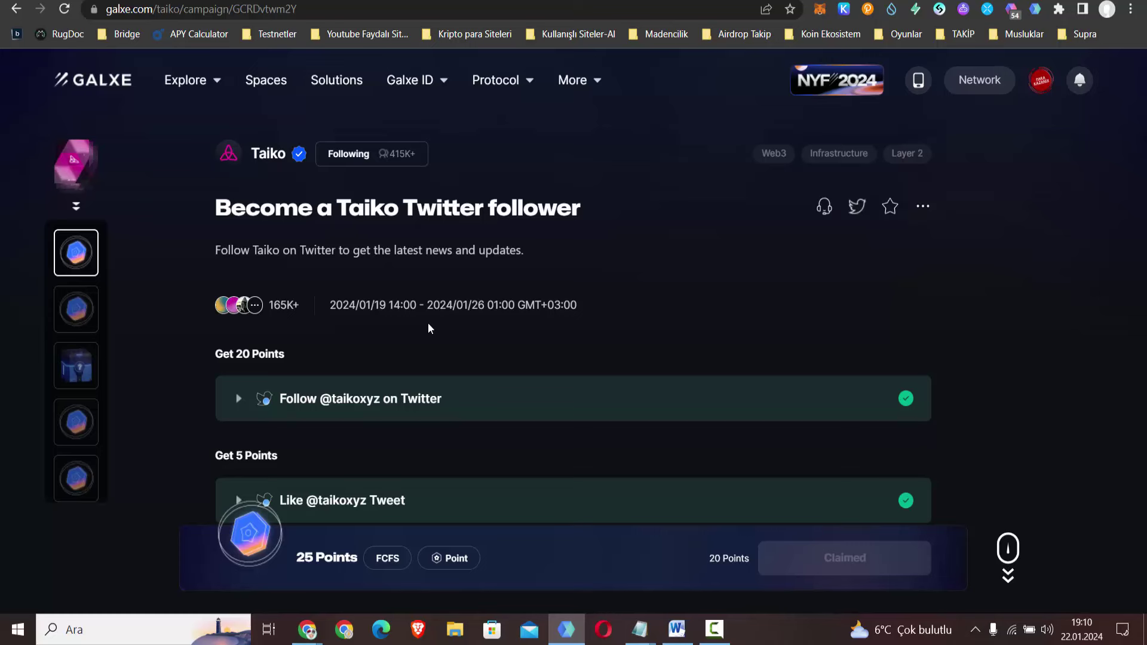
{"action": "scroll", "coordinate": [546, 340], "scroll_direction": "down", "scroll_amount": 3}
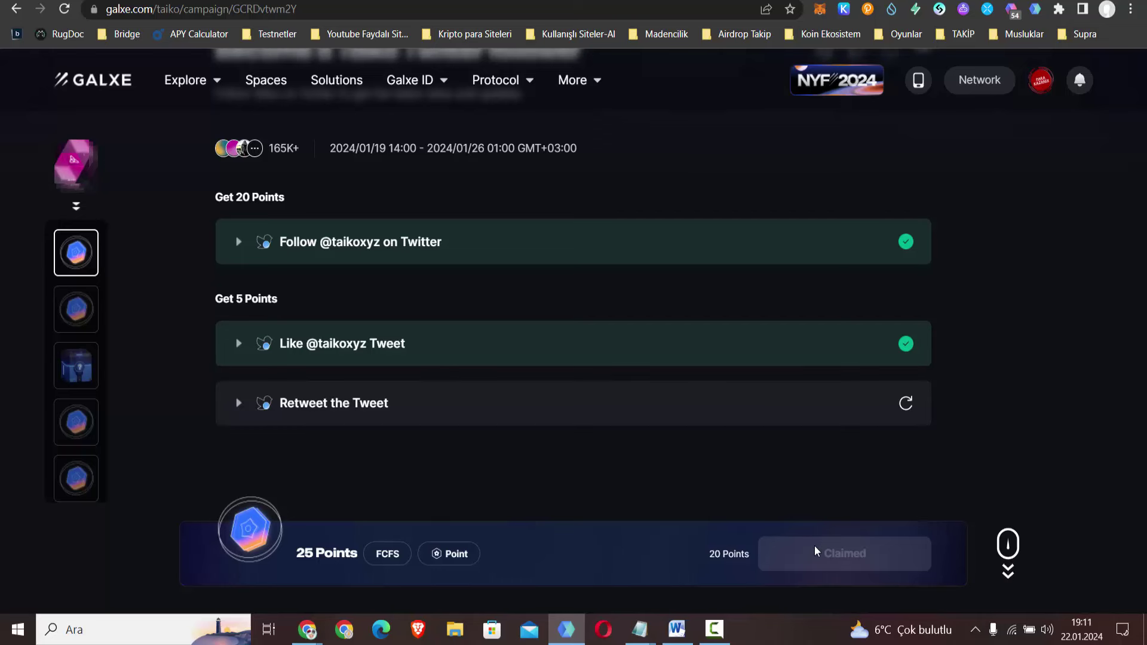
{"action": "left_click", "coordinate": [85, 328]}
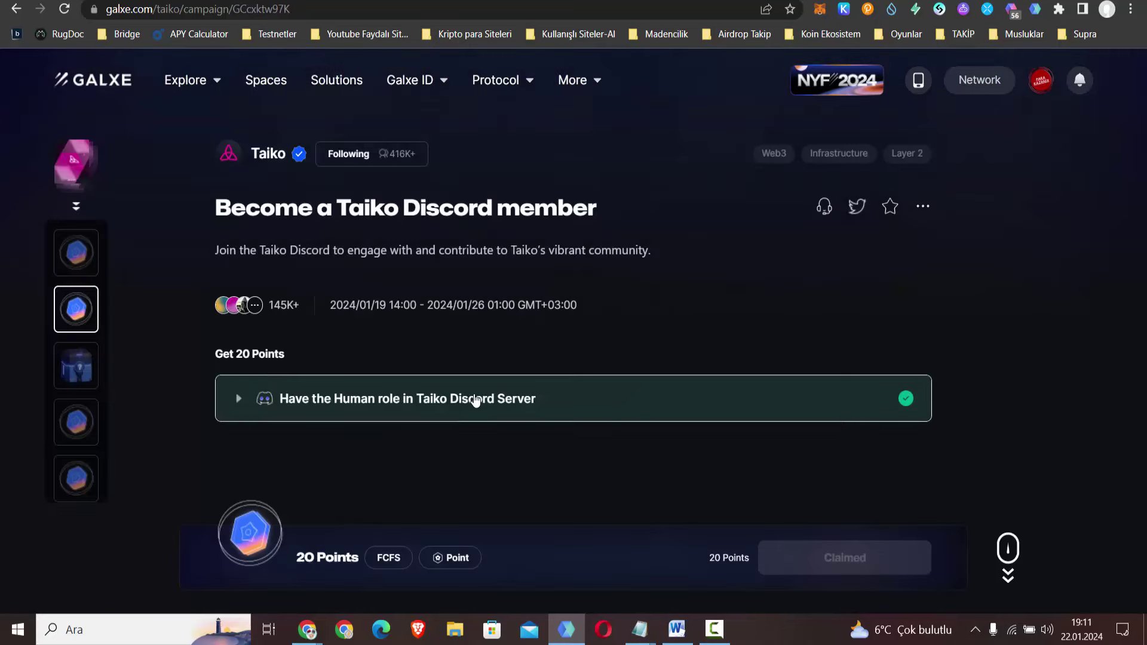
{"action": "scroll", "coordinate": [358, 427], "scroll_direction": "down", "scroll_amount": 1}
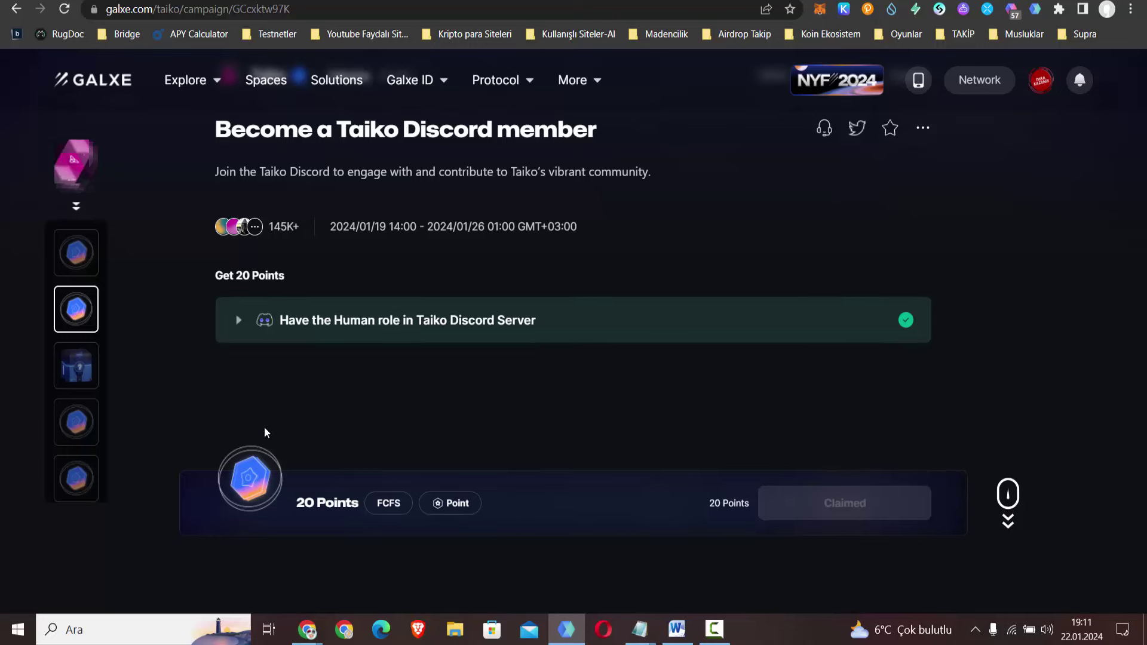
- Review the Katla Testnet (Alpha-6) blog post task, skim the linked Mirror article and return to the campaign
{"action": "left_click", "coordinate": [89, 384]}
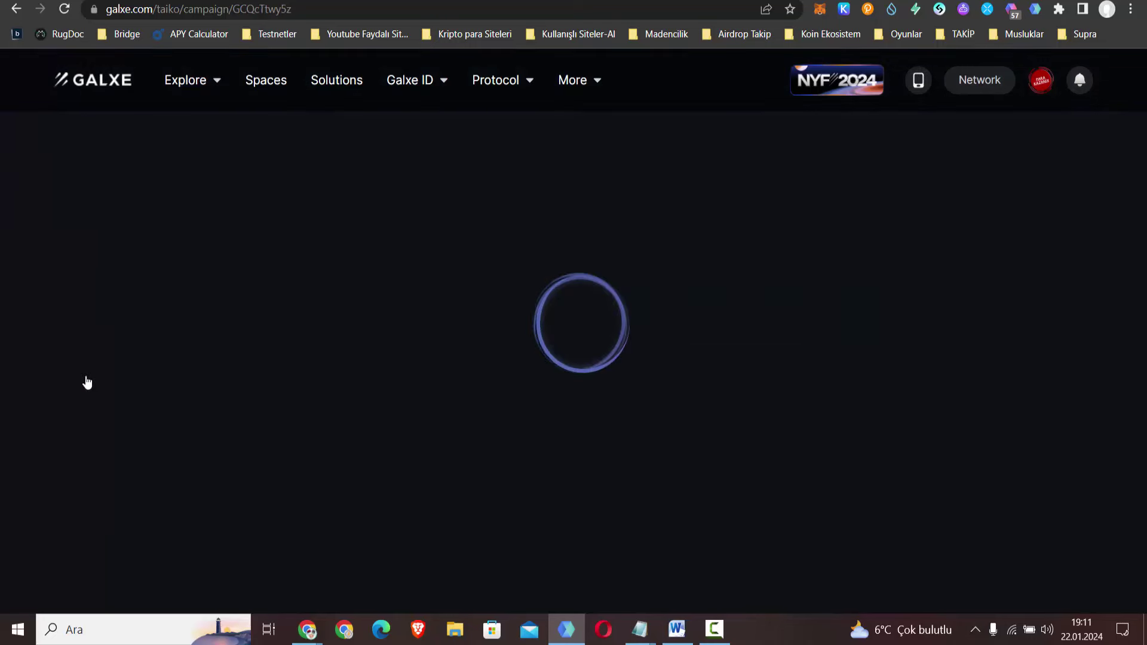
{"action": "scroll", "coordinate": [330, 446], "scroll_direction": "down", "scroll_amount": 3}
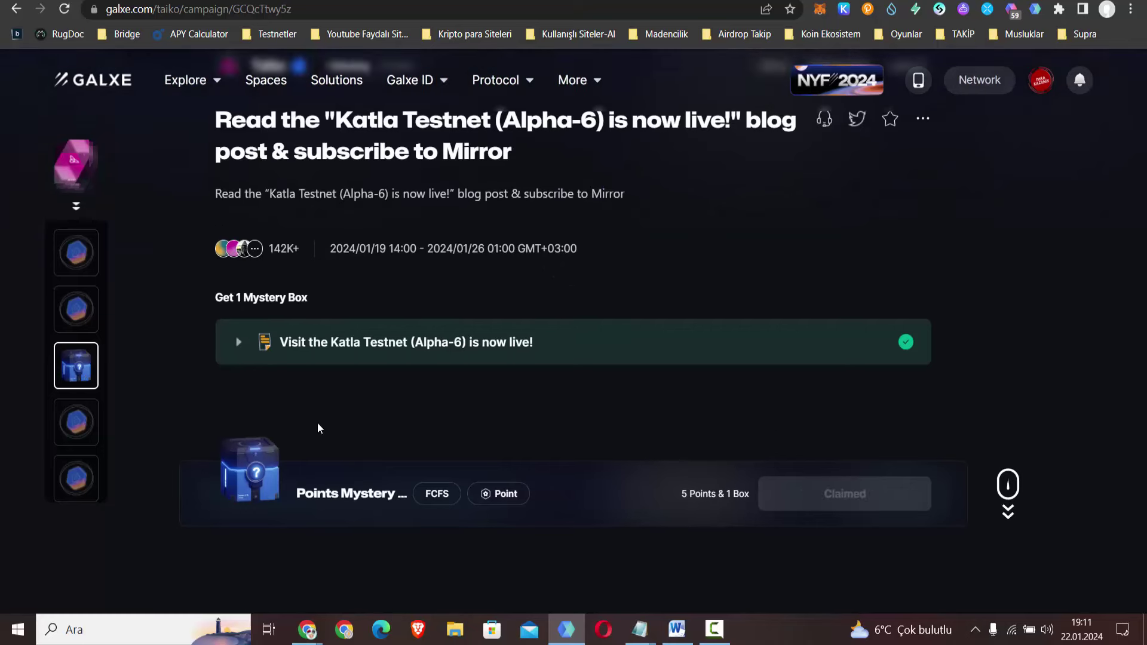
{"action": "left_click", "coordinate": [628, 273]}
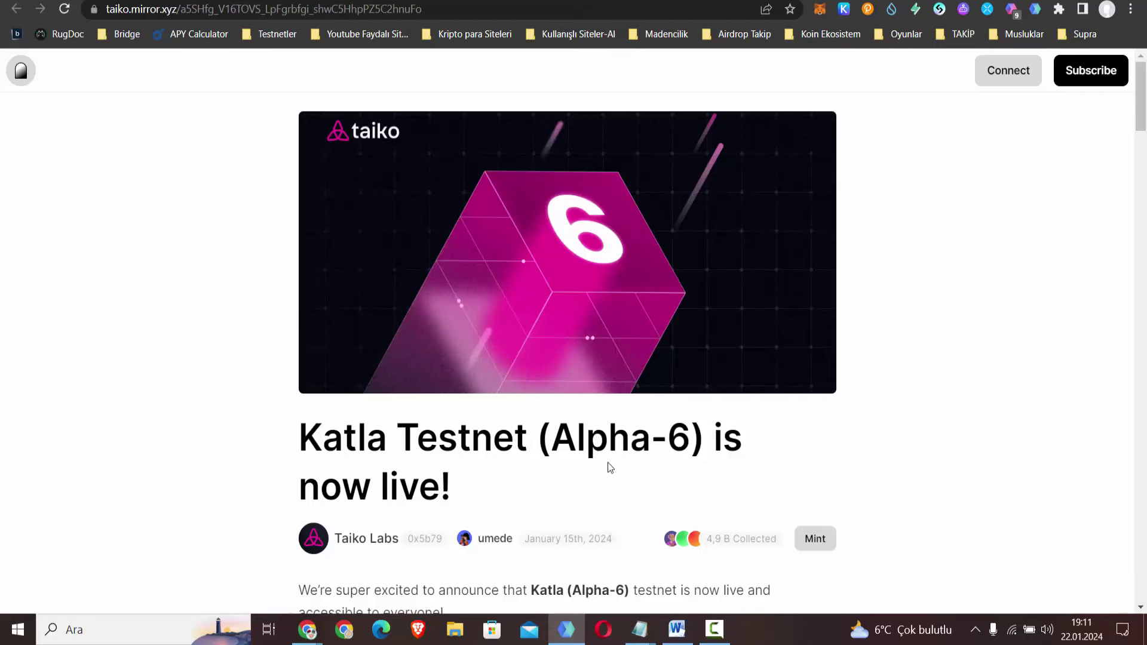
{"action": "scroll", "coordinate": [620, 441], "scroll_direction": "down", "scroll_amount": 4}
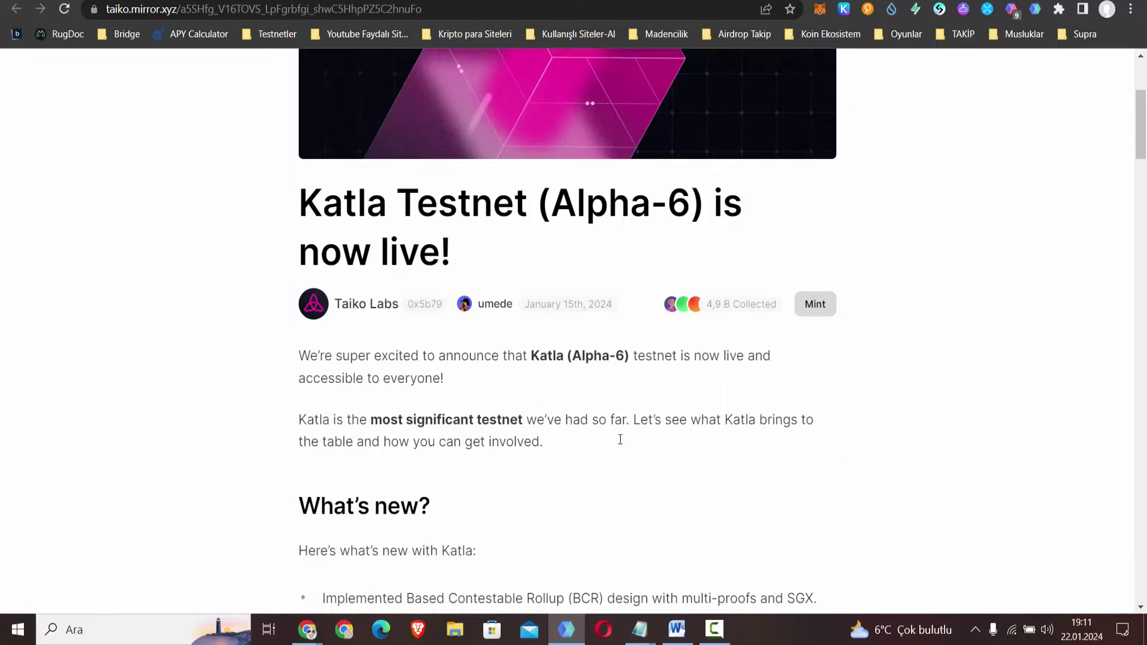
{"action": "scroll", "coordinate": [486, 384], "scroll_direction": "down", "scroll_amount": 6}
{"action": "scroll", "coordinate": [481, 389], "scroll_direction": "up", "scroll_amount": 9}
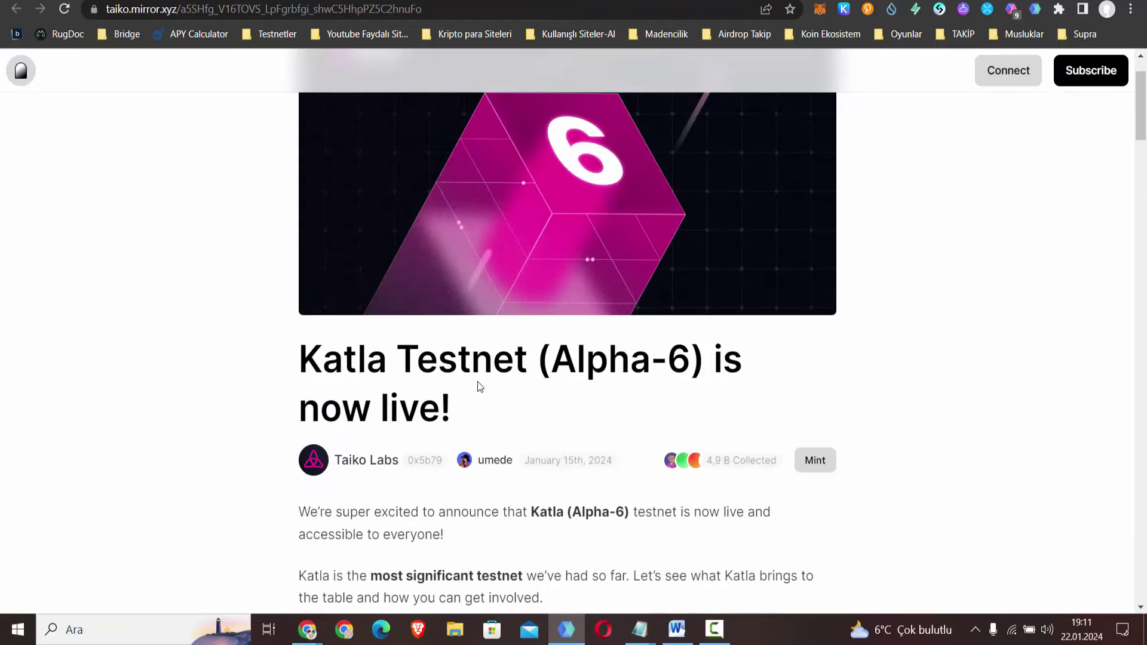
{"action": "key", "text": "alt+Left"}
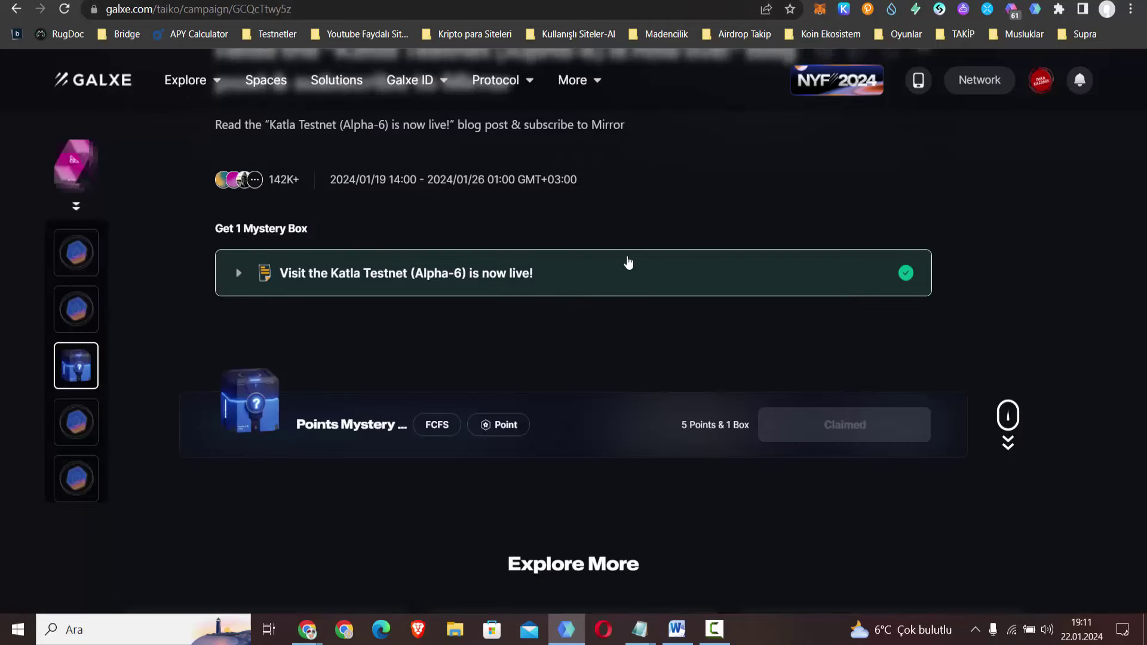
{"action": "scroll", "coordinate": [856, 431], "scroll_direction": "up", "scroll_amount": 1}
{"action": "scroll", "coordinate": [856, 439], "scroll_direction": "down", "scroll_amount": 1}
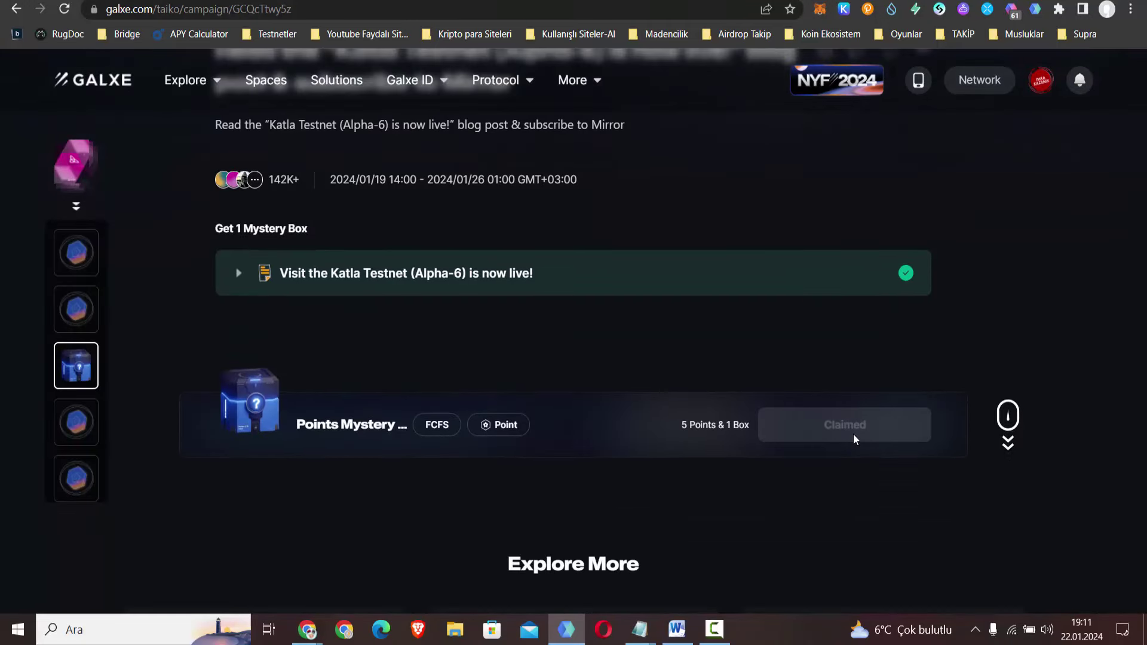
- Expand the Katla Testnet (Alpha-6) quiz task on Galxe and switch to Word to view the quiz answers
{"action": "left_click", "coordinate": [66, 436]}
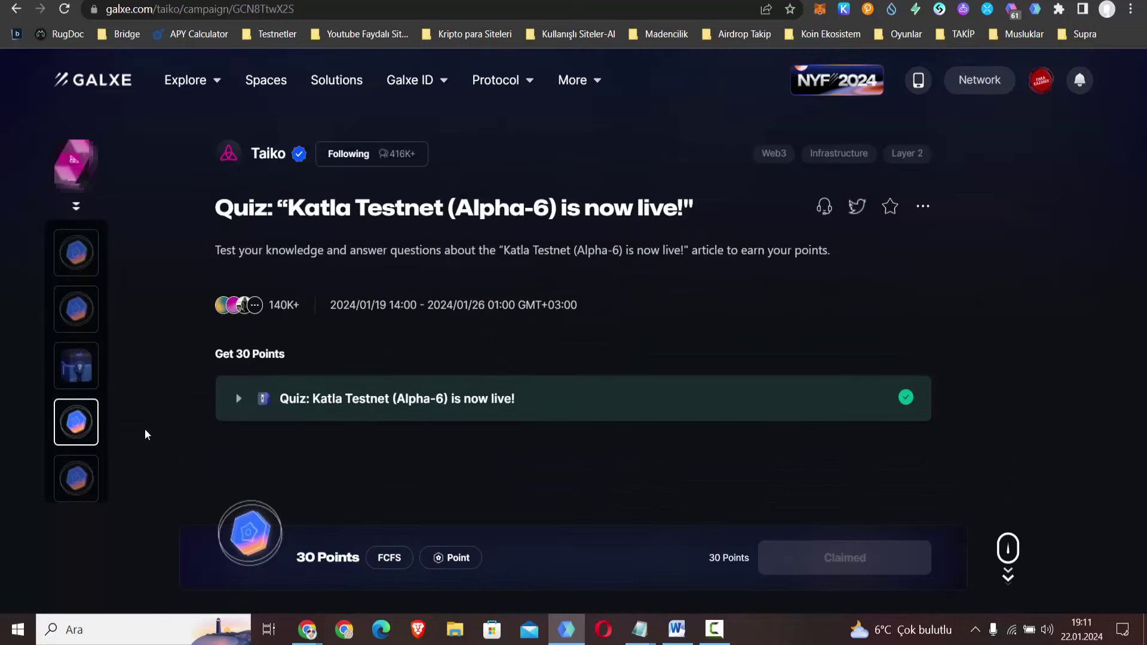
{"action": "left_click", "coordinate": [343, 405]}
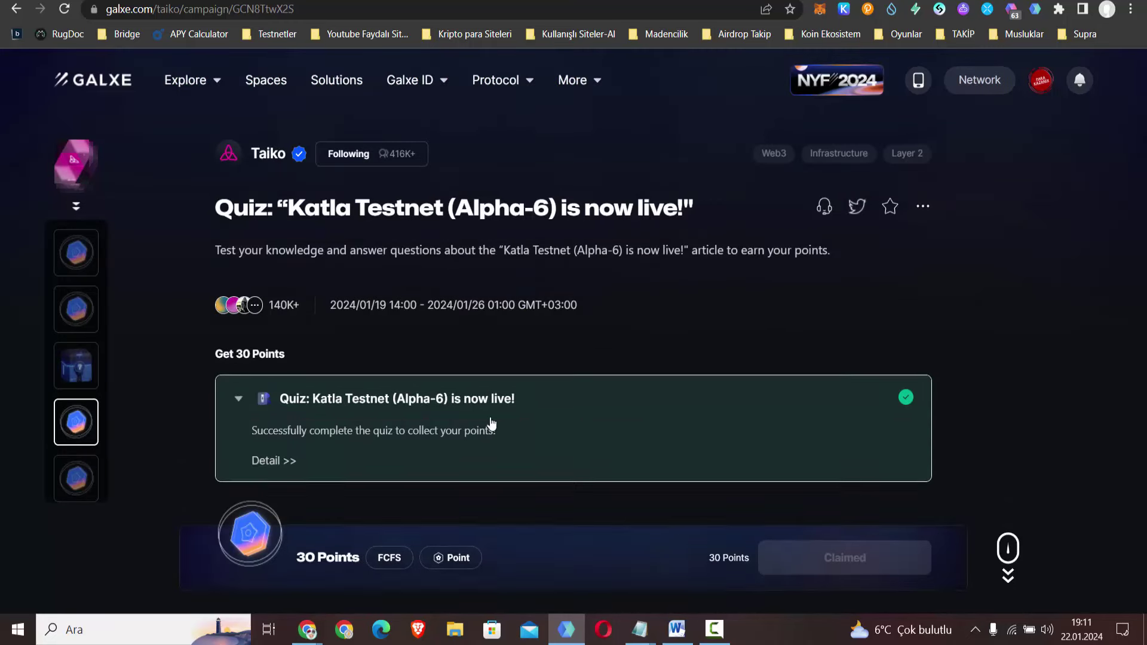
{"action": "left_click", "coordinate": [677, 629]}
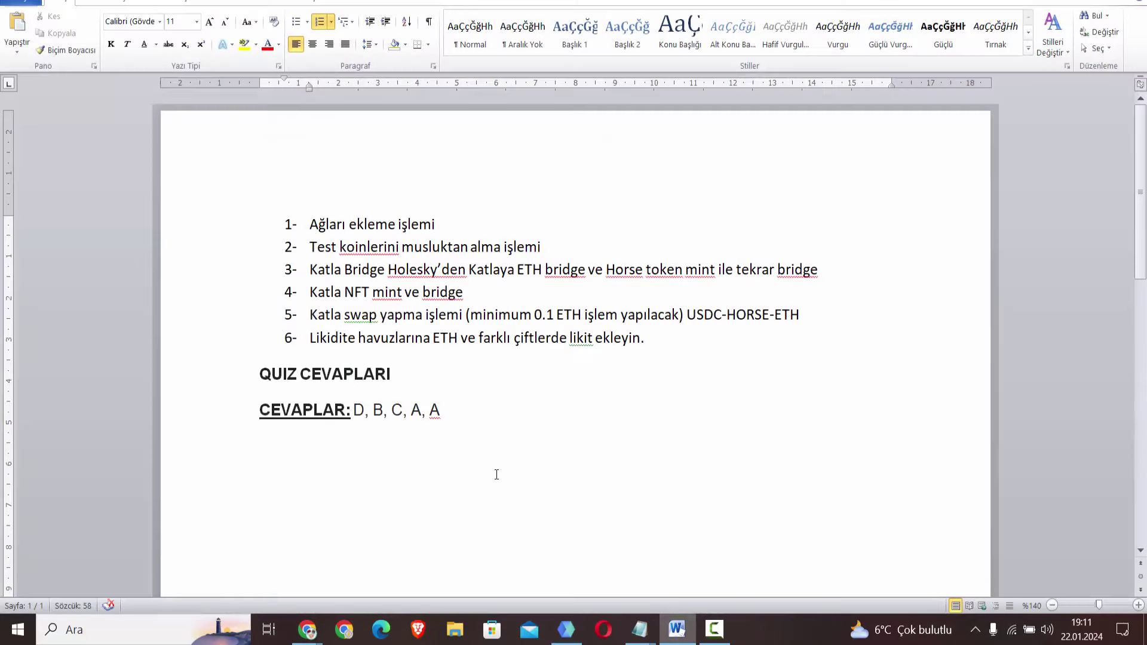
- Review the quiz answers in Word, return to the browser and open Galxe's Bitget Wallet Twitter follower task
{"action": "left_click_drag", "start_coordinate": [355, 409], "coordinate": [461, 403]}
{"action": "left_click", "coordinate": [491, 470]}
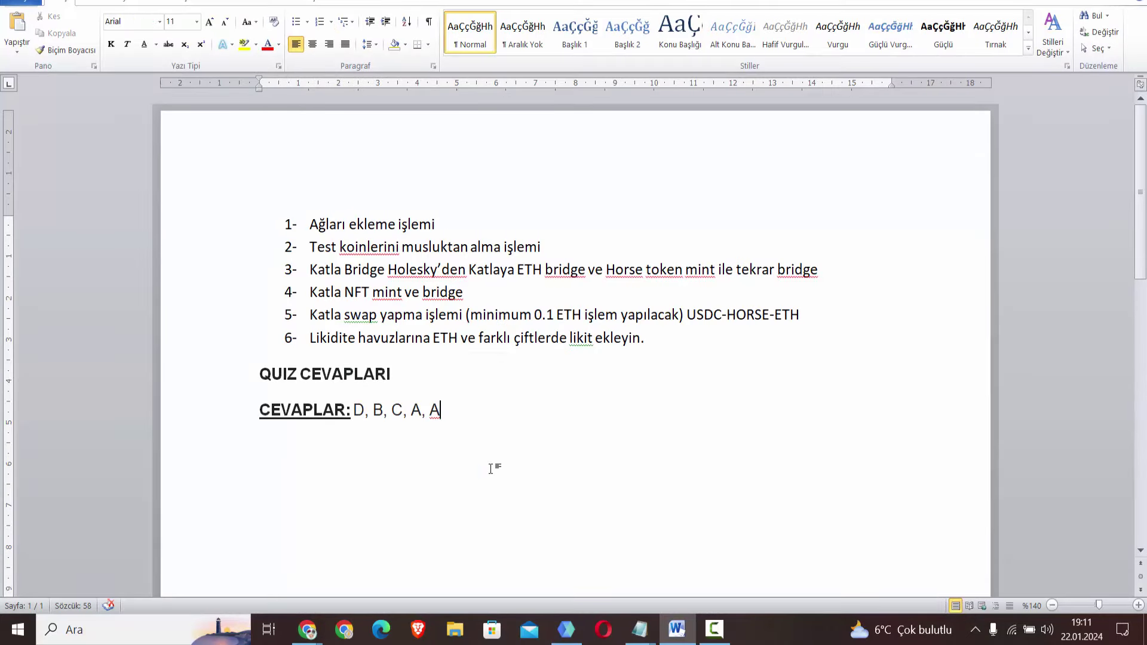
{"action": "key", "text": "alt+Tab"}
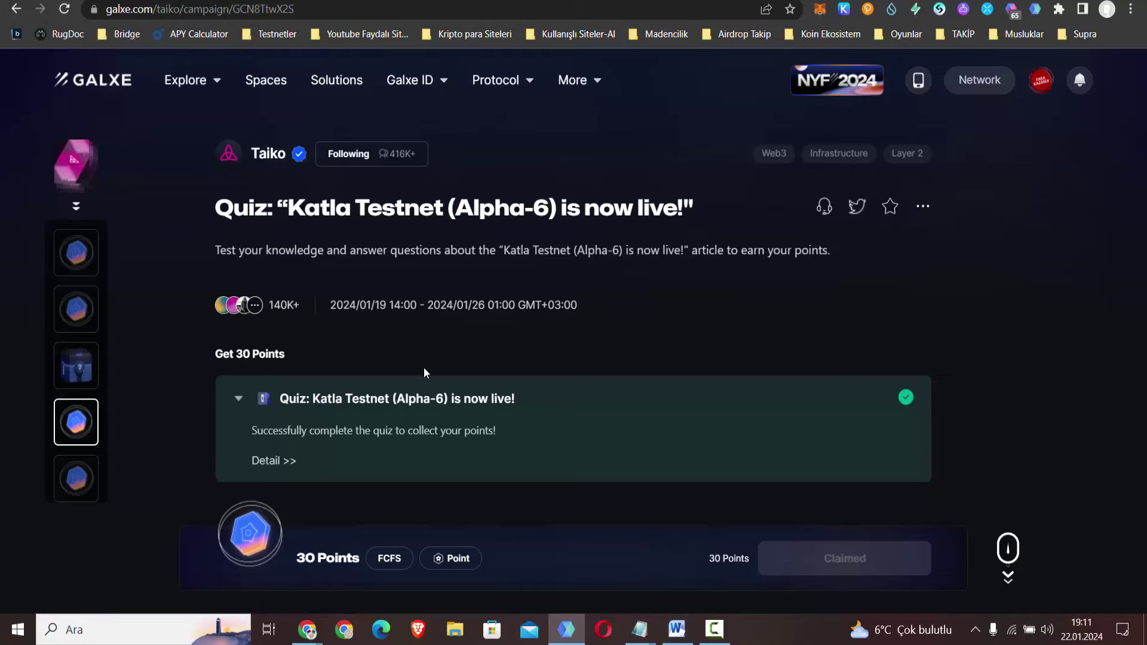
{"action": "left_click", "coordinate": [76, 481]}
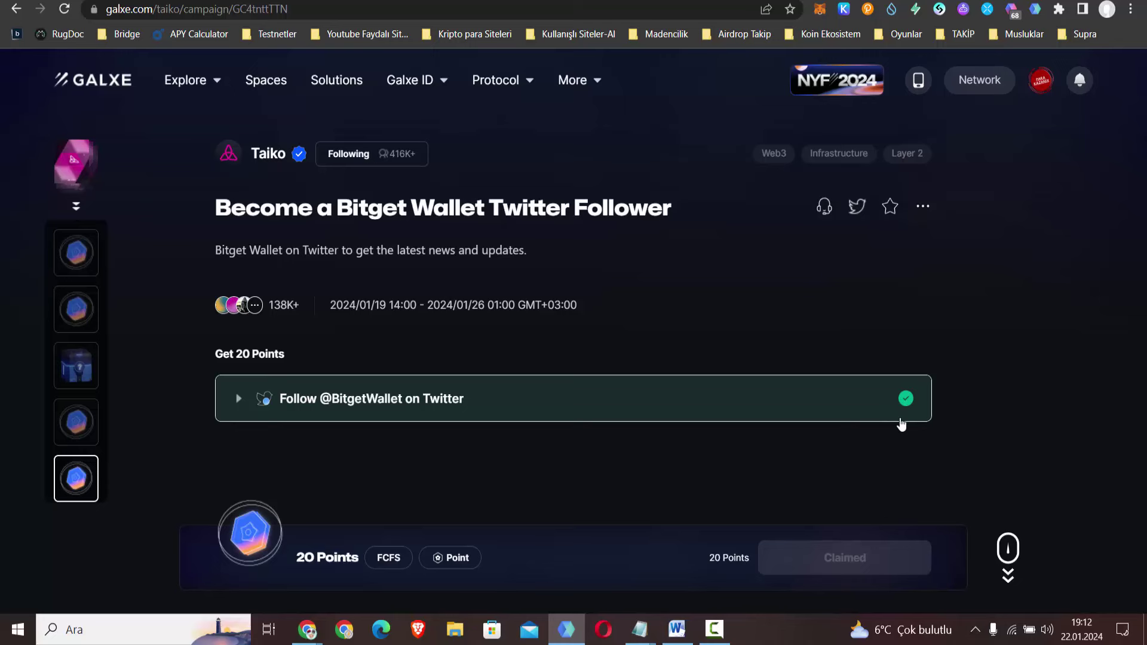
- Open the Create a Bitget Wallet campaign, expand its verification task and submit a claim for the 50 points
{"action": "left_click", "coordinate": [78, 375]}
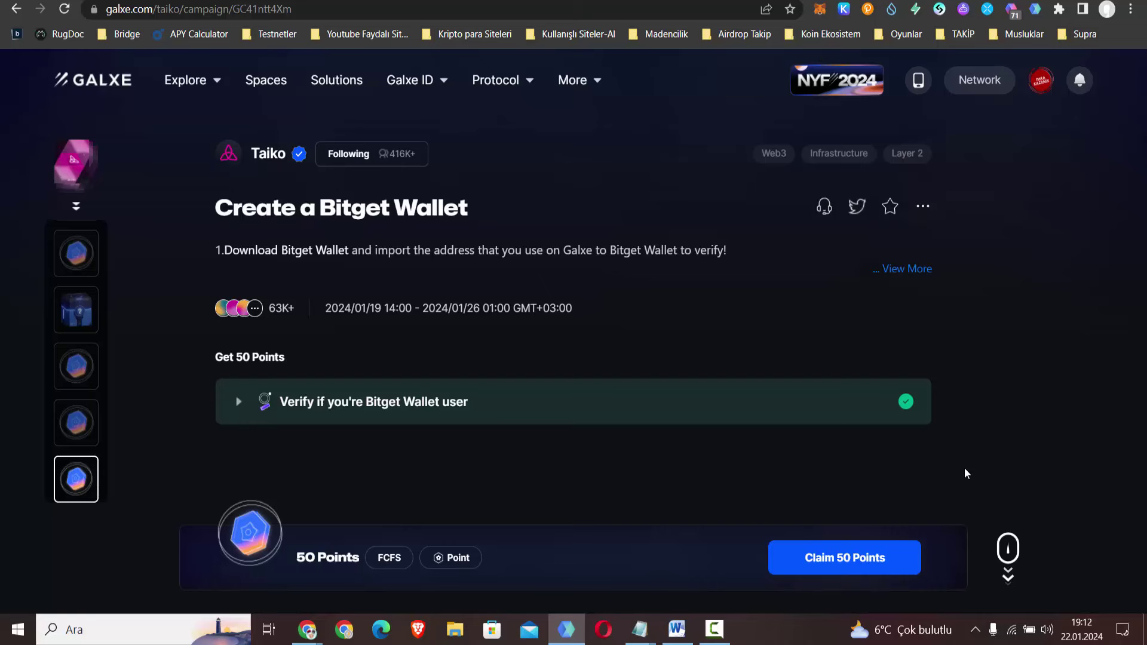
{"action": "left_click", "coordinate": [226, 411]}
{"action": "scroll", "coordinate": [226, 411], "scroll_direction": "down", "scroll_amount": 3}
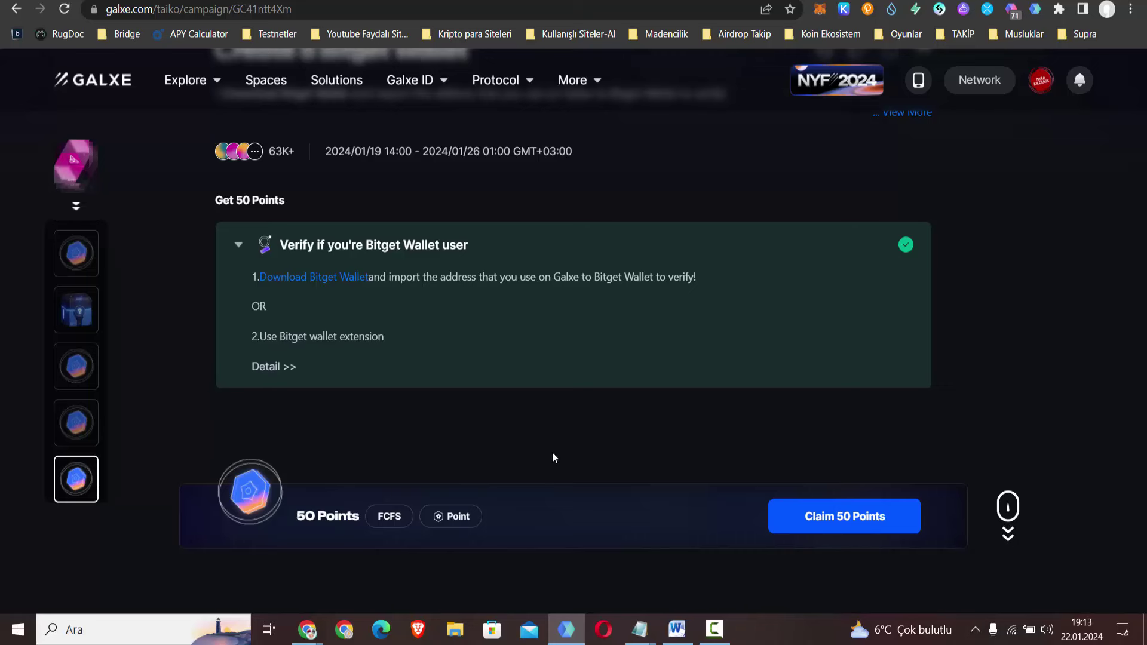
{"action": "left_click", "coordinate": [841, 532]}
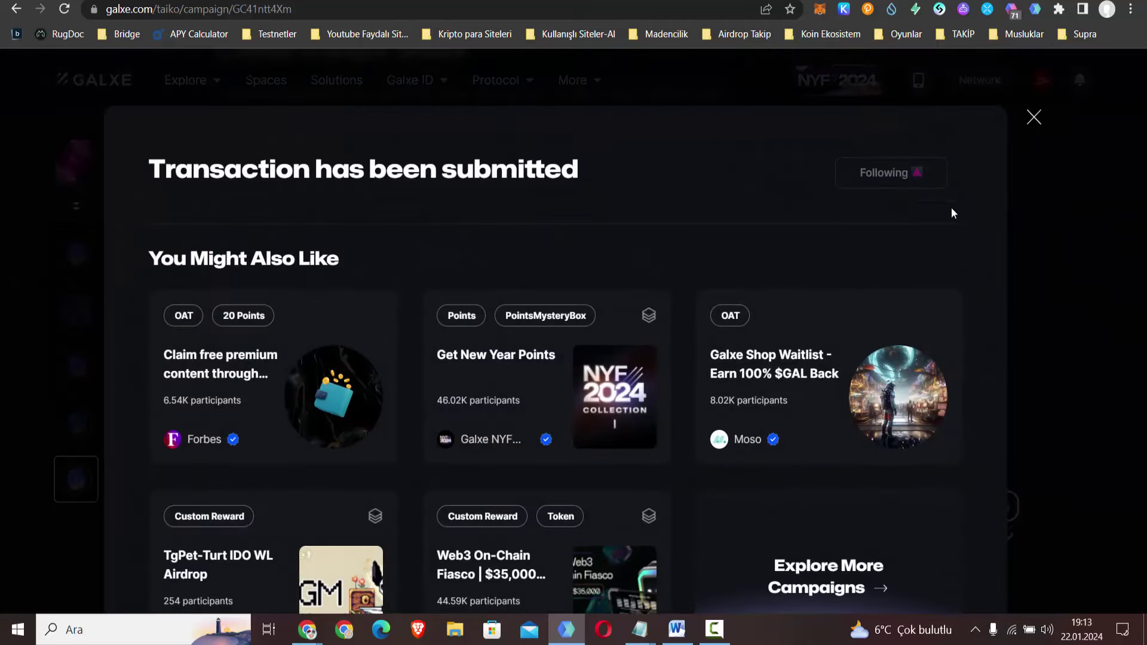
{"action": "left_click", "coordinate": [1032, 121]}
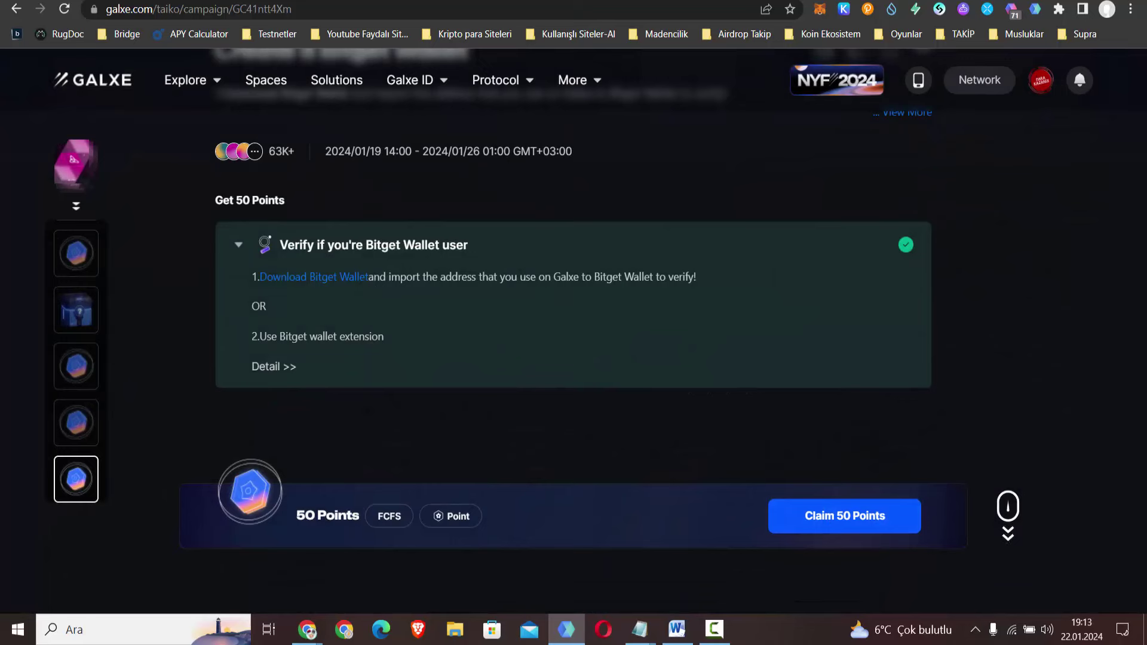
- Revisit the Bitget Wallet Twitter follower task, reopen Create a Bitget Wallet and submit the 50-point claim again
{"action": "left_click", "coordinate": [76, 422]}
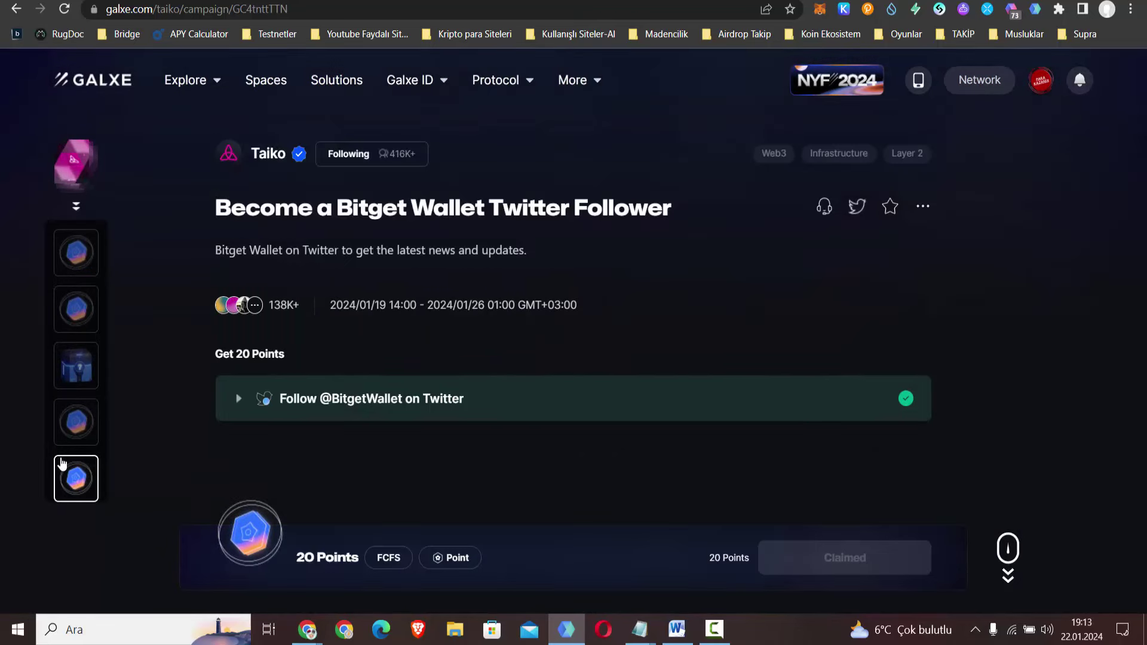
{"action": "scroll", "coordinate": [79, 466], "scroll_direction": "down", "scroll_amount": 1}
{"action": "left_click", "coordinate": [80, 463]}
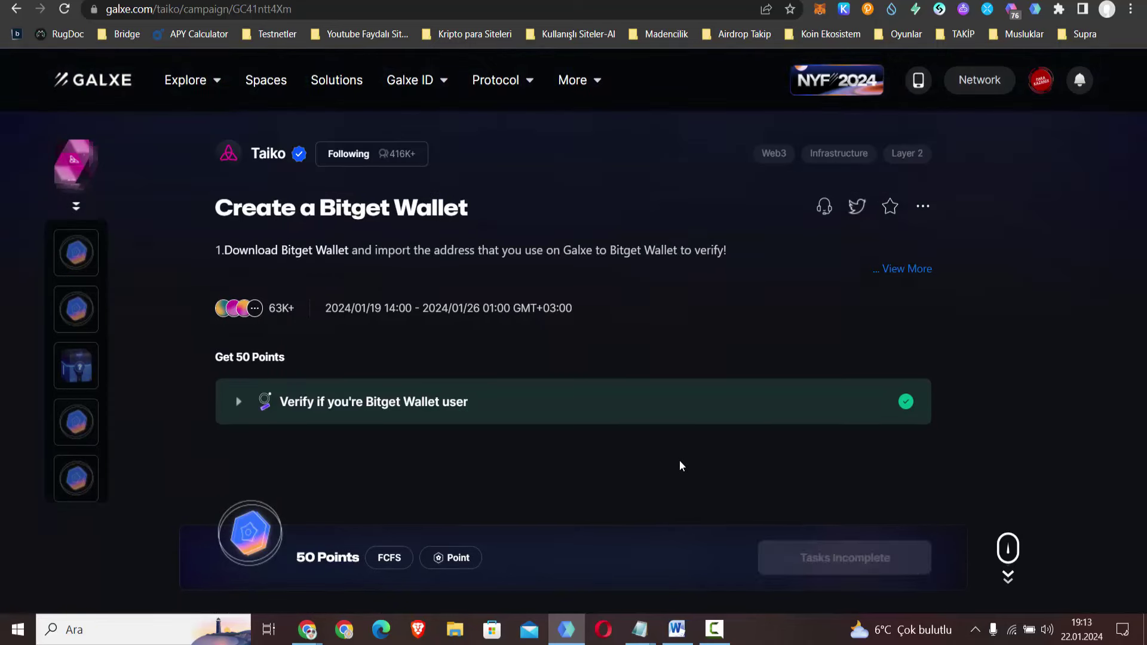
{"action": "scroll", "coordinate": [687, 470], "scroll_direction": "down", "scroll_amount": 1}
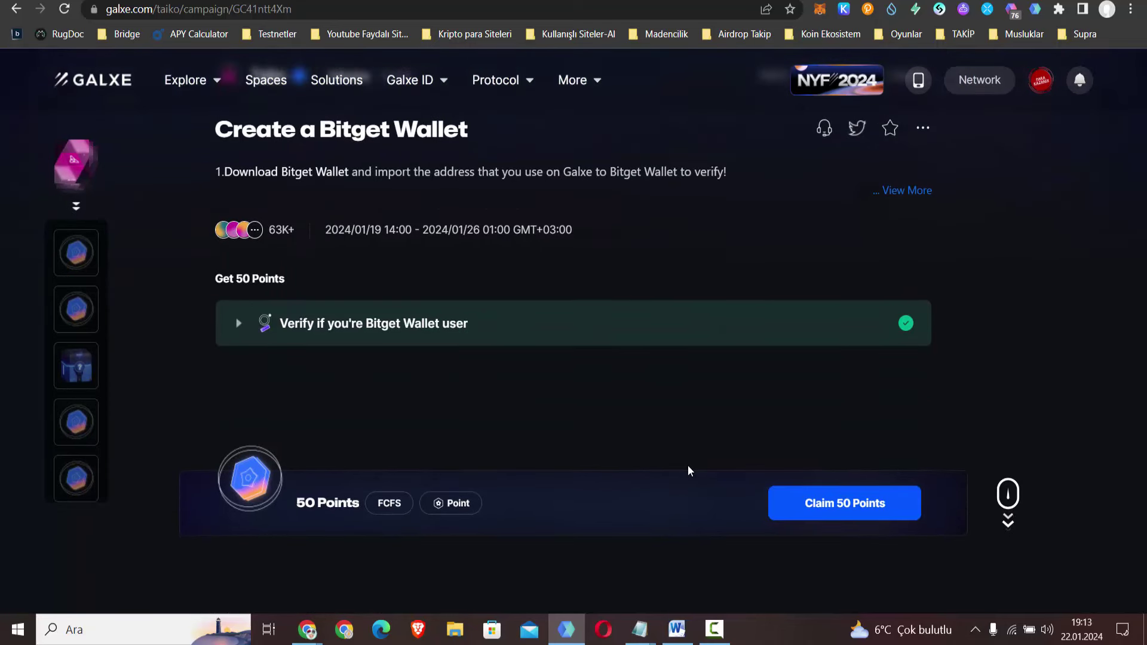
{"action": "left_click", "coordinate": [805, 503]}
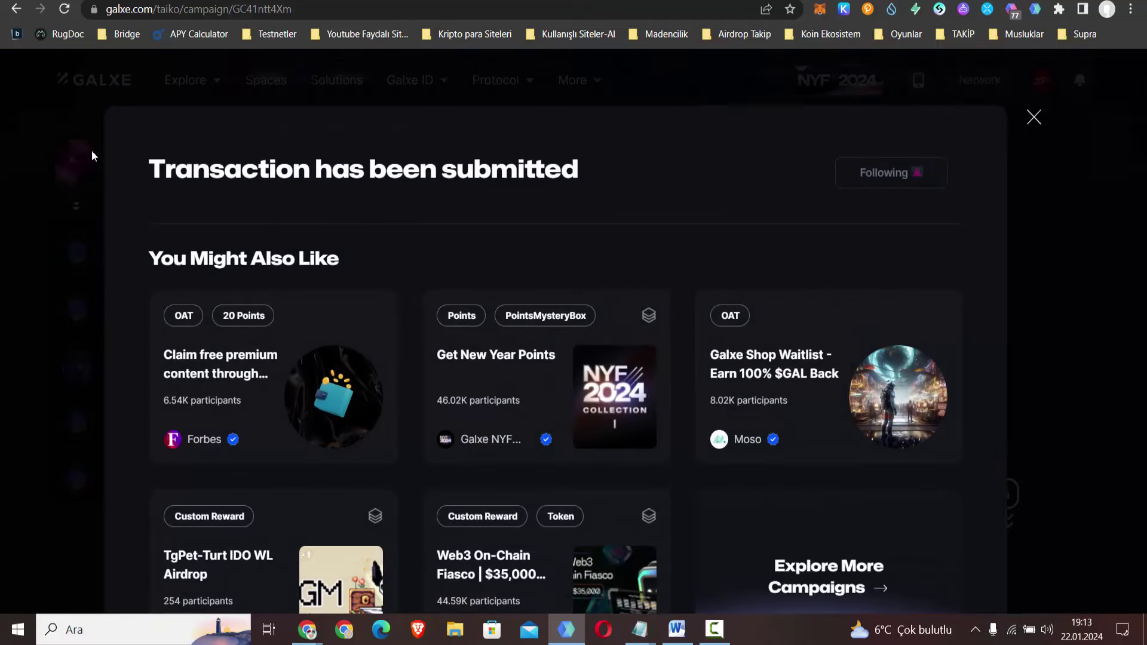
{"action": "left_click_drag", "start_coordinate": [138, 162], "coordinate": [683, 181]}
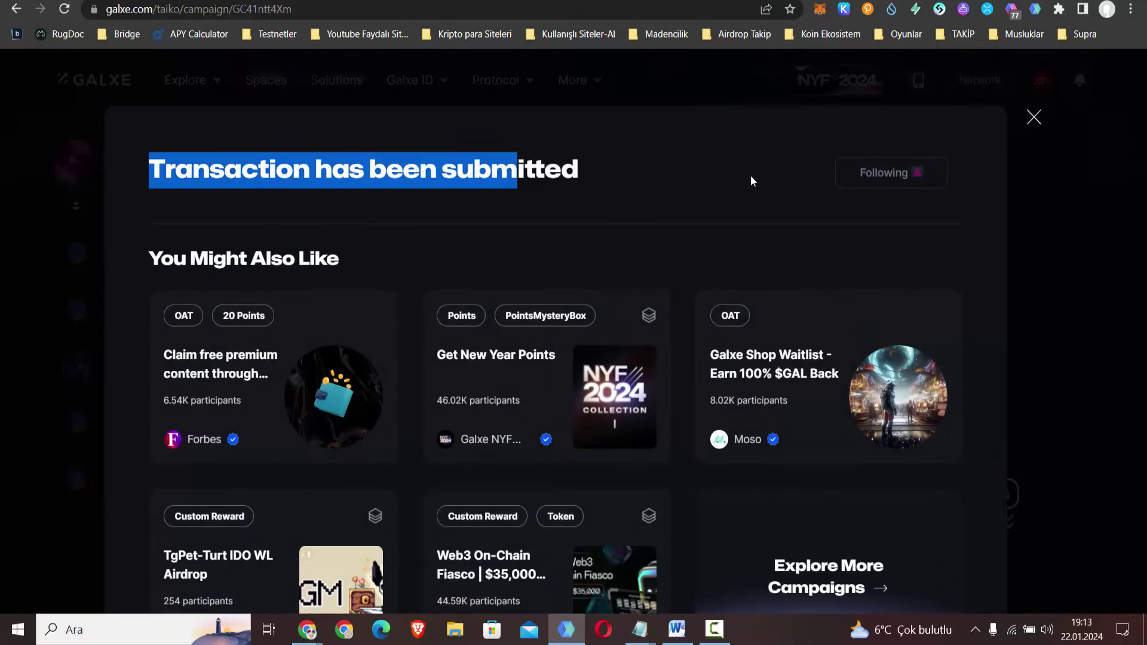
{"action": "left_click", "coordinate": [1037, 118]}
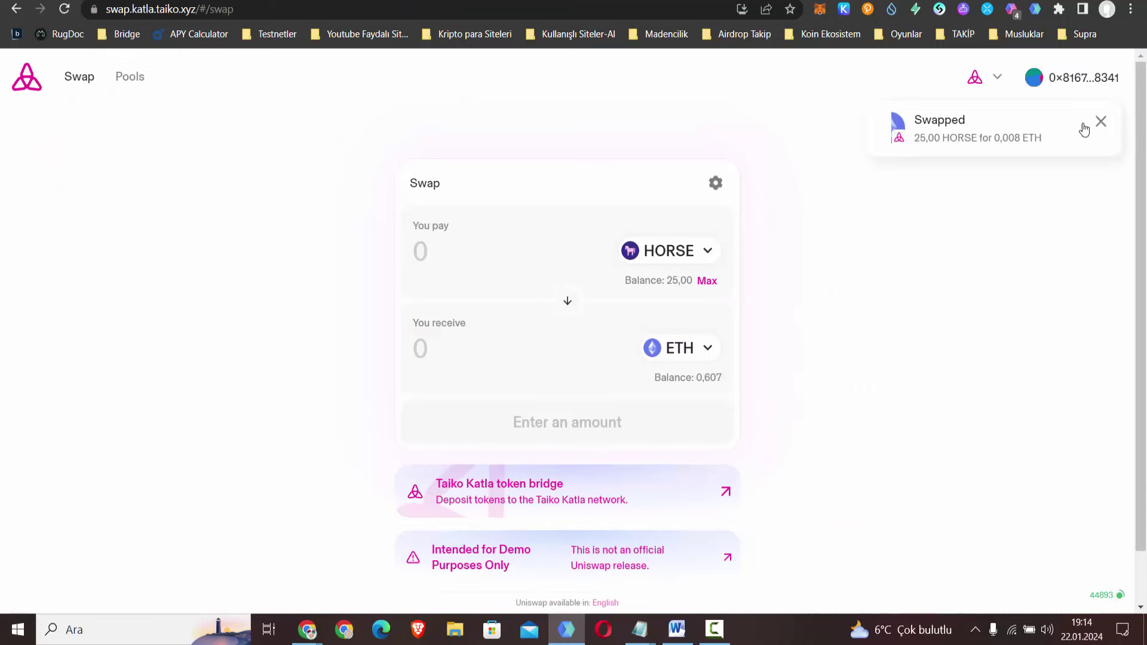
- Start a new liquidity position on the Taiko Katla swap site for the ETH/HORSE pair with the 0.3% fee tier
{"action": "left_click", "coordinate": [1101, 122]}
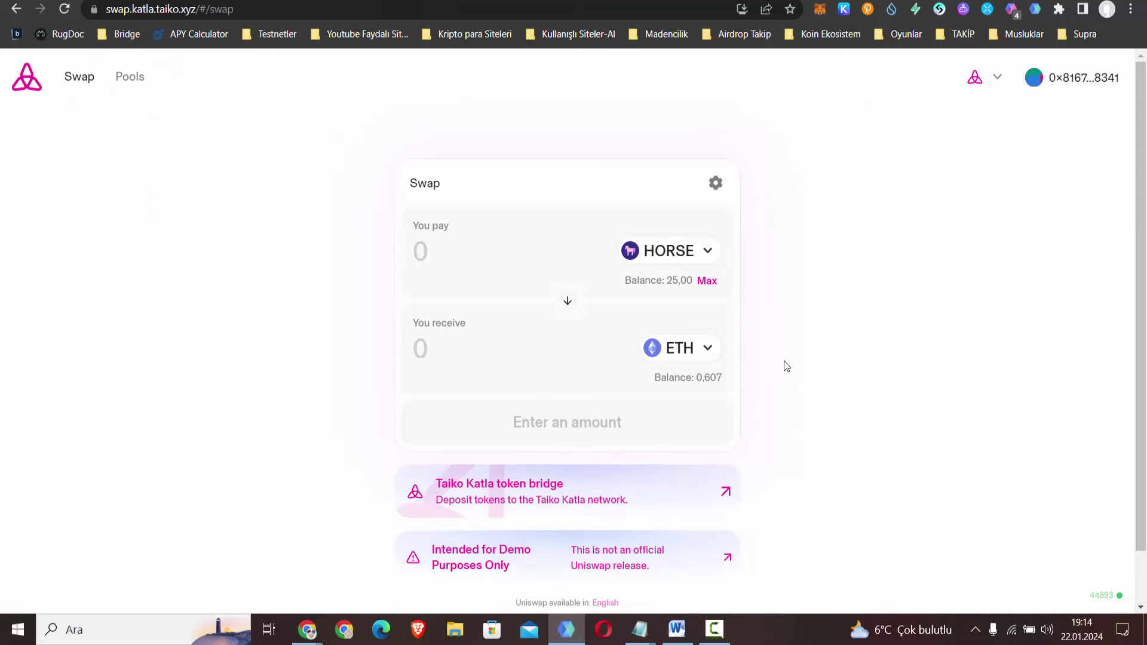
{"action": "left_click", "coordinate": [127, 82]}
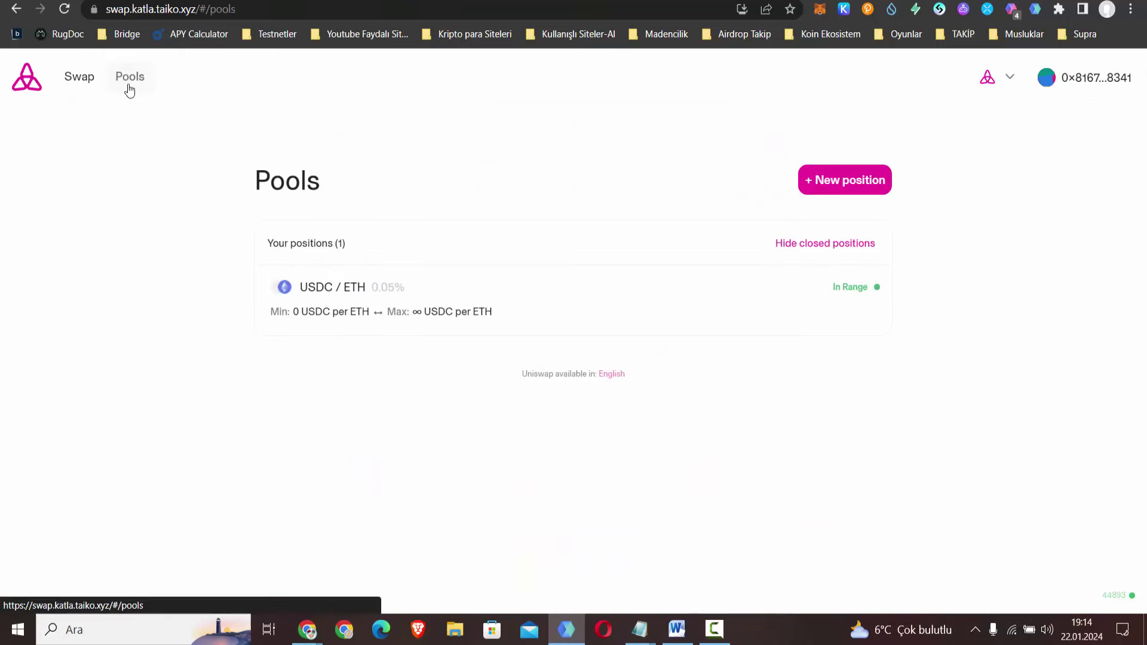
{"action": "left_click", "coordinate": [817, 187]}
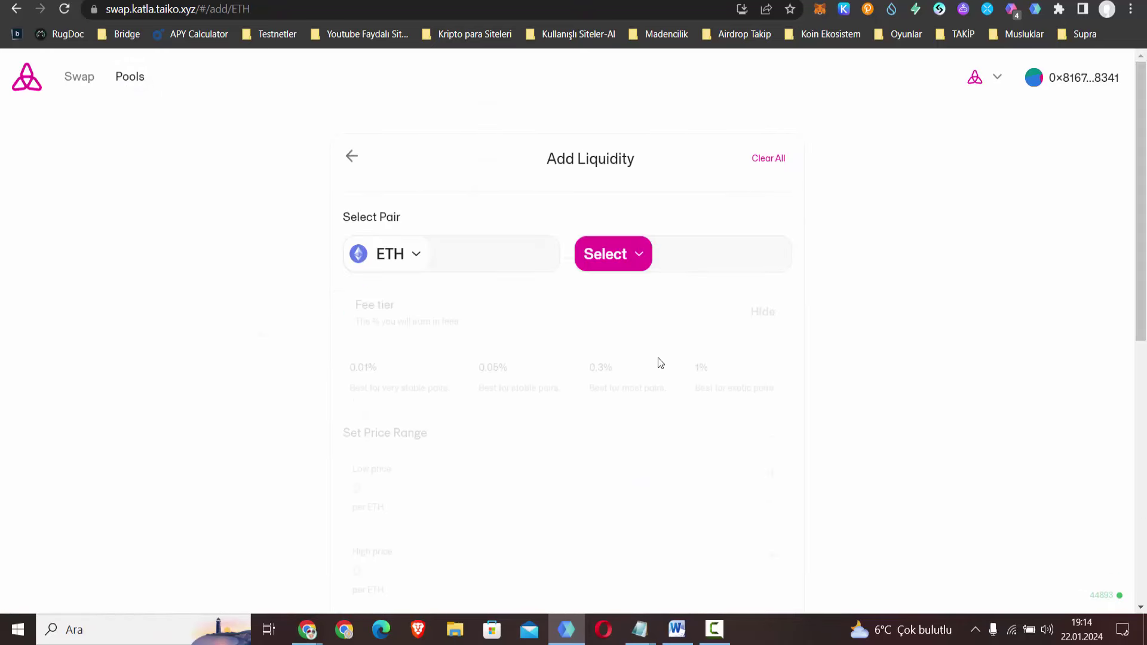
{"action": "left_click", "coordinate": [628, 277]}
{"action": "left_click", "coordinate": [503, 251]}
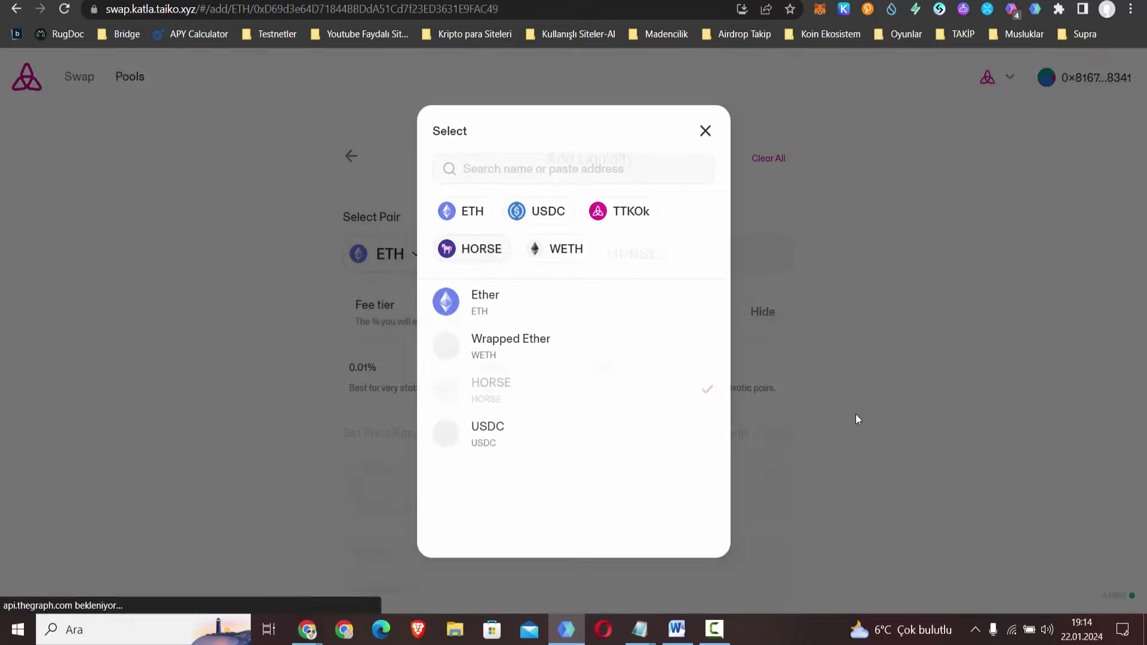
{"action": "left_click", "coordinate": [491, 379]}
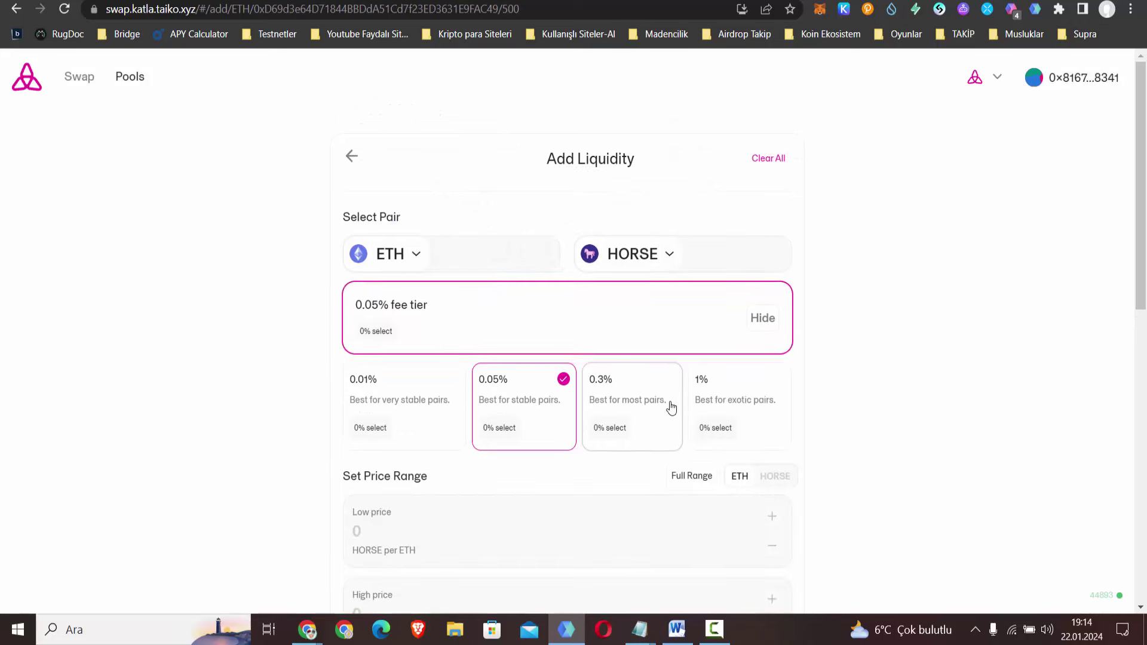
{"action": "left_click", "coordinate": [669, 406]}
- Set the HORSE deposit to the full 25 balance and apply the full price range to the ETH/HORSE position
{"action": "scroll", "coordinate": [837, 451], "scroll_direction": "down", "scroll_amount": 9}
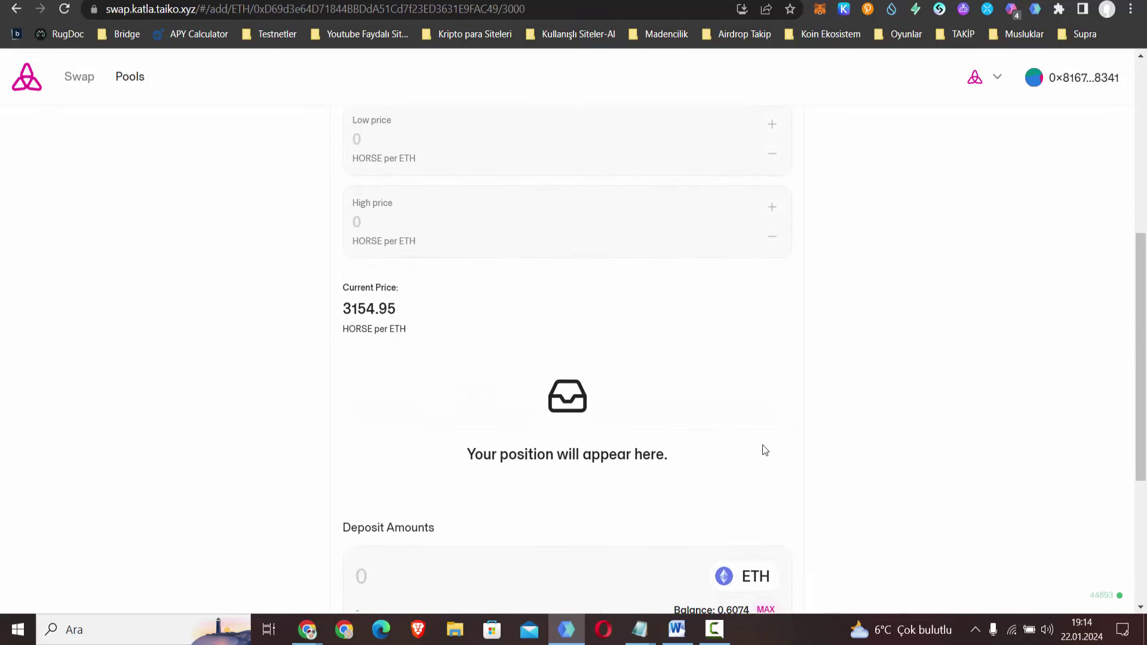
{"action": "scroll", "coordinate": [758, 449], "scroll_direction": "down", "scroll_amount": 2}
{"action": "left_click", "coordinate": [766, 466]}
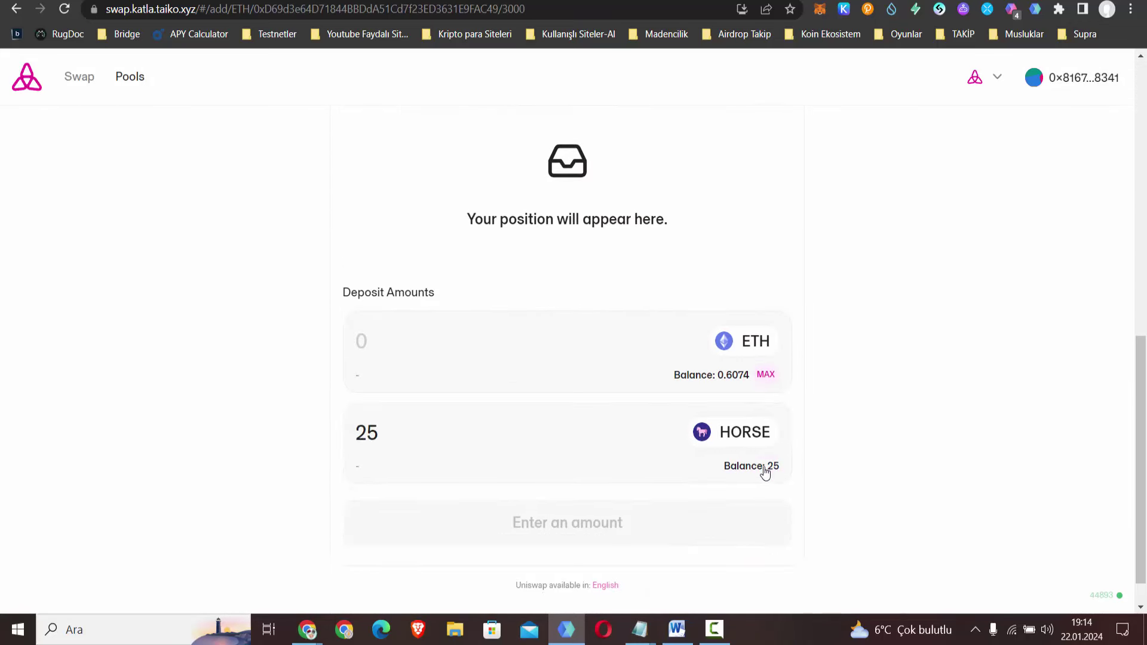
{"action": "scroll", "coordinate": [453, 360], "scroll_direction": "up", "scroll_amount": 8}
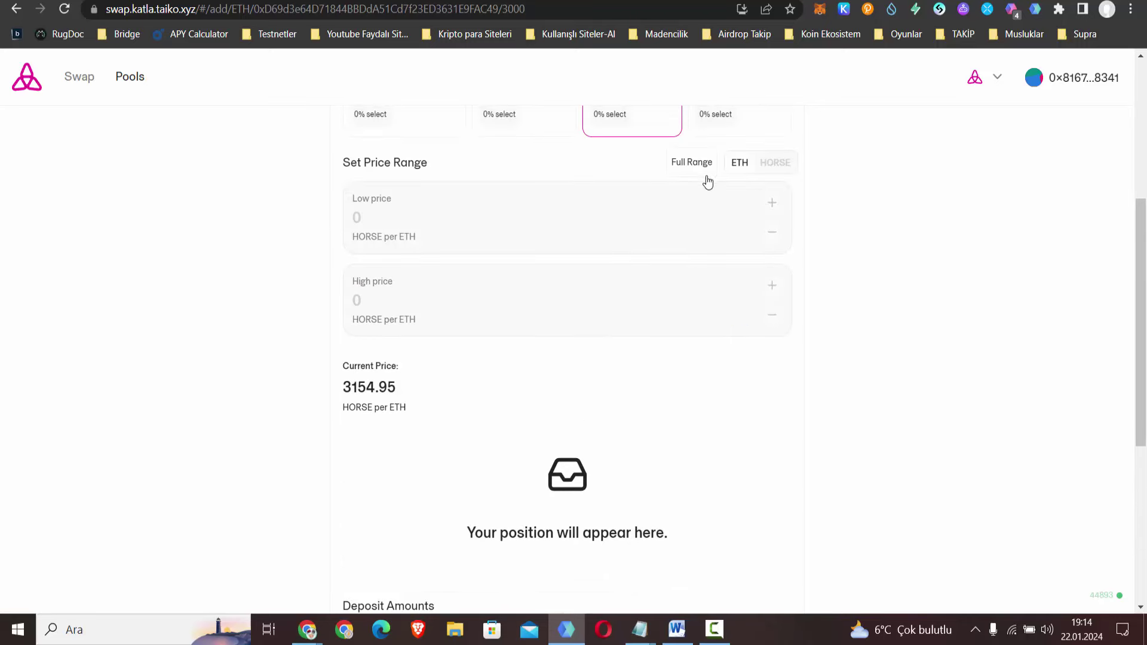
{"action": "left_click", "coordinate": [693, 162]}
{"action": "scroll", "coordinate": [947, 314], "scroll_direction": "down", "scroll_amount": 5}
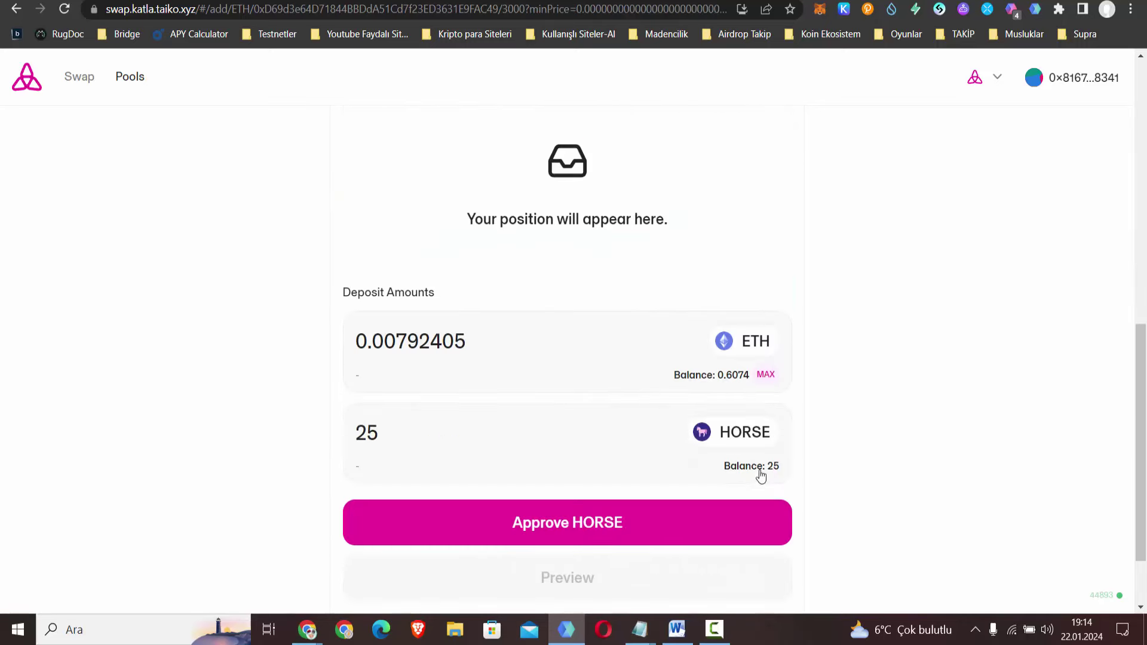
{"action": "scroll", "coordinate": [754, 412], "scroll_direction": "up", "scroll_amount": 5}
{"action": "scroll", "coordinate": [749, 394], "scroll_direction": "up", "scroll_amount": 1}
{"action": "scroll", "coordinate": [893, 383], "scroll_direction": "down", "scroll_amount": 3}
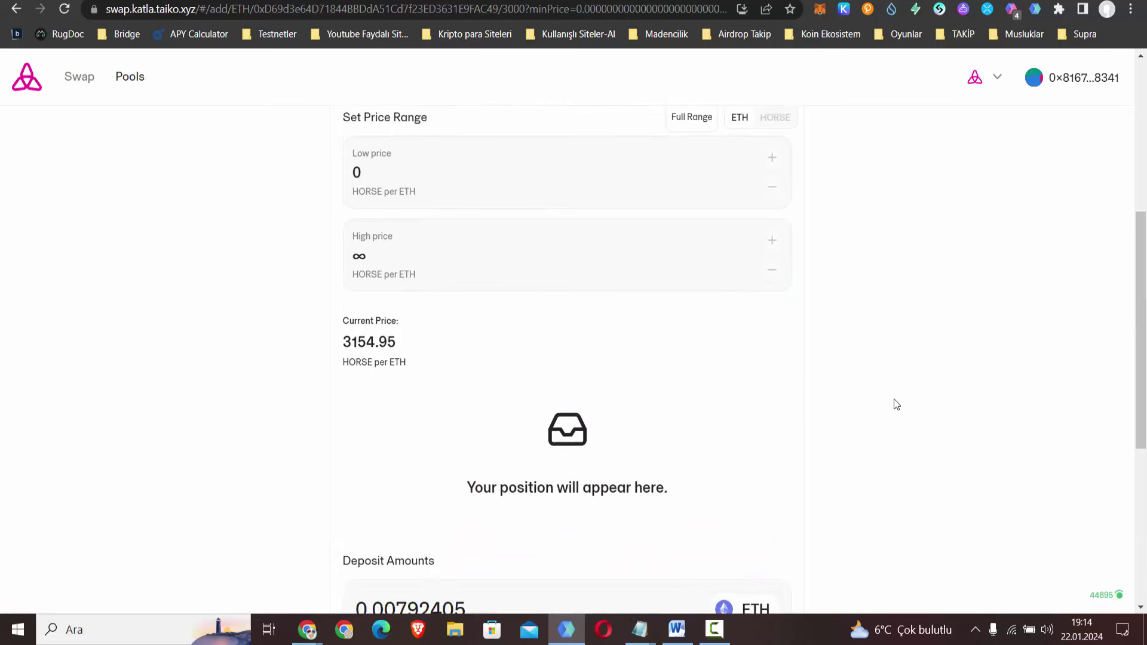
{"action": "scroll", "coordinate": [896, 404], "scroll_direction": "down", "scroll_amount": 4}
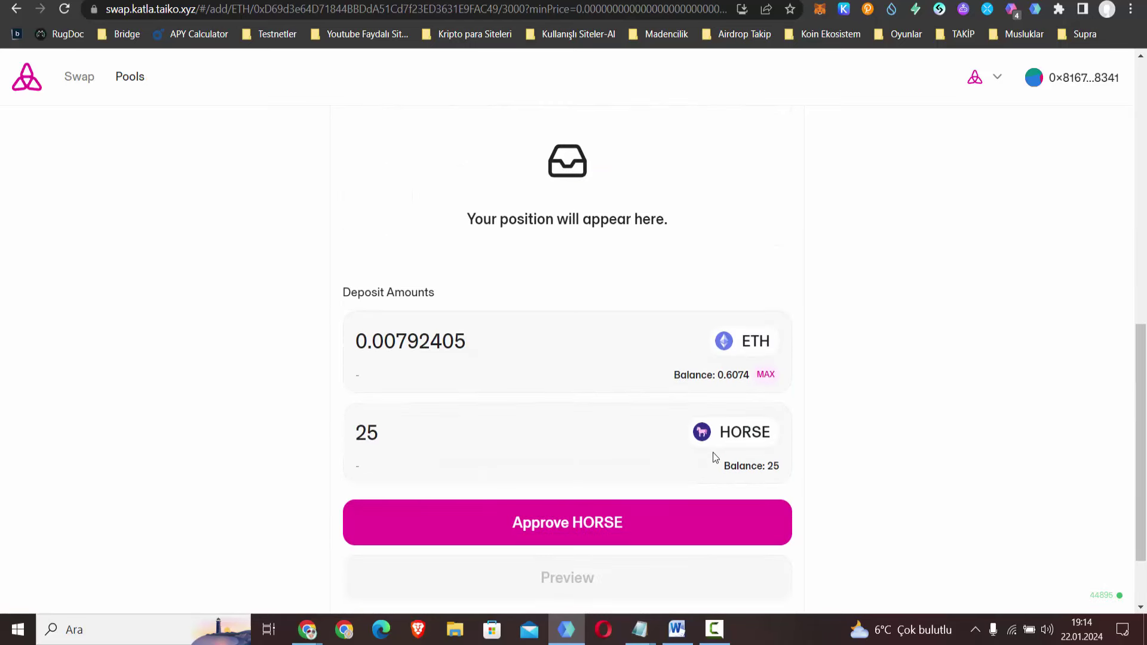
- Approve HORSE for the liquidity deposit and confirm the approval in the MetaMask wallet
{"action": "left_click", "coordinate": [609, 540]}
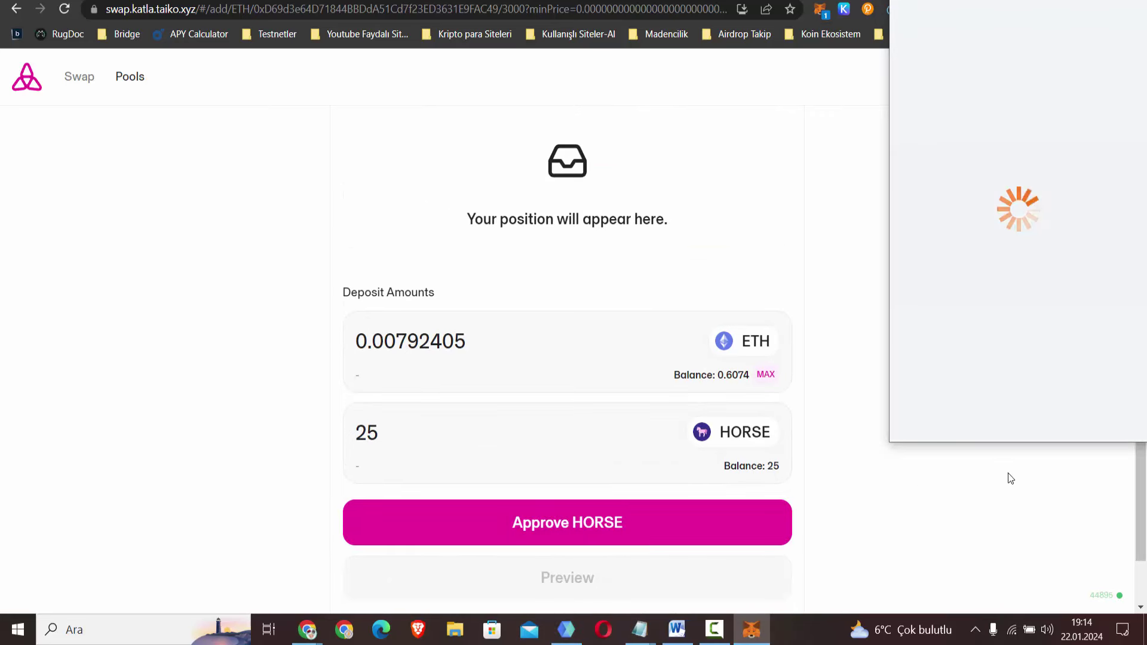
{"action": "scroll", "coordinate": [1059, 393], "scroll_direction": "down", "scroll_amount": 5}
{"action": "left_click", "coordinate": [1073, 413]}
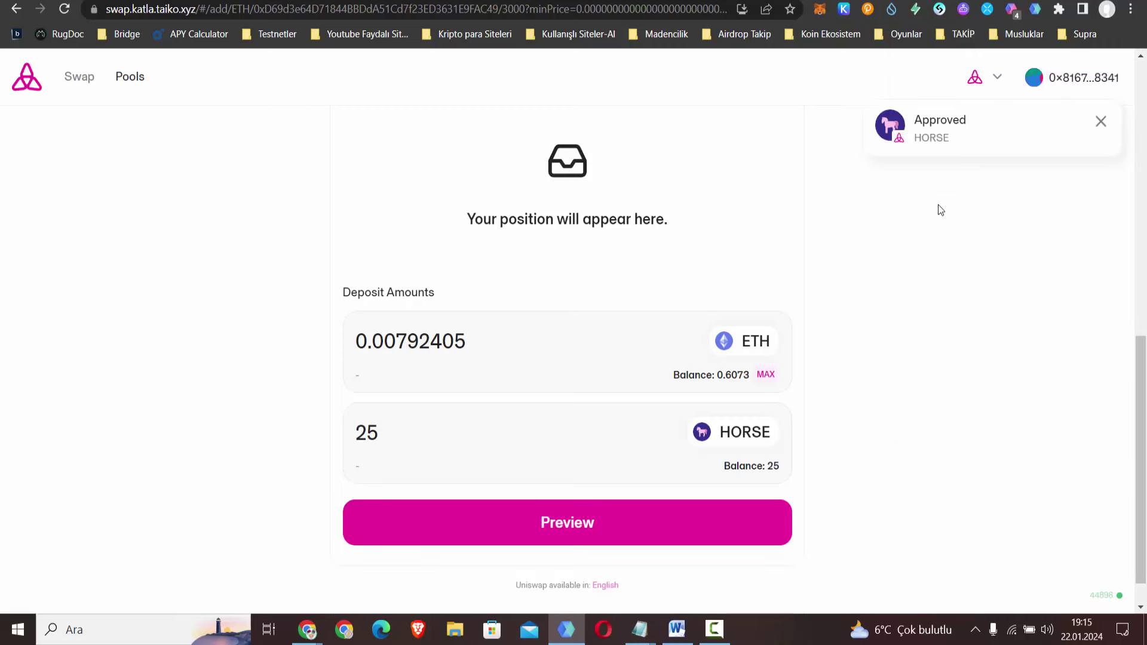
- Preview and add the ETH/HORSE liquidity, confirm the transaction in MetaMask and return to the pools overview
{"action": "left_click", "coordinate": [755, 529]}
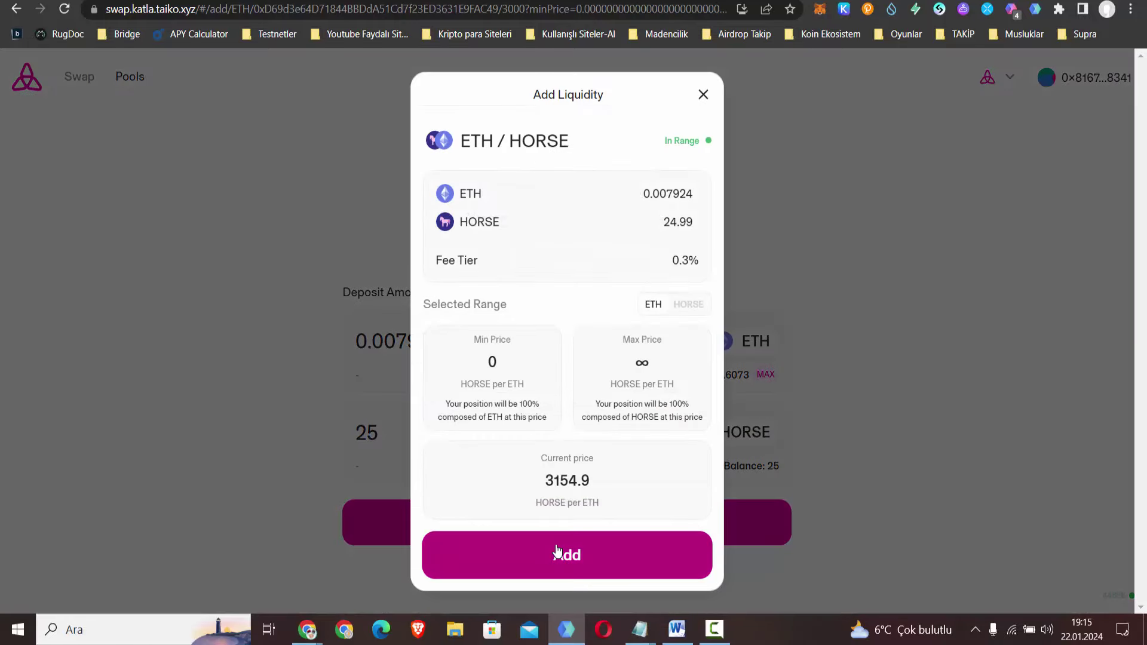
{"action": "left_click", "coordinate": [557, 550]}
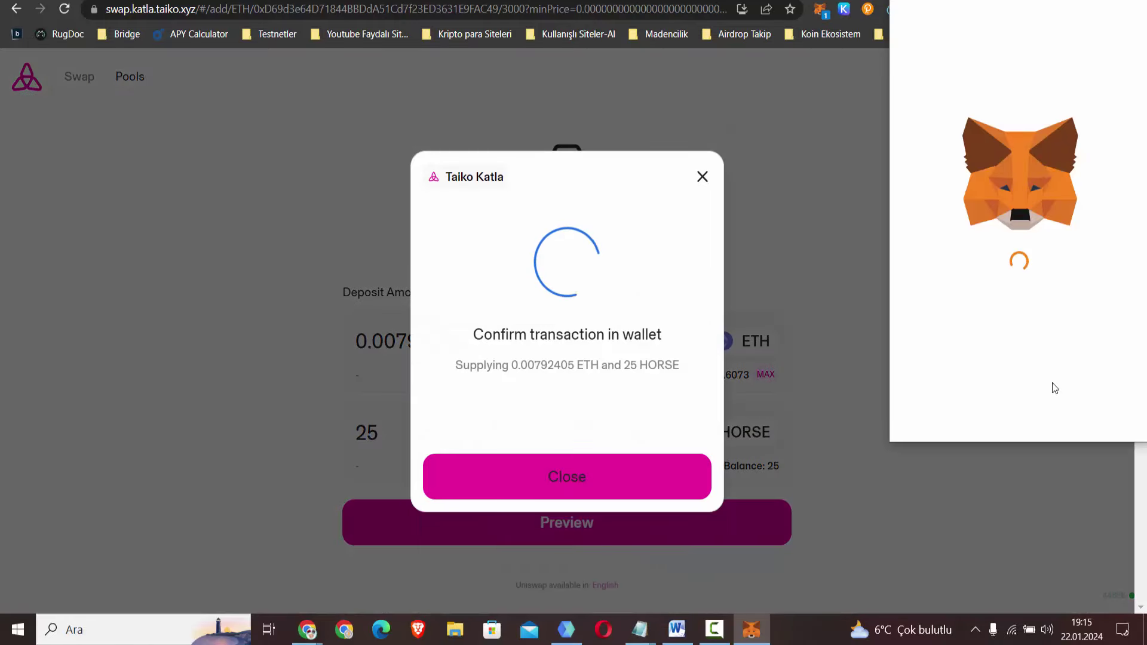
{"action": "left_click", "coordinate": [1077, 422]}
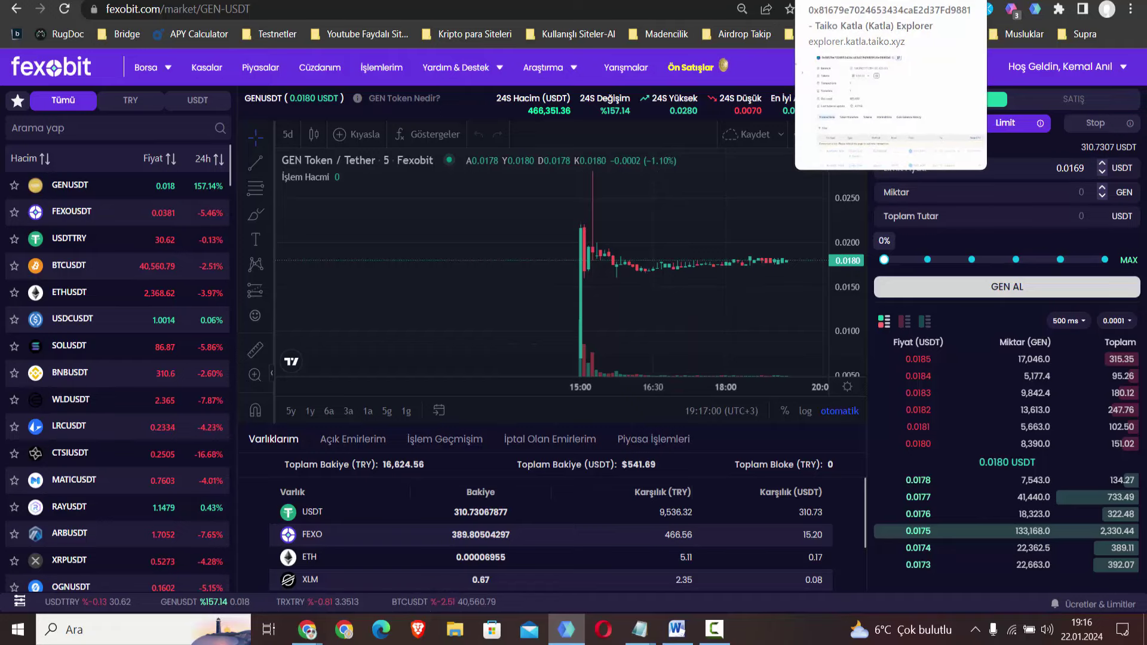
{"action": "left_click", "coordinate": [748, 1]}
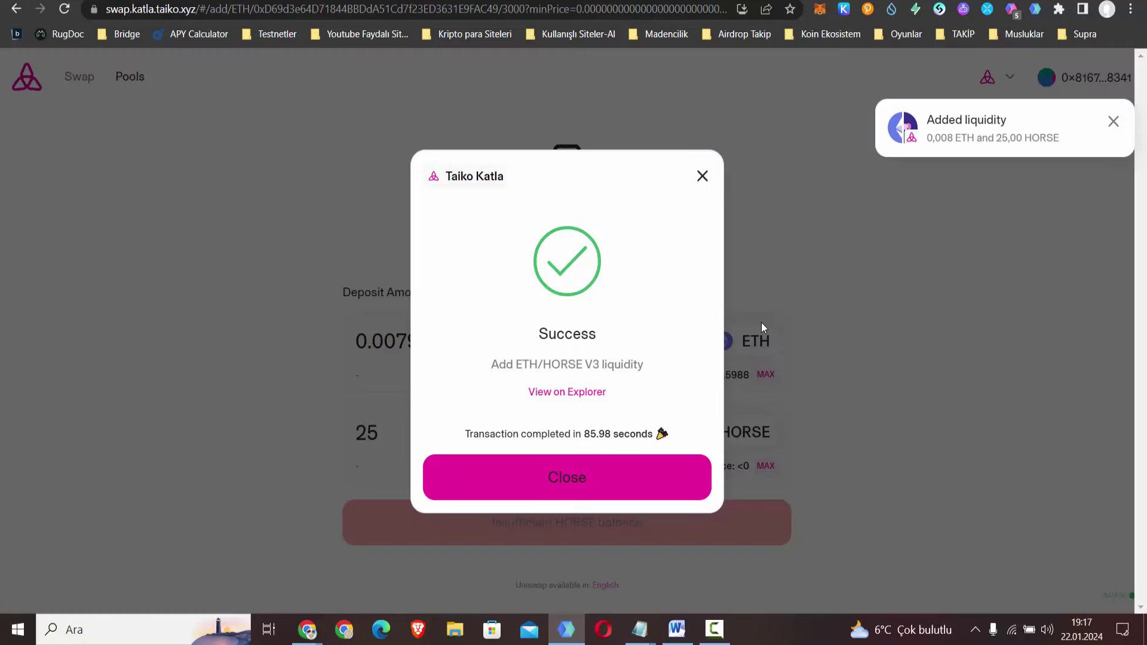
{"action": "left_click", "coordinate": [561, 485]}
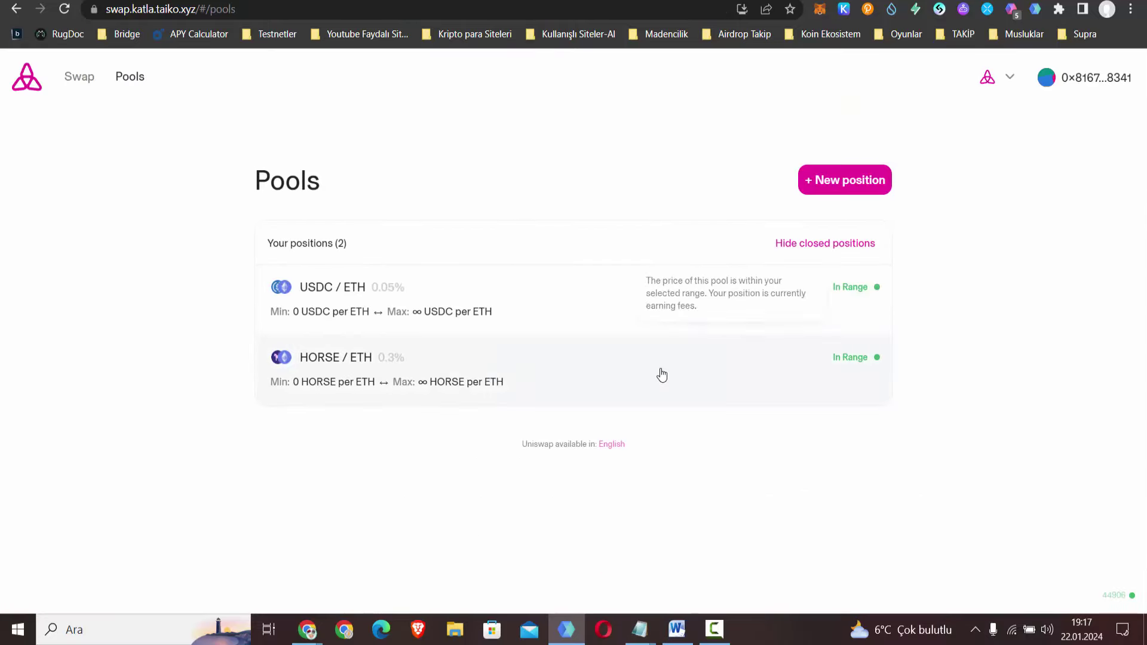
- Go back to the swap page, switch to the Taiko bridge's NFT import form and examine the Katla-to-Holesky bridging time notice
{"action": "left_click", "coordinate": [79, 76]}
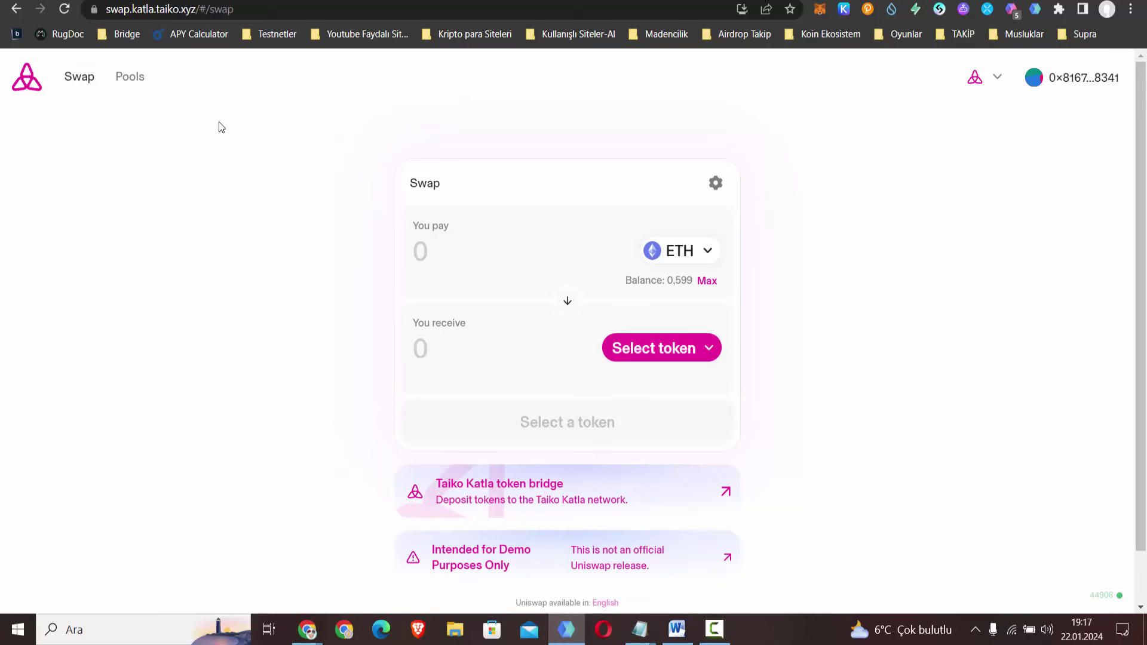
{"action": "key", "text": "ctrl+Tab"}
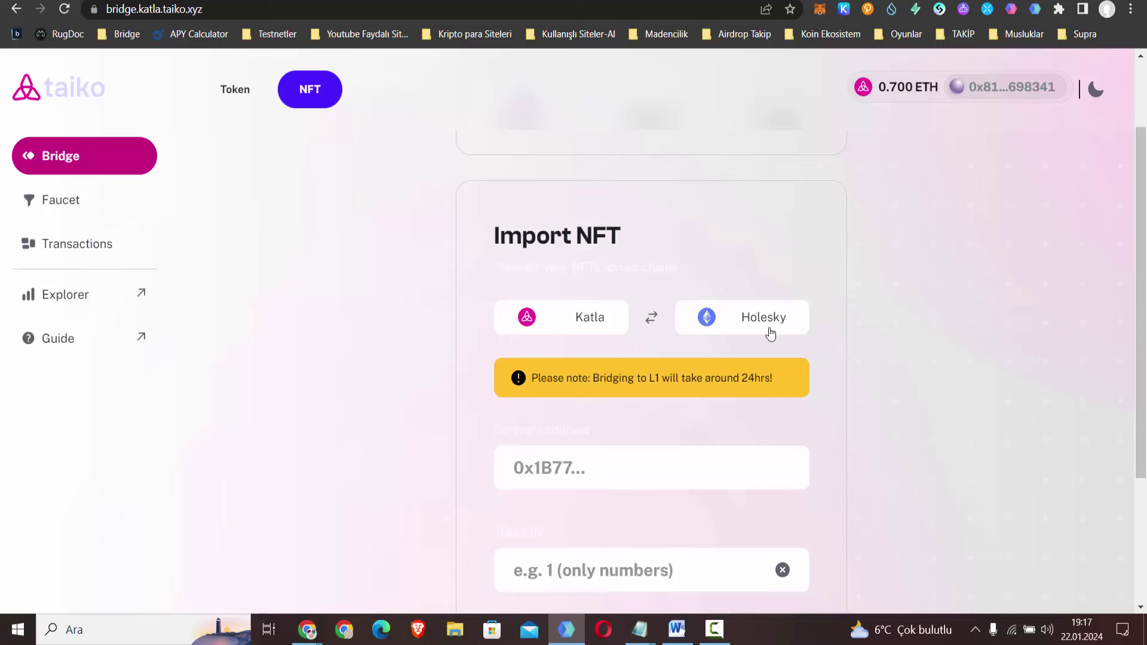
{"action": "left_click_drag", "start_coordinate": [798, 382], "coordinate": [562, 378]}
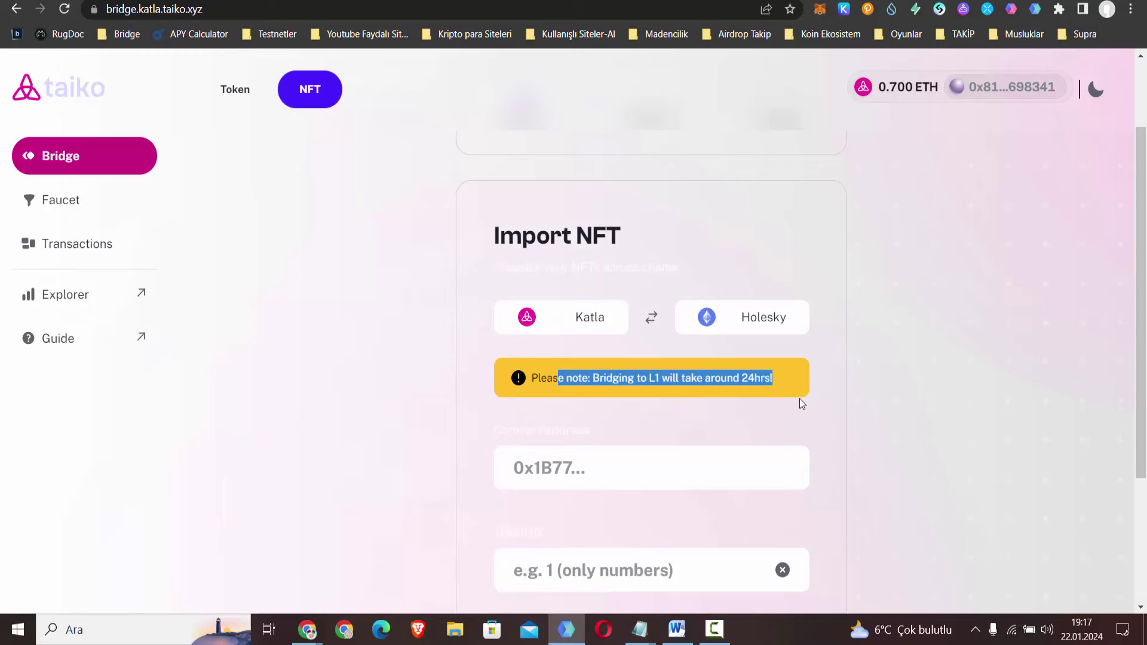
{"action": "left_click_drag", "start_coordinate": [836, 393], "coordinate": [655, 384]}
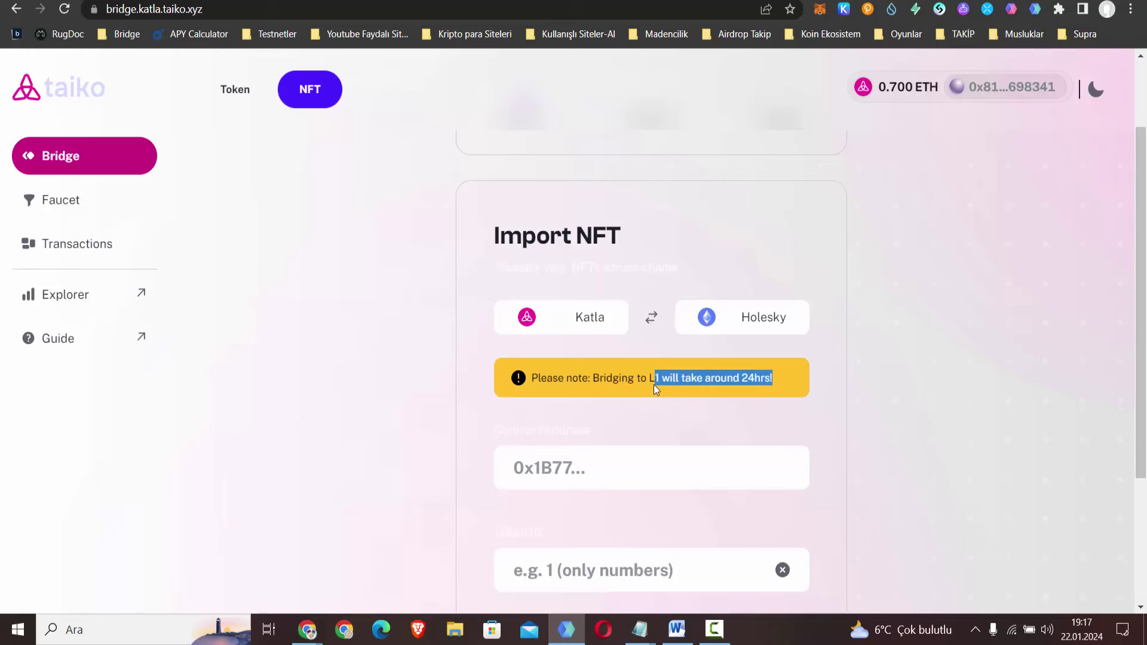